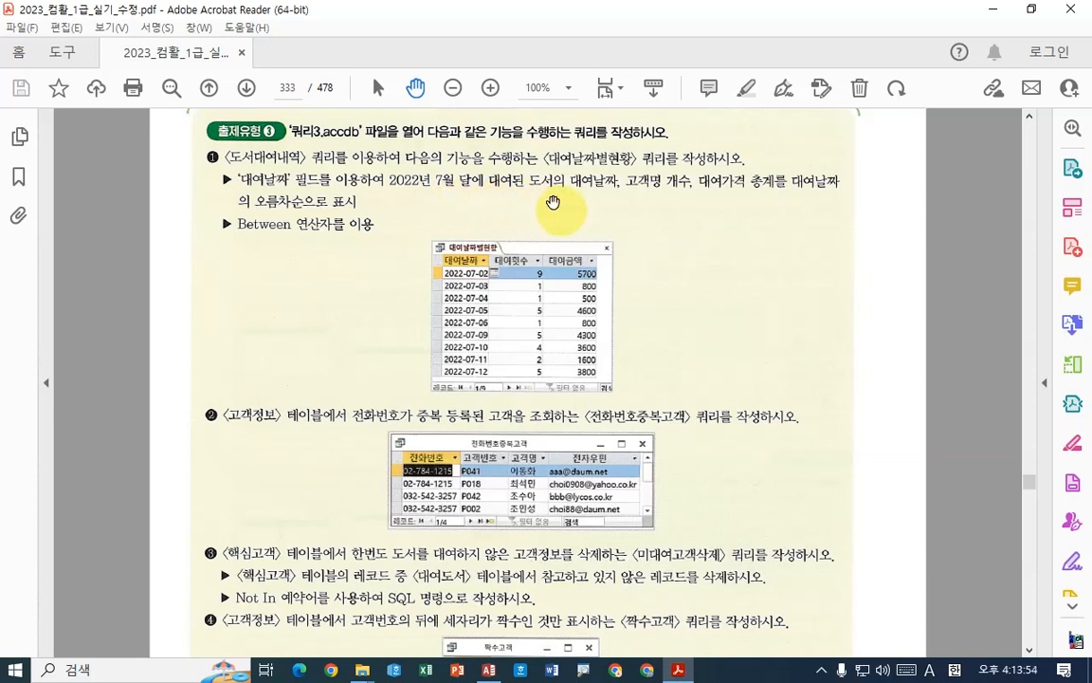
drag(567, 192, 770, 201)
drag(827, 202, 843, 202)
mouse_move(237, 214)
mouse_down()
mouse_move(356, 210)
mouse_move(390, 191)
mouse_up()
drag(214, 240, 382, 239)
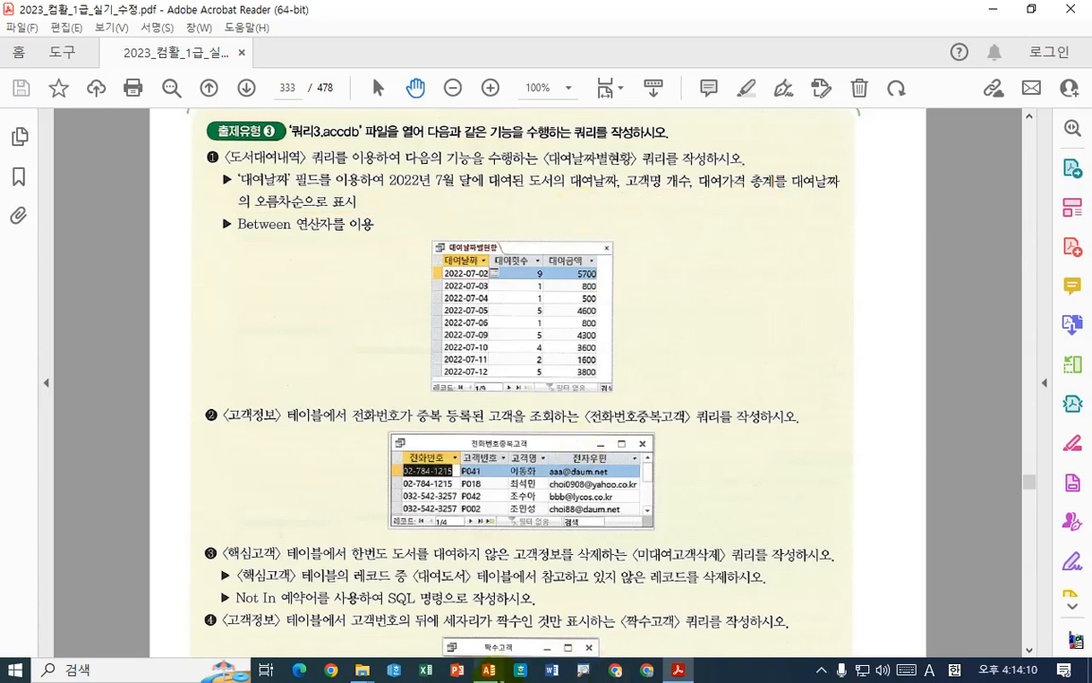
Switch to Access and start a new query in Design view.
click(488, 670)
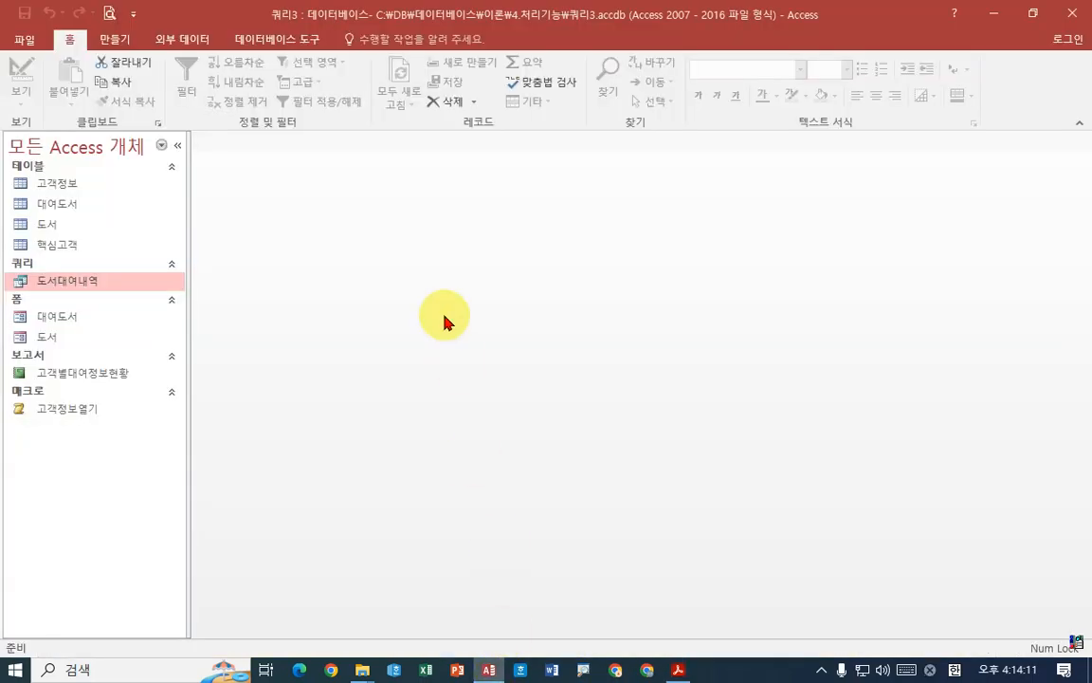
click(115, 39)
click(258, 83)
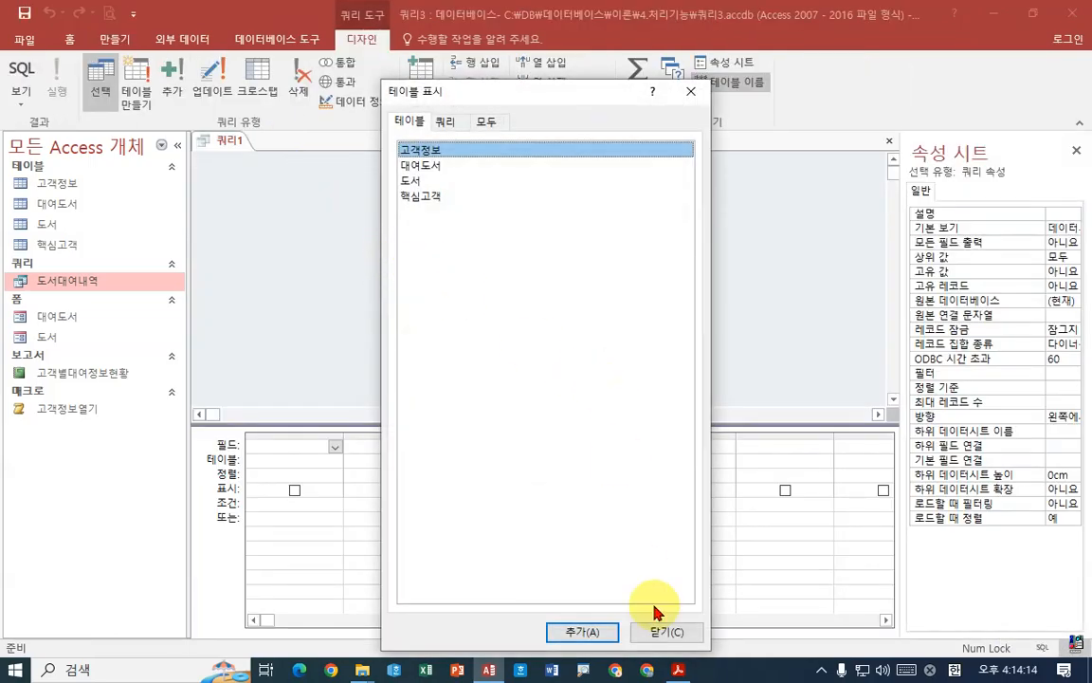
click(678, 670)
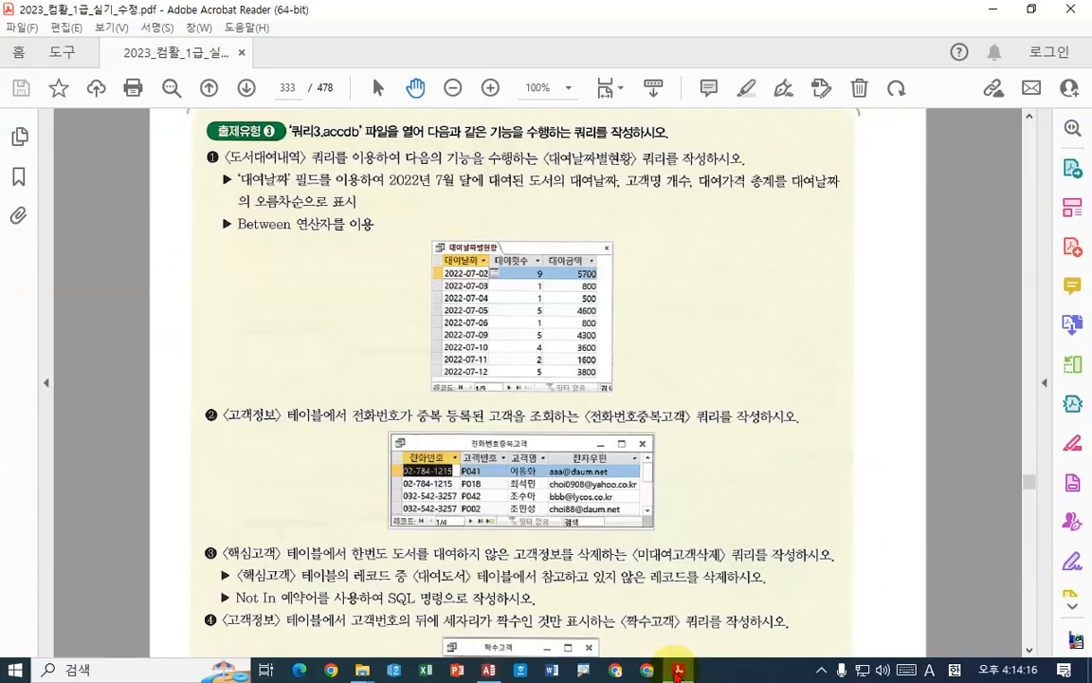
click(678, 669)
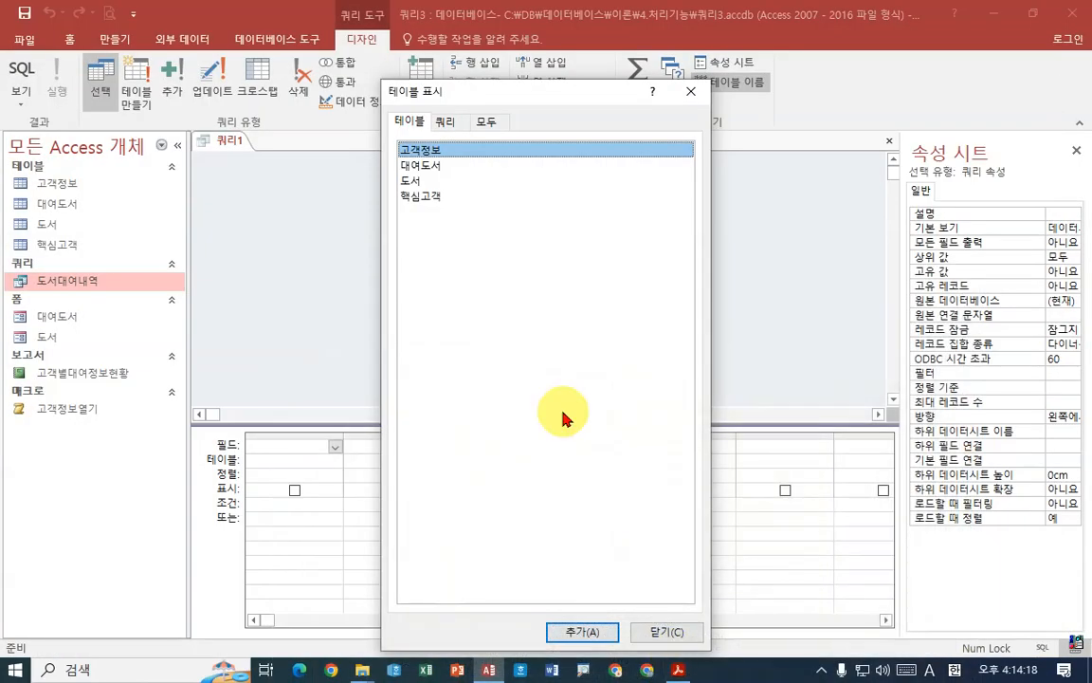
Add the 도서대여내역 query as the new query's source and enlarge its field list to show every field.
click(450, 123)
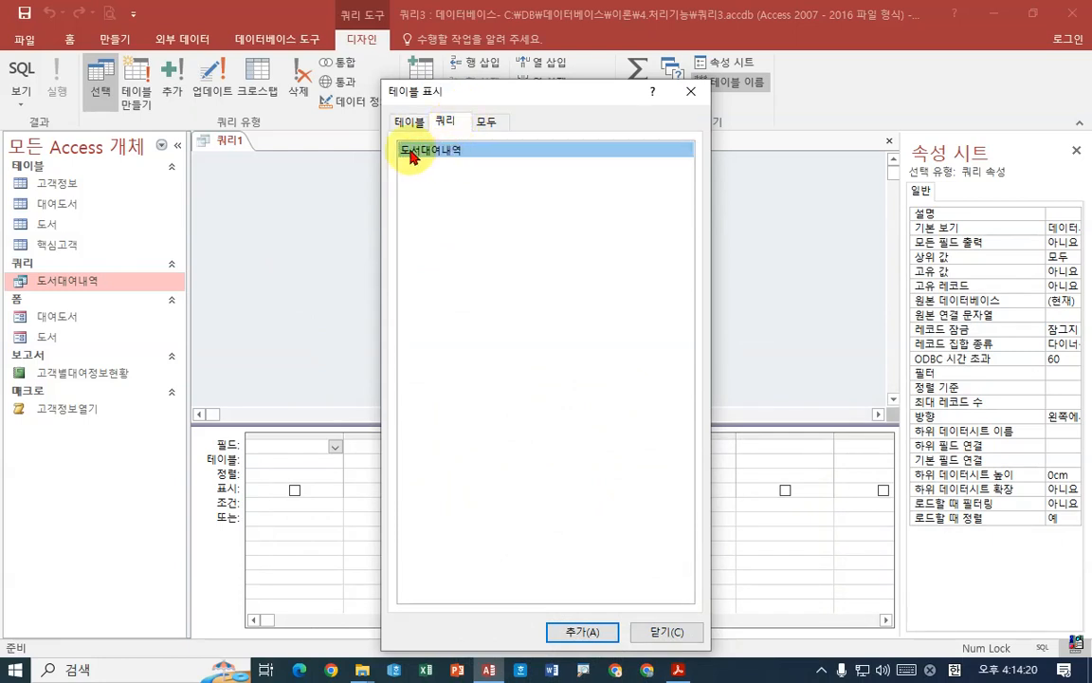
double_click(450, 152)
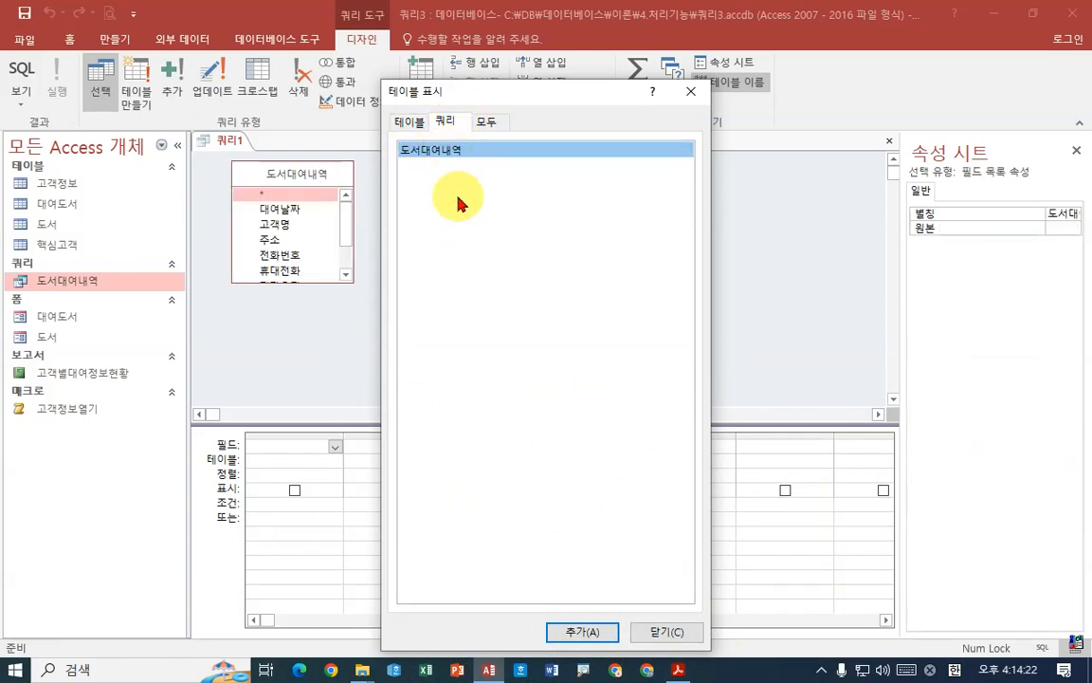
click(666, 632)
drag(314, 282, 312, 372)
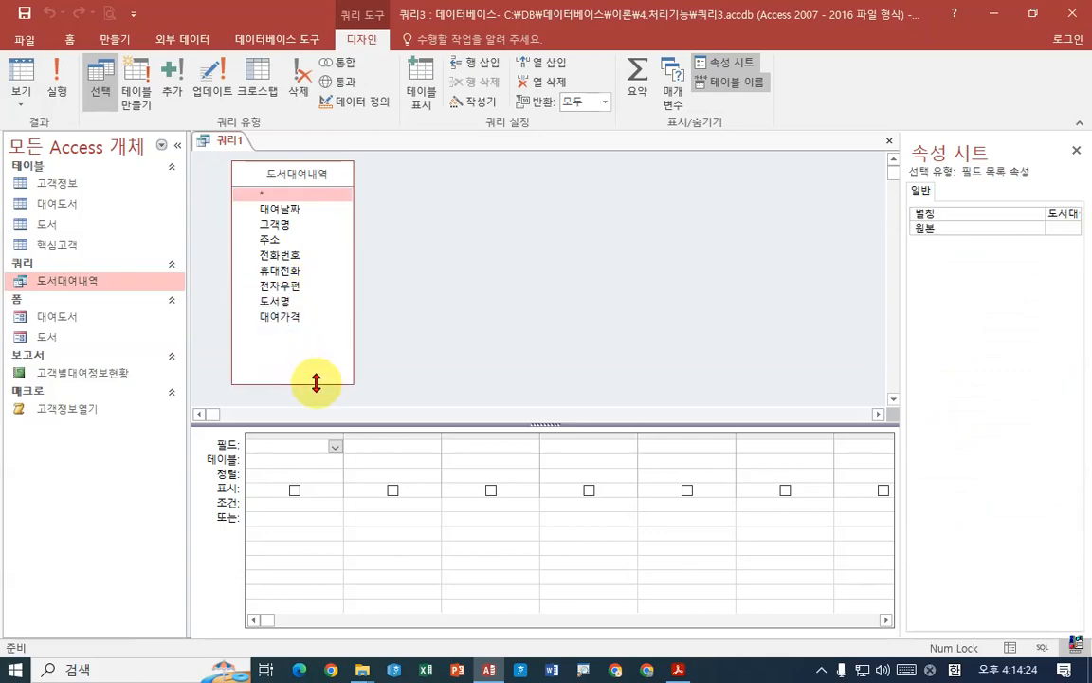
Add the 대여날짜, 고객명 and 대여가격 fields to the query design grid, in that order.
double_click(290, 211)
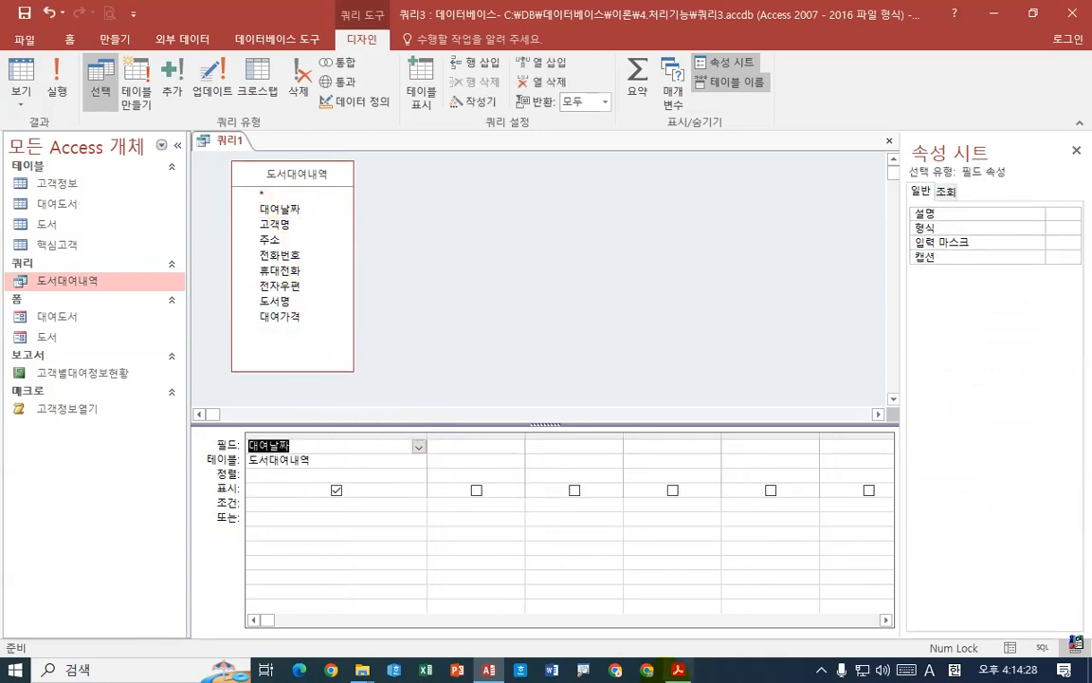
click(679, 669)
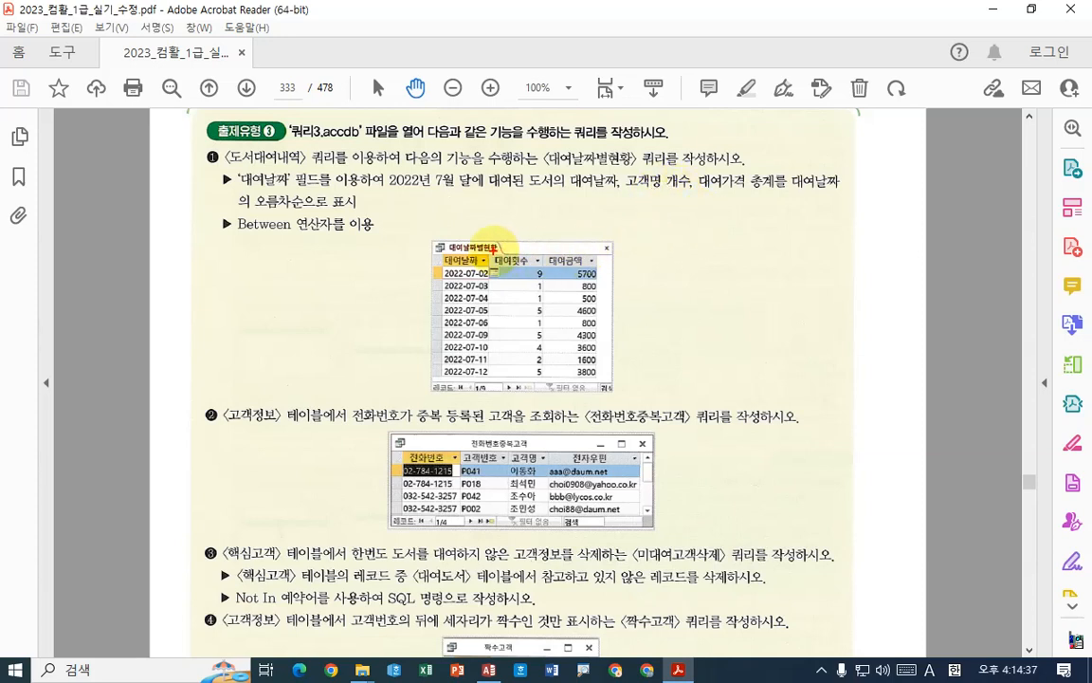
mouse_move(492, 252)
mouse_down()
mouse_move(548, 282)
mouse_move(657, 195)
mouse_up()
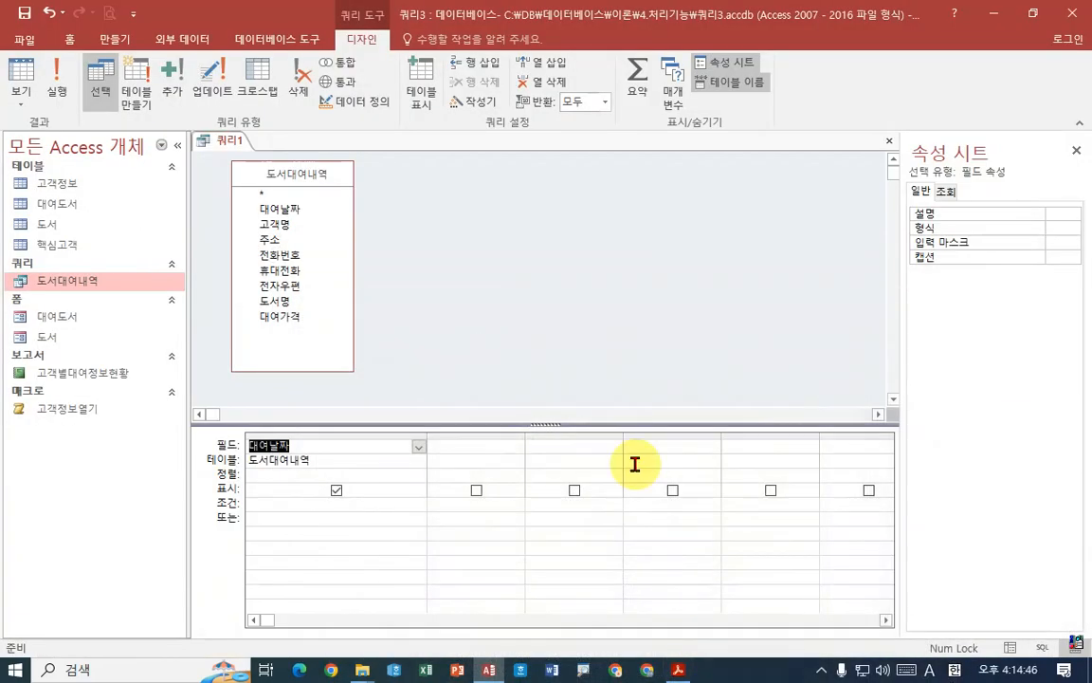
double_click(284, 225)
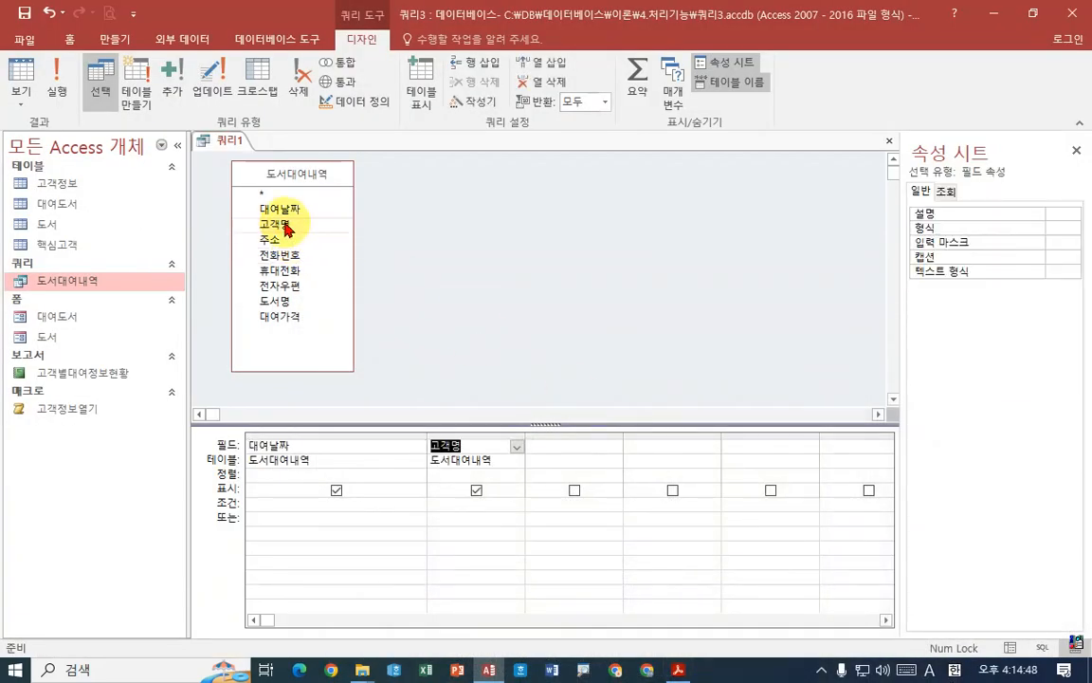
click(678, 669)
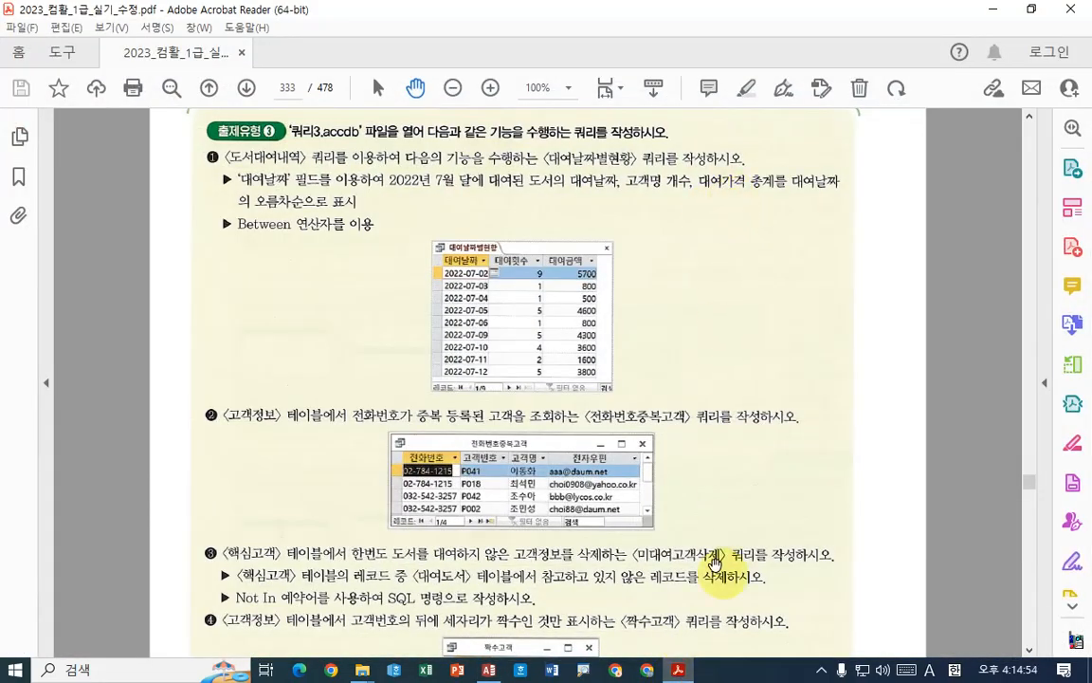
key(alt+Tab)
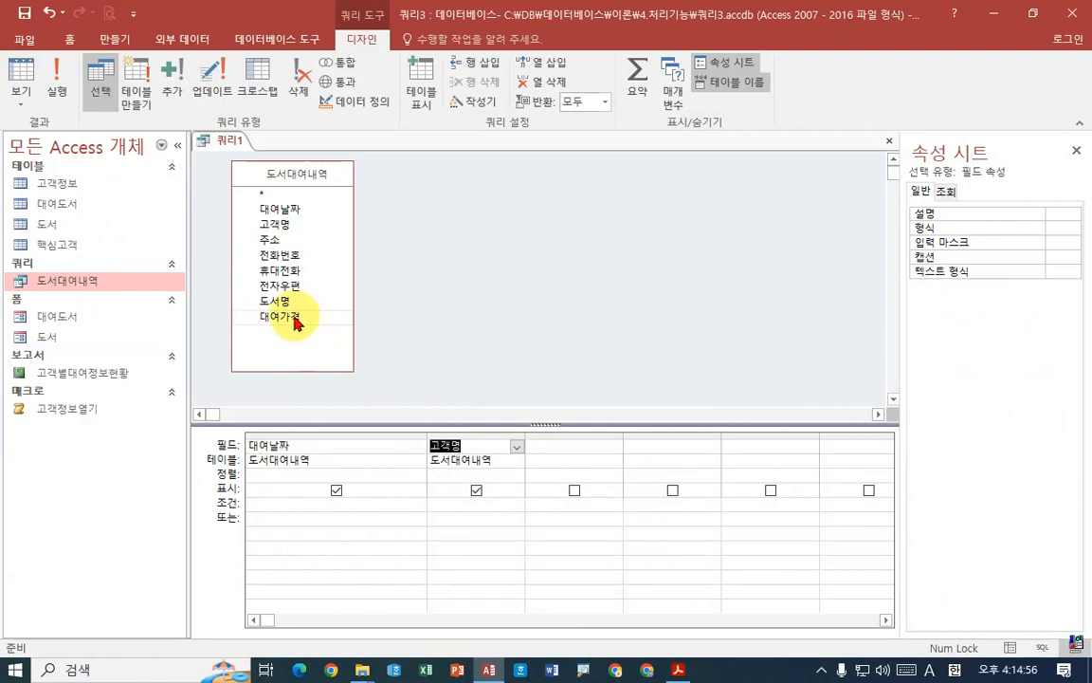
drag(296, 321, 578, 448)
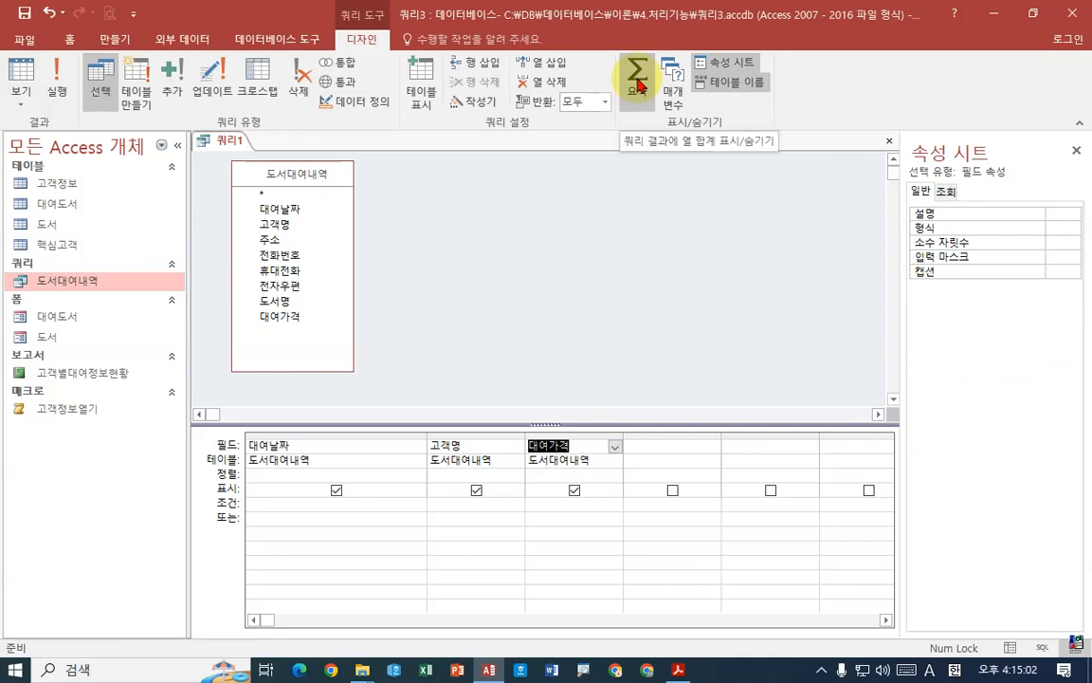
Show the 요약 (totals) row and set the 대여가격 column's summary to 합계.
click(637, 76)
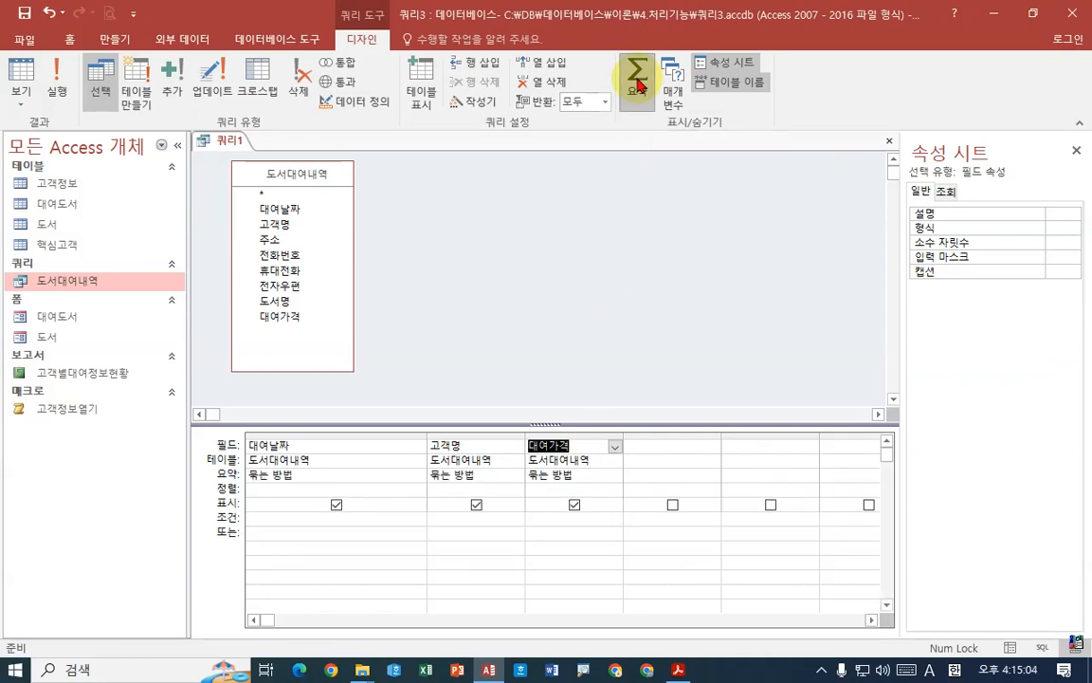
click(598, 477)
click(616, 475)
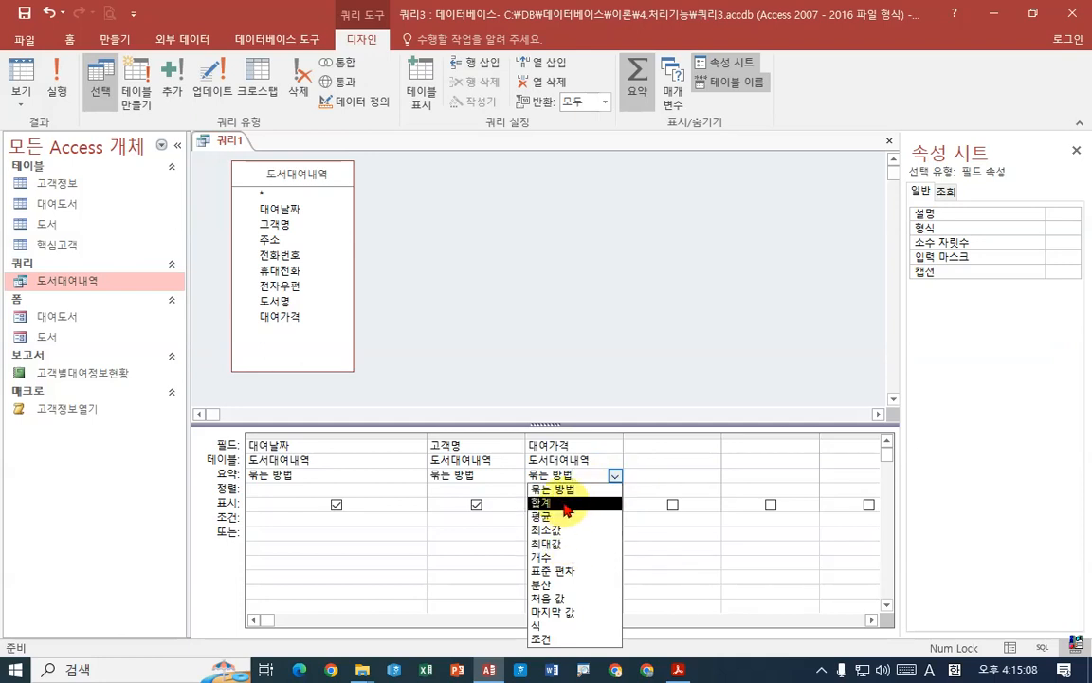
click(545, 502)
Give the 대여가격 column the alias 대여금액 in the expression builder and widen the column to fit.
click(577, 445)
right_click(441, 449)
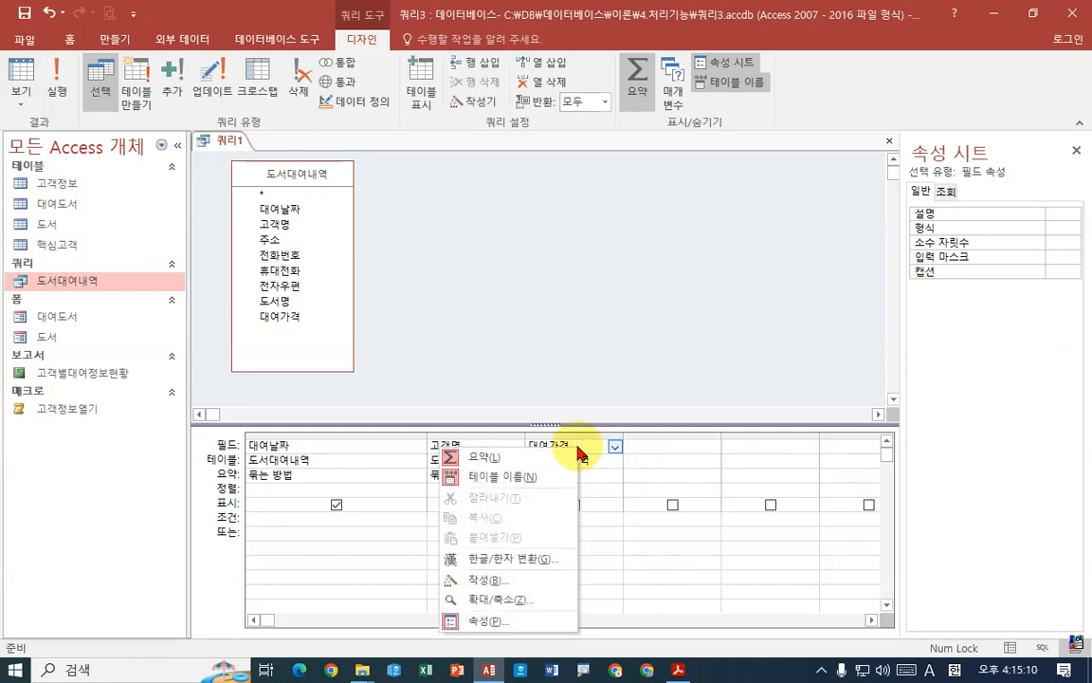
click(493, 580)
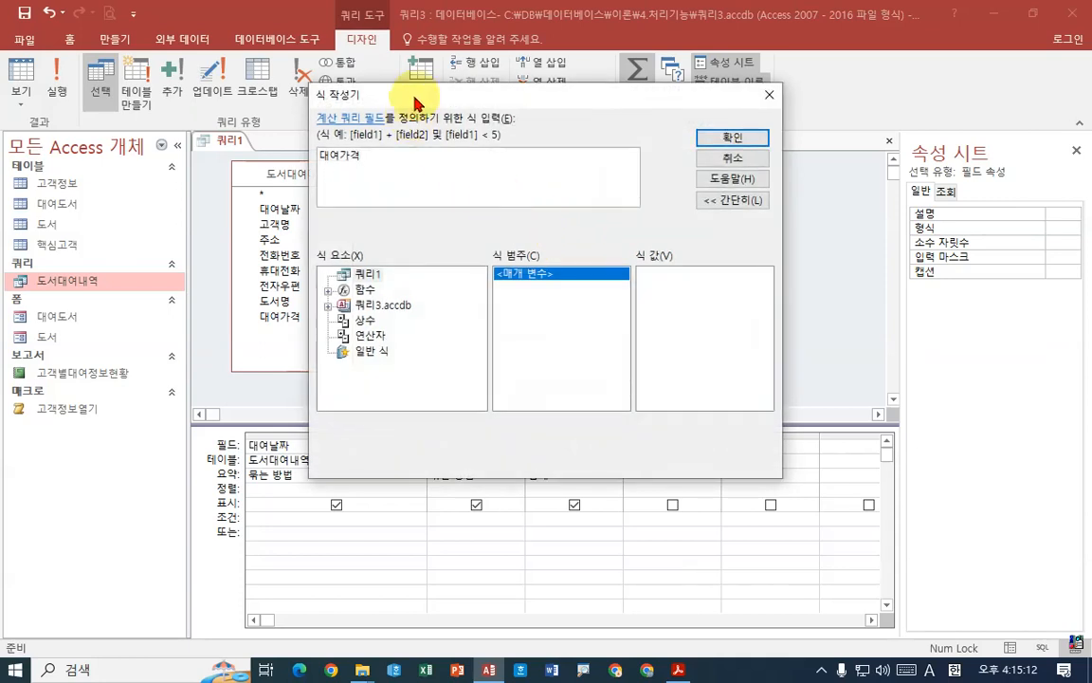
drag(399, 90, 711, 115)
click(641, 177)
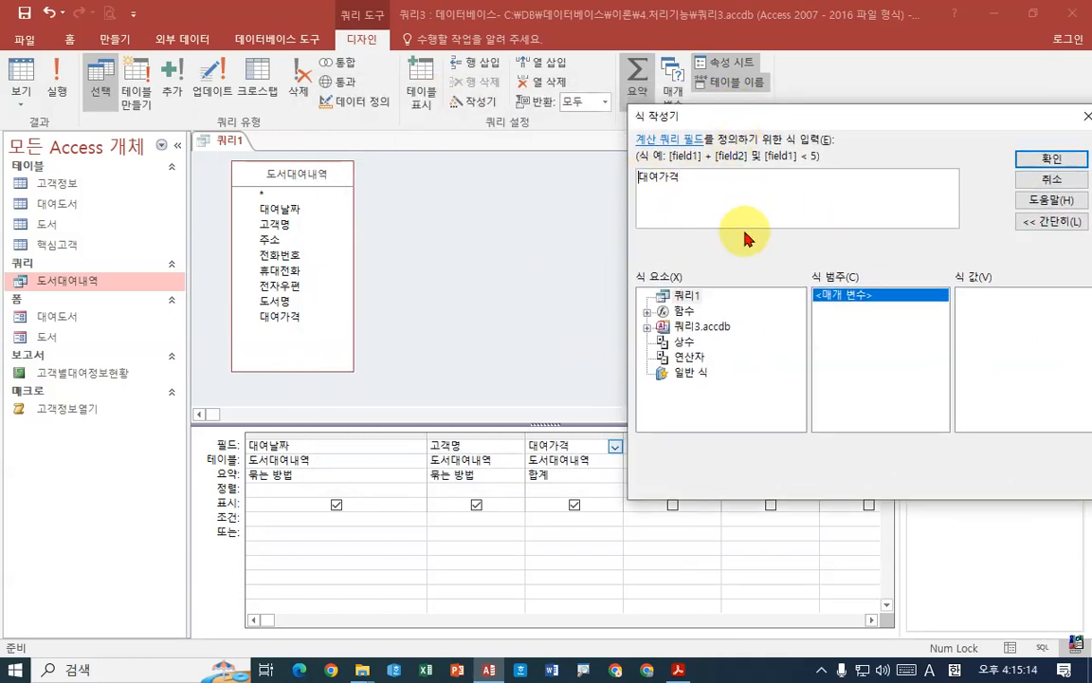
text(eo)
key(BackSpace)
key(BackSpace)
key(Hangul)
text(댕여금액)
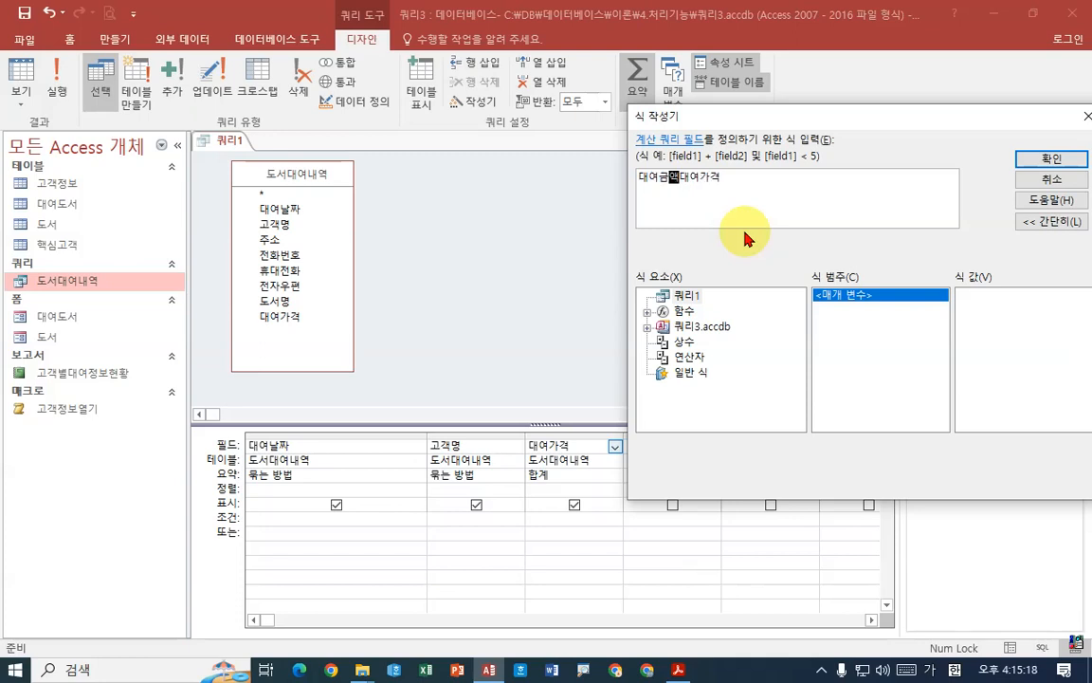
text(:)
key(Return)
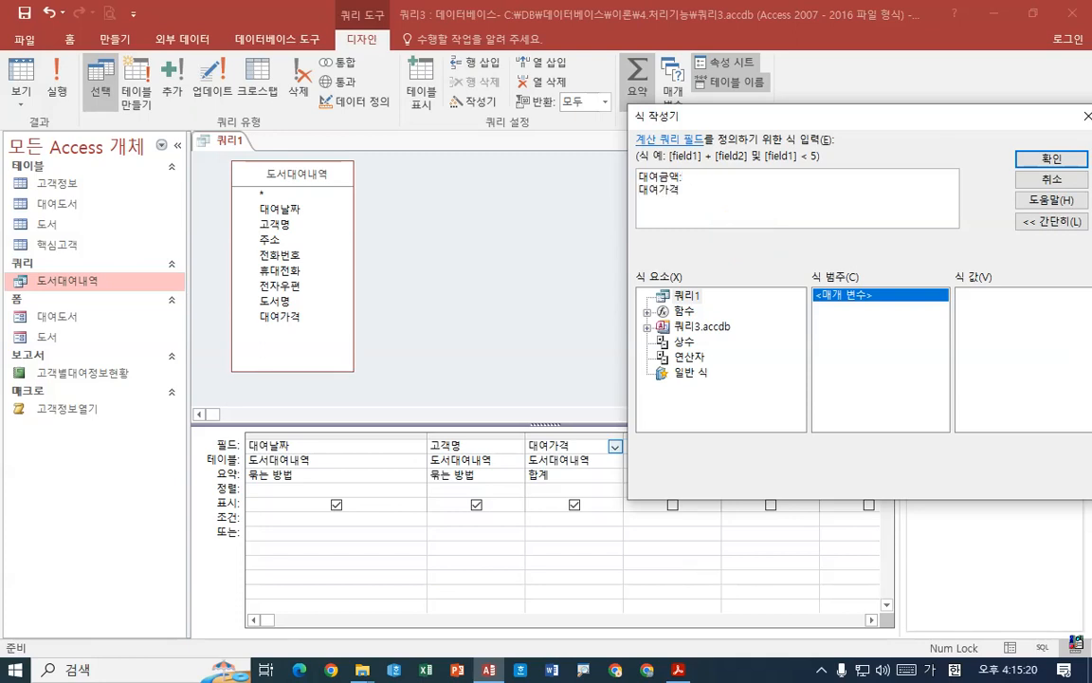
key(BackSpace)
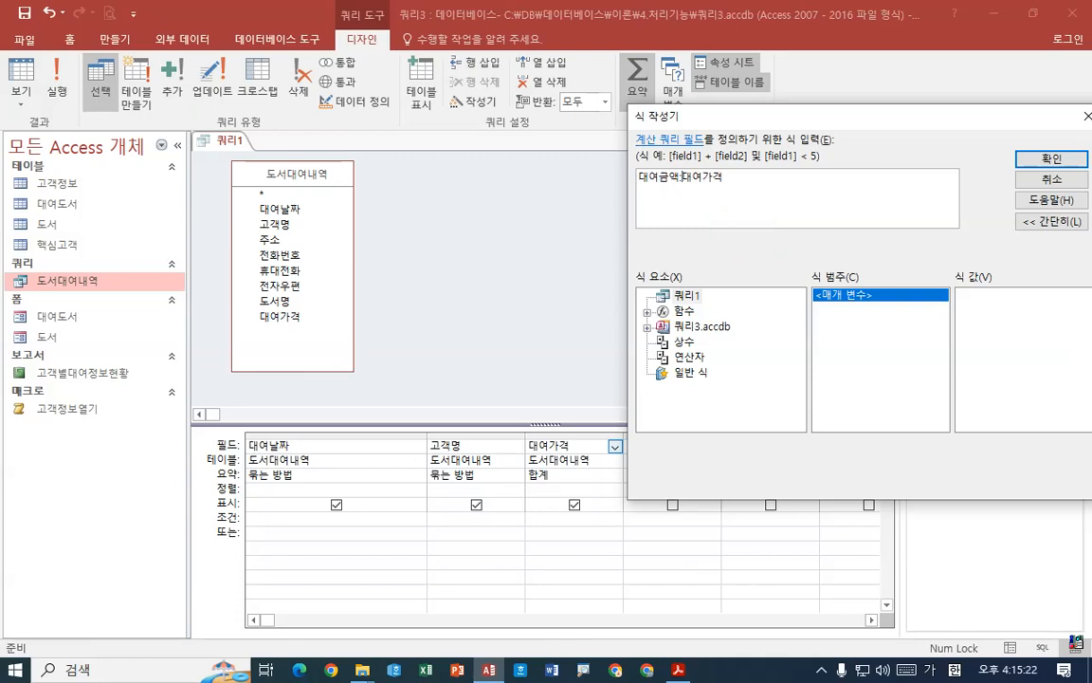
key(Return)
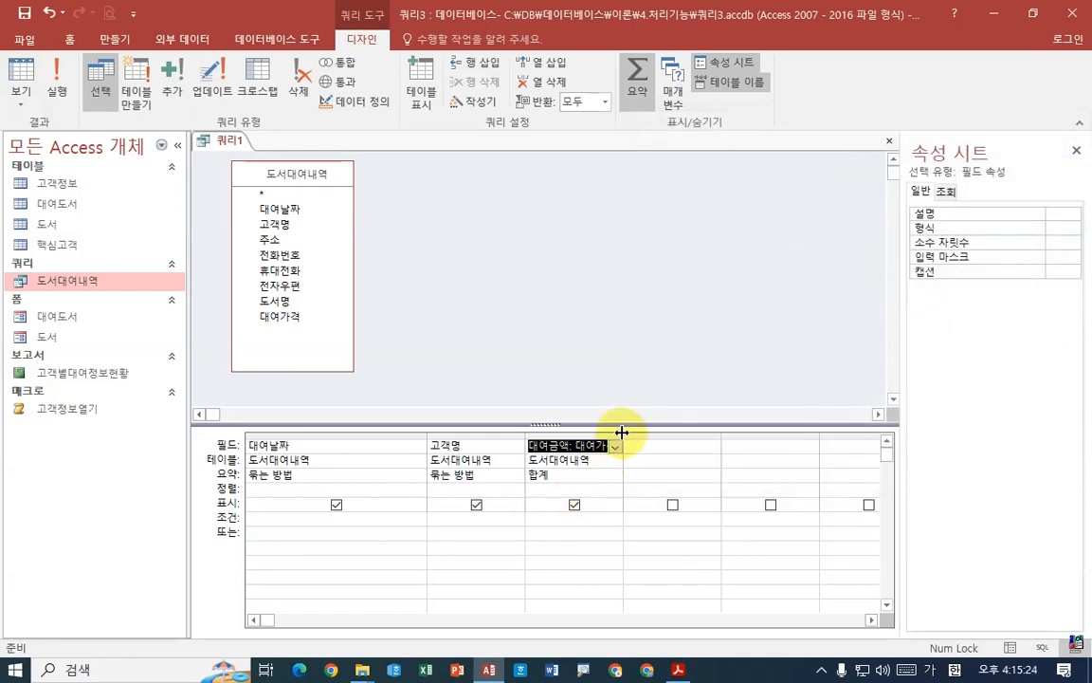
drag(621, 431, 661, 434)
Set the 고객명 column's summary to 개수.
click(485, 444)
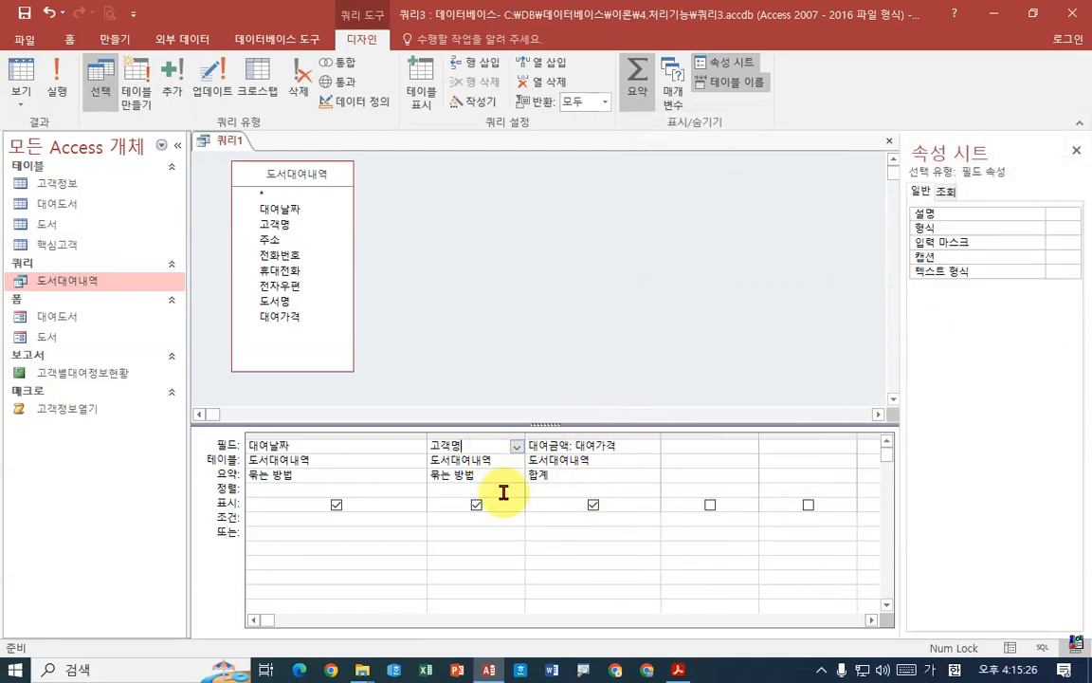
click(515, 474)
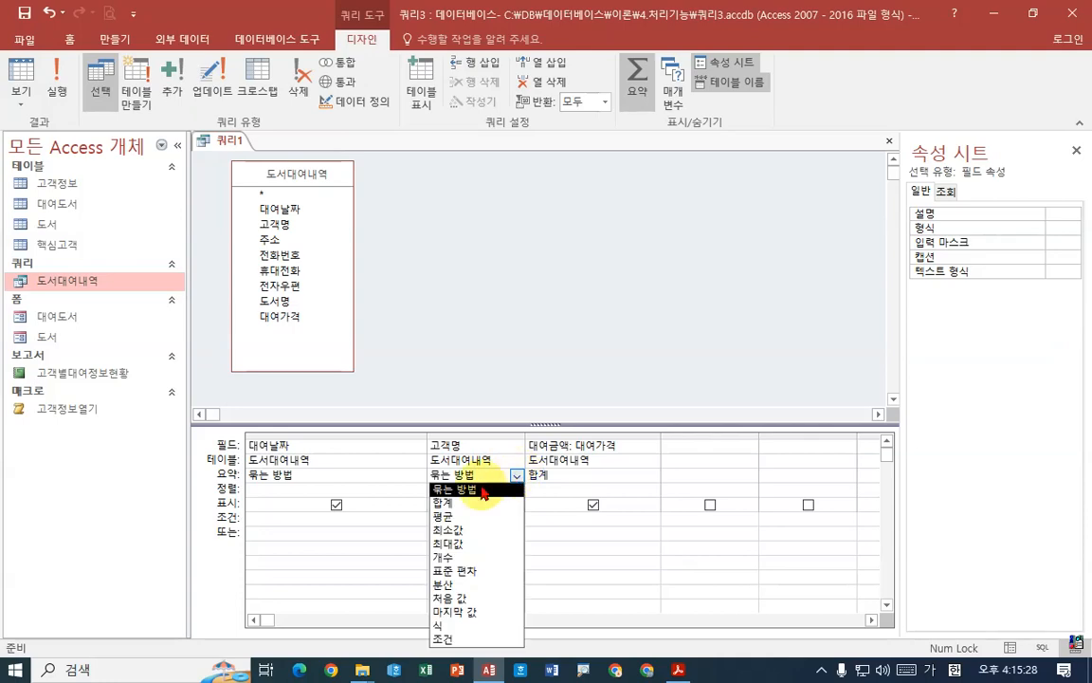
click(454, 558)
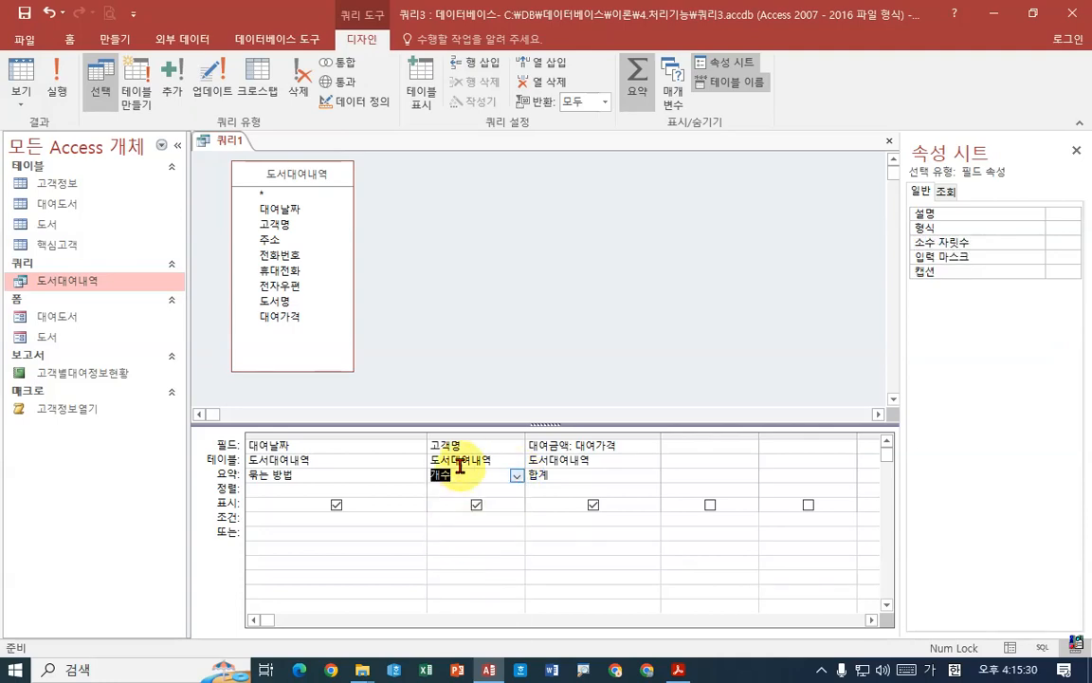
Give the 고객명 column the alias 대여횟수 in the expression builder and widen the column to fit.
click(478, 442)
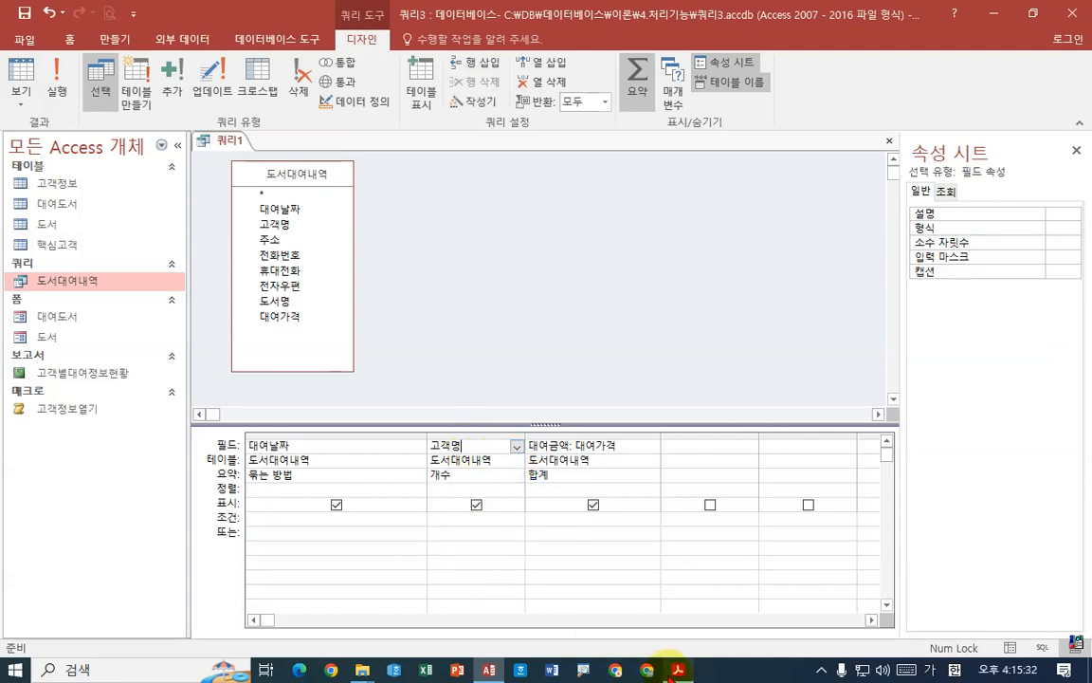
click(677, 672)
click(676, 675)
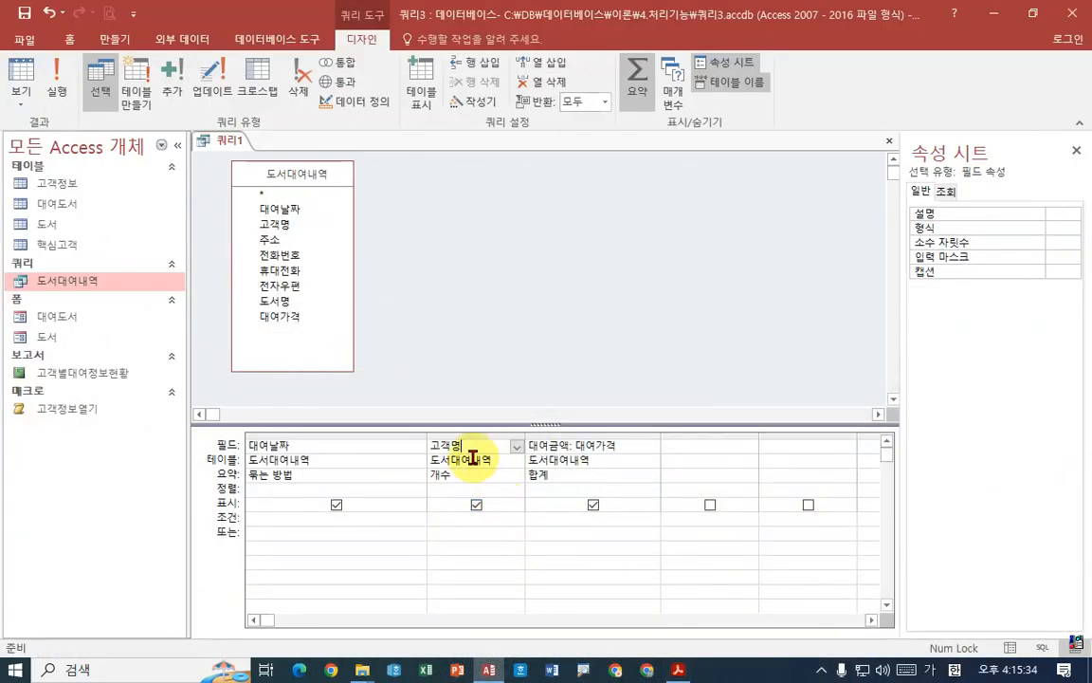
right_click(470, 450)
click(421, 582)
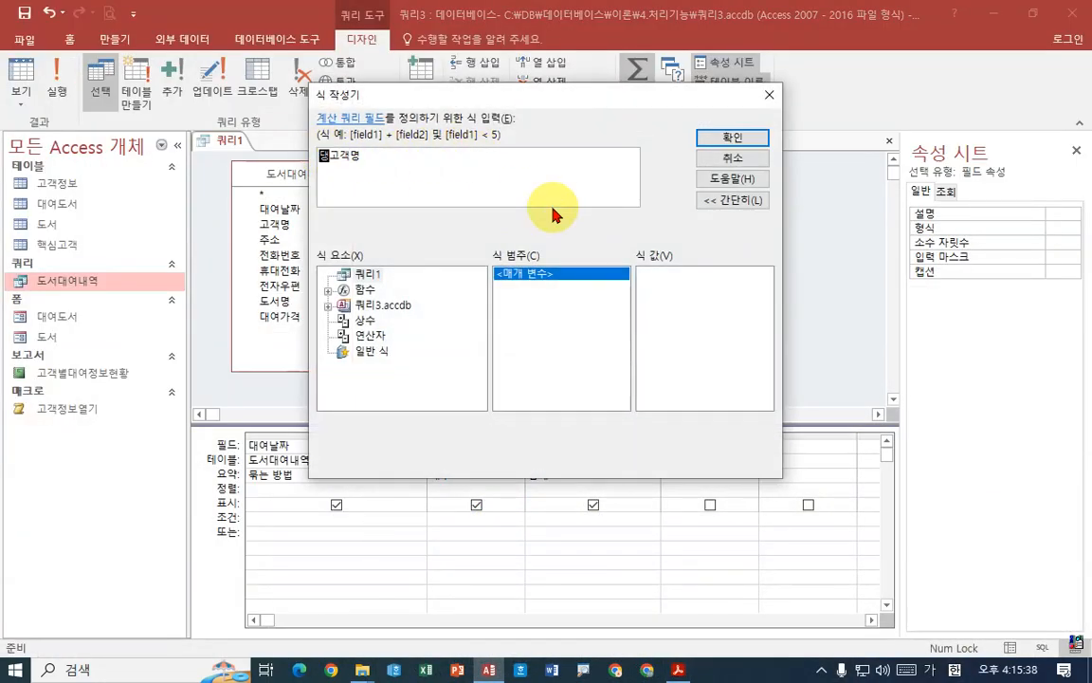
text(대여료)
text(수ㅡ)
key(BackSpace)
key(BackSpace)
key(BackSpace)
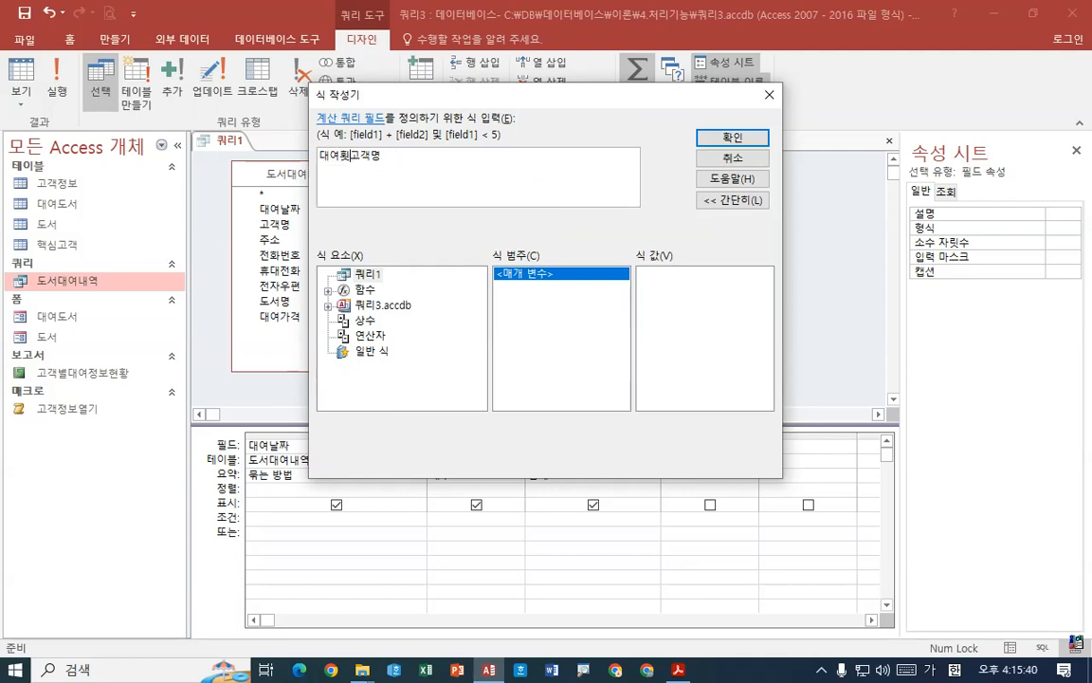
text(회)
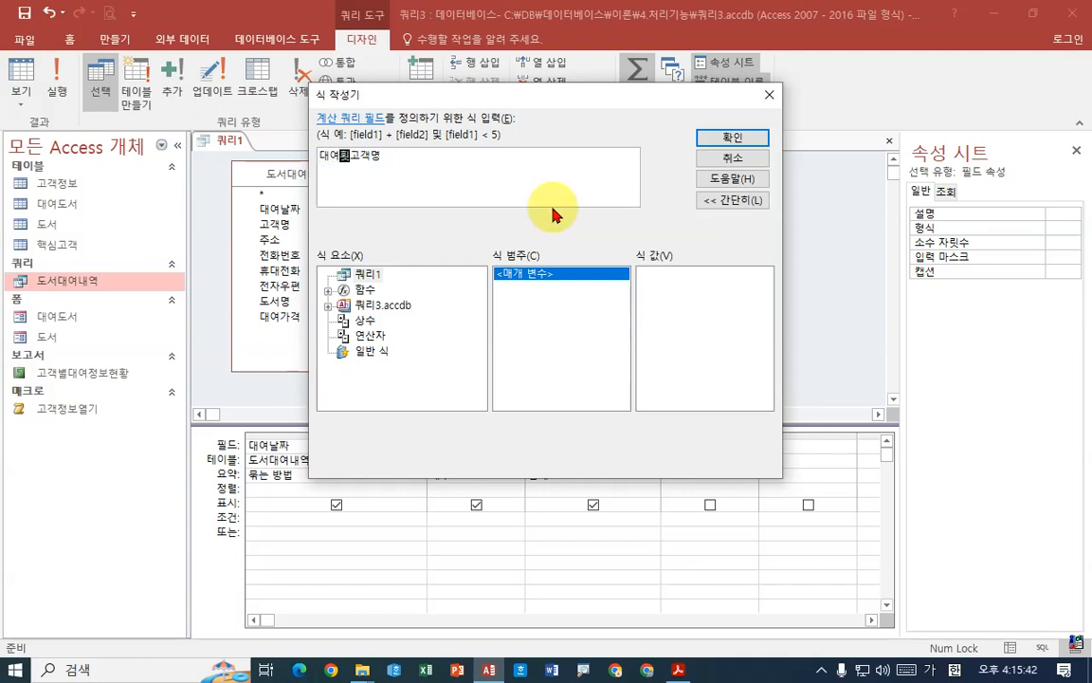
text(수)
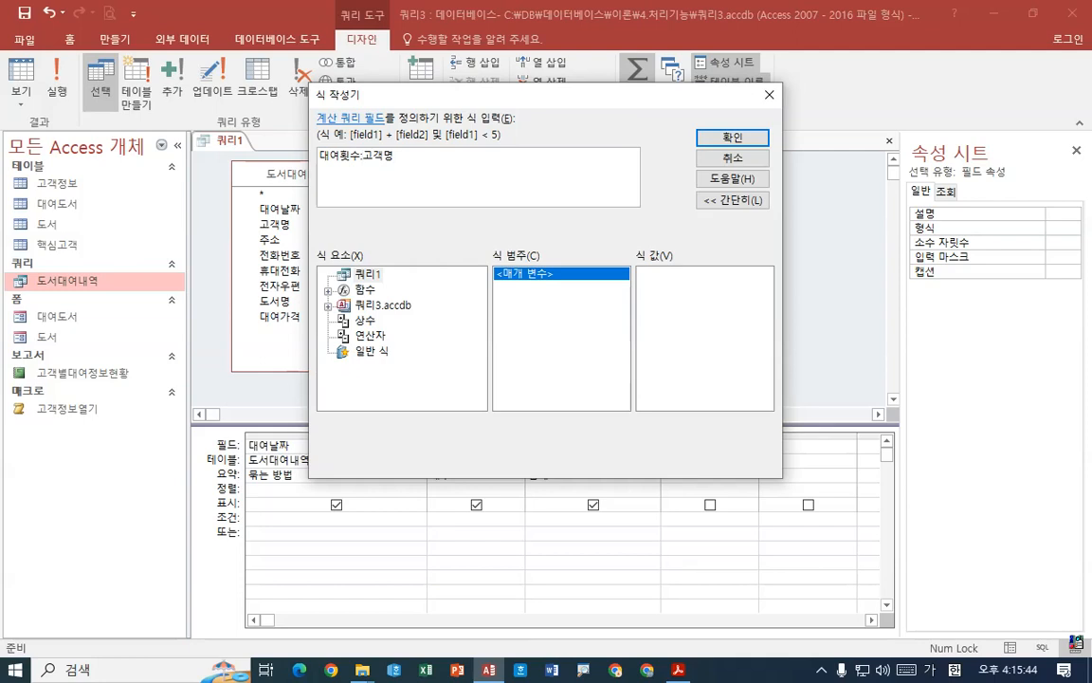
text(:)
key(Return)
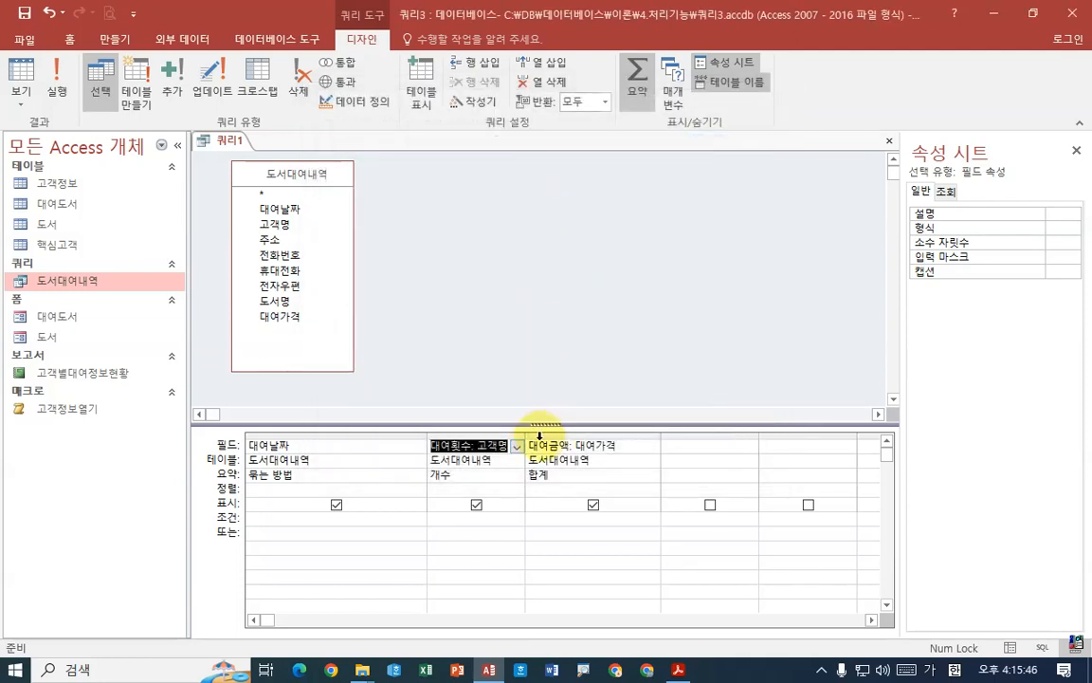
drag(523, 437, 557, 438)
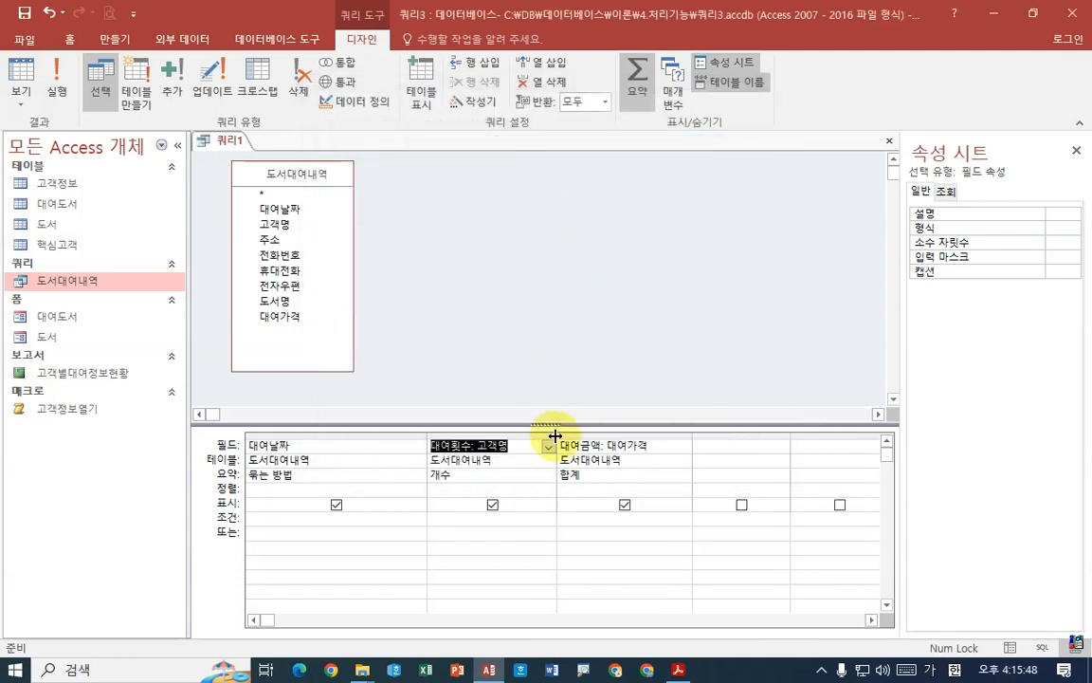
Widen the 대여날짜 column in the design grid and run the query.
drag(426, 438, 480, 437)
click(59, 86)
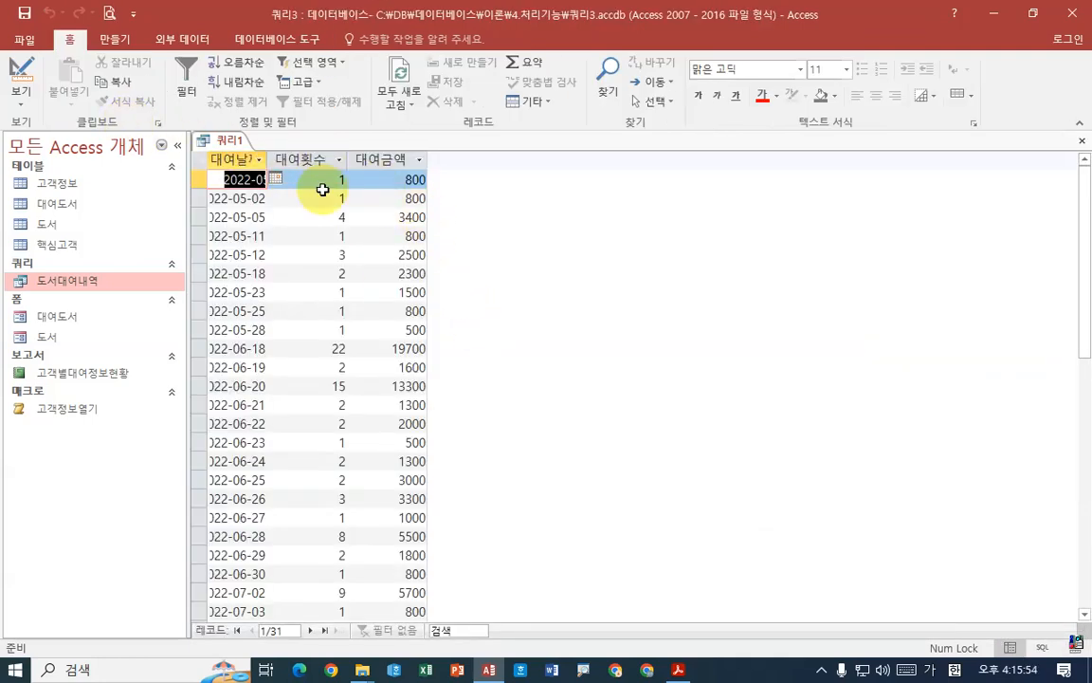
Widen the 대여금액 and 대여날짜 columns in the query datasheet so their contents fit.
drag(427, 159, 487, 159)
click(340, 160)
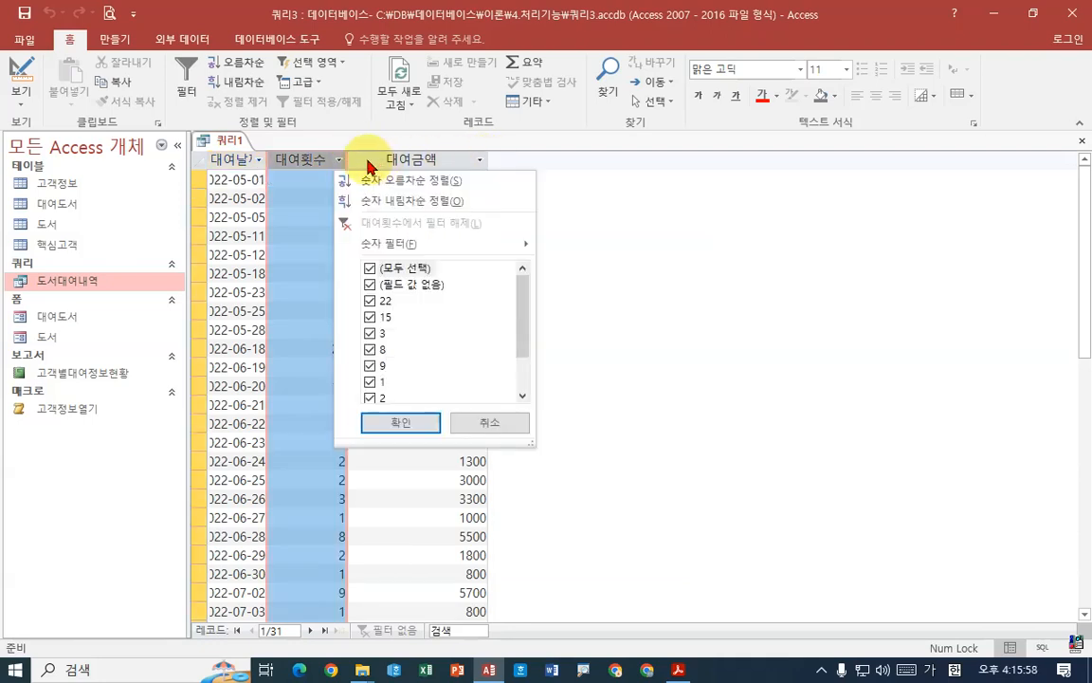
click(351, 157)
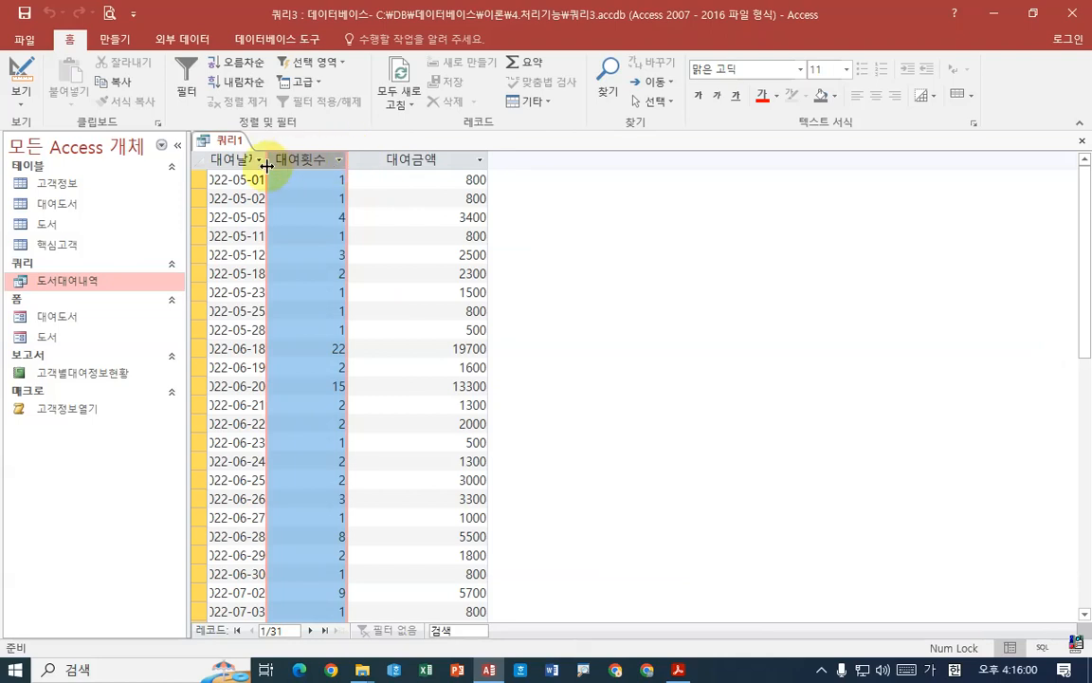
drag(268, 160, 384, 160)
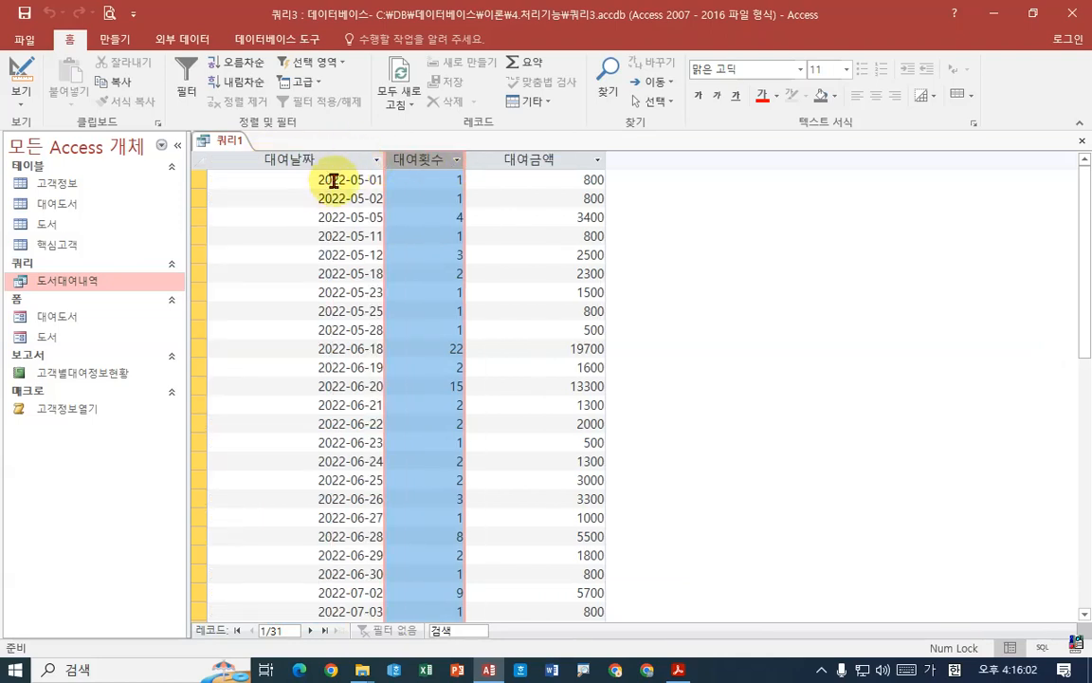
click(330, 179)
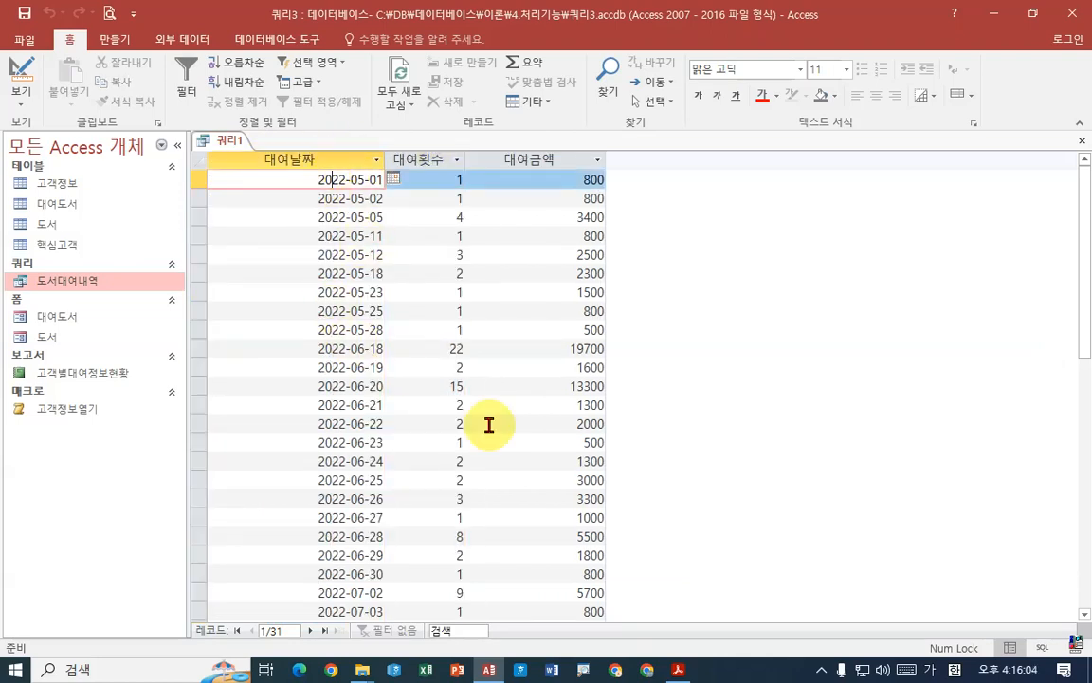
After checking the exercise PDF, return to Design View and set the 대여날짜 criterion to Between 2022-7-1 And 2022-7-31.
click(678, 670)
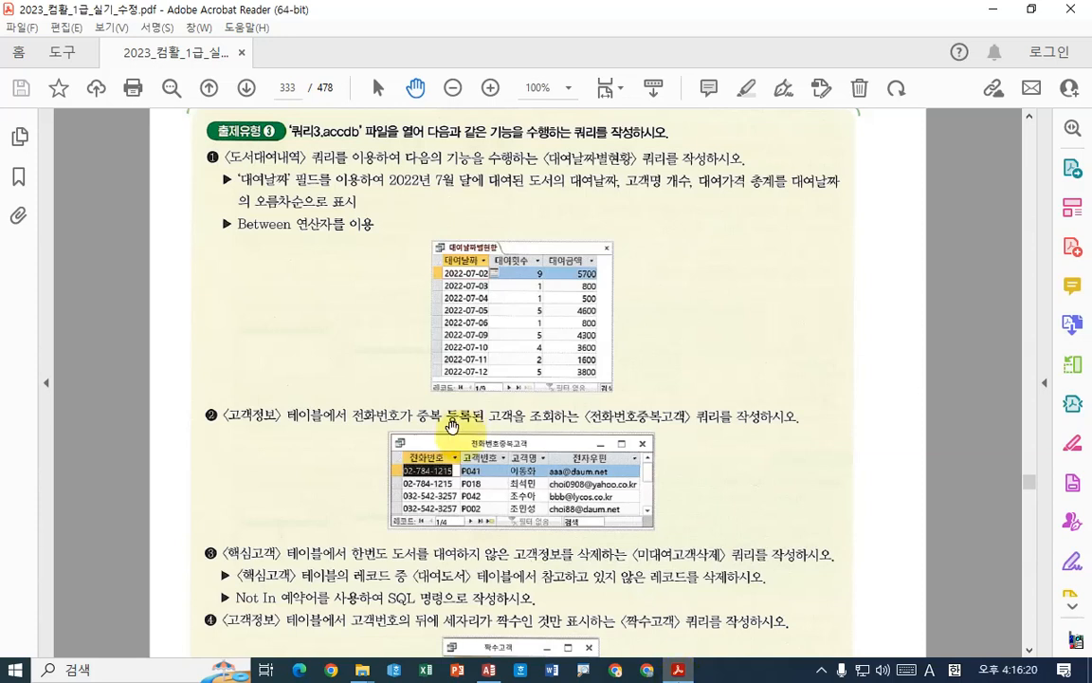
key(alt+Tab)
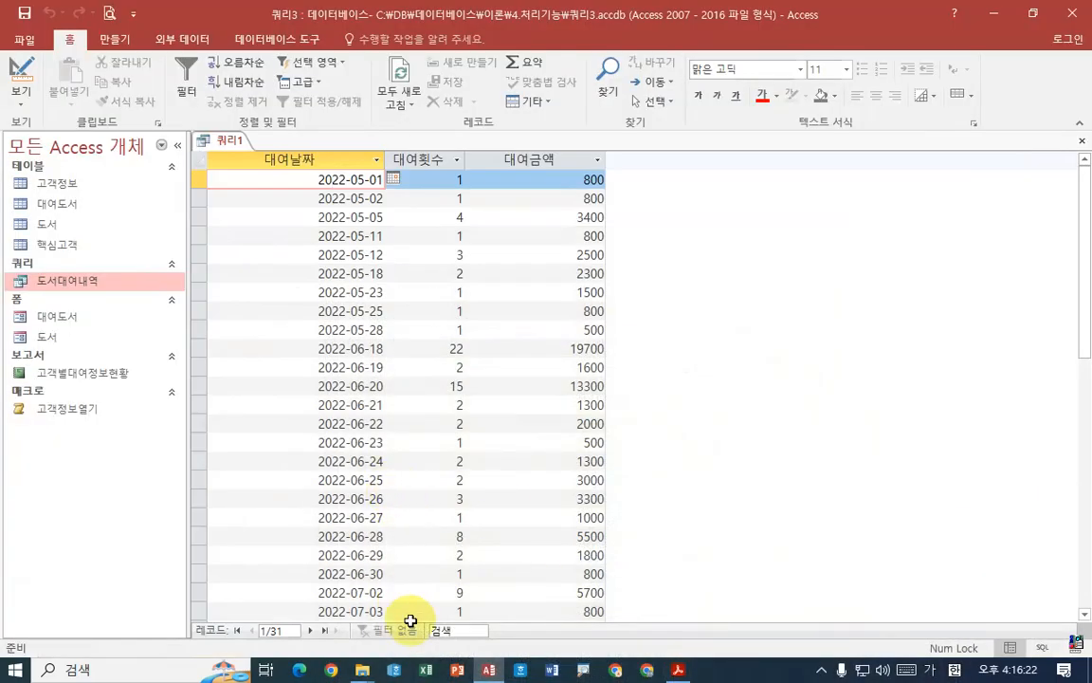
right_click(238, 140)
click(291, 214)
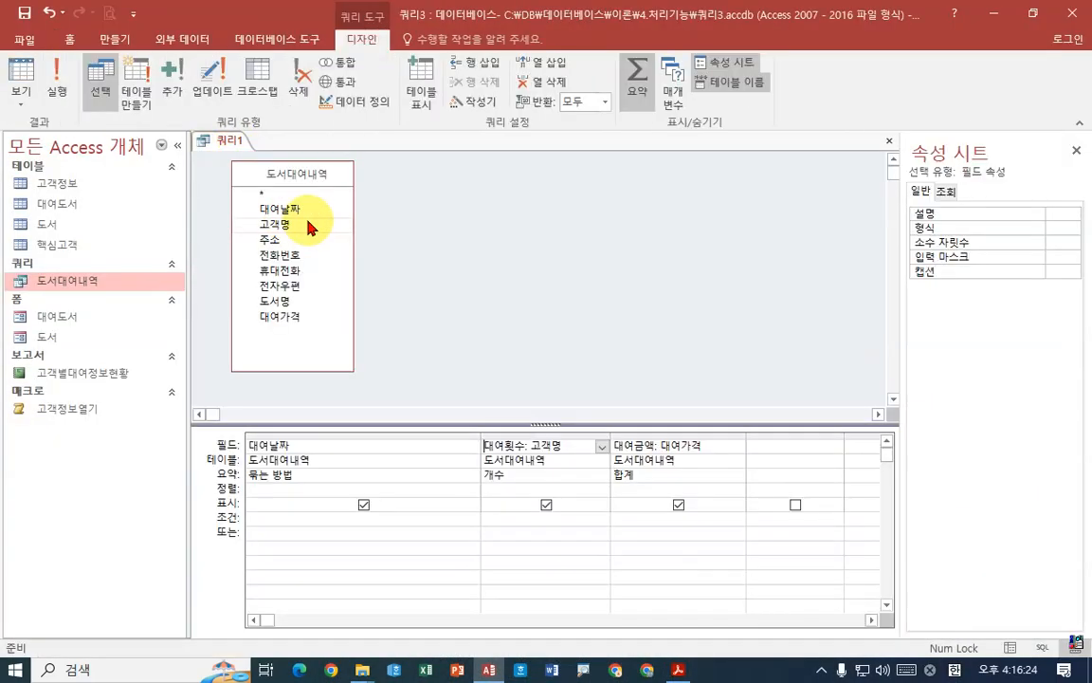
click(277, 518)
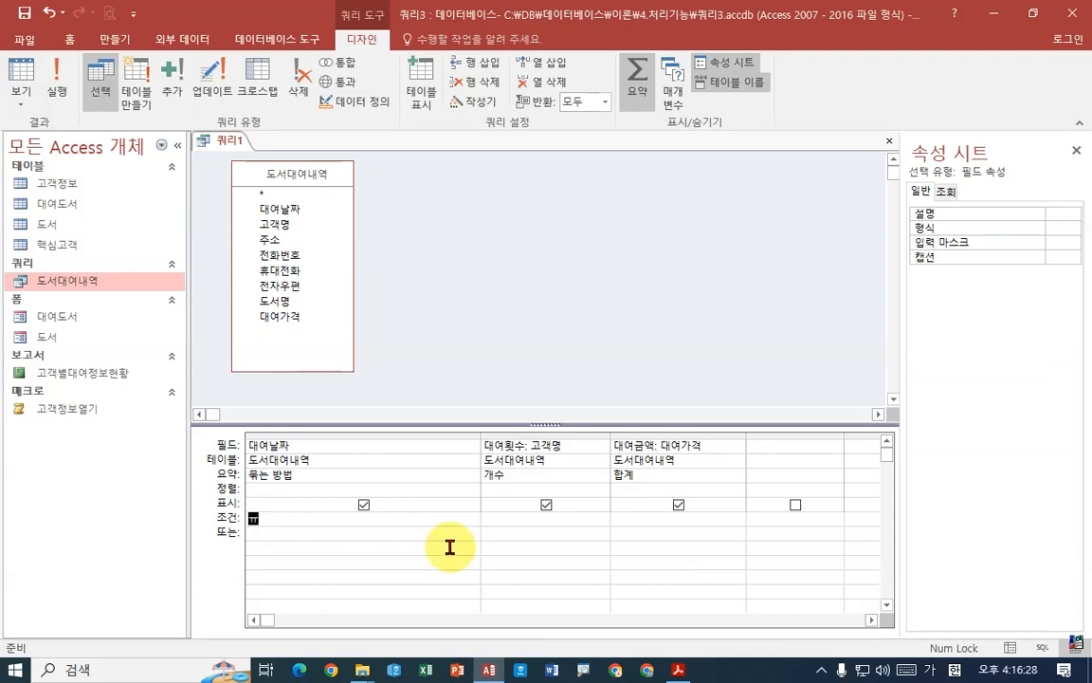
key(BackSpace)
text(between 2022-7-1 and)
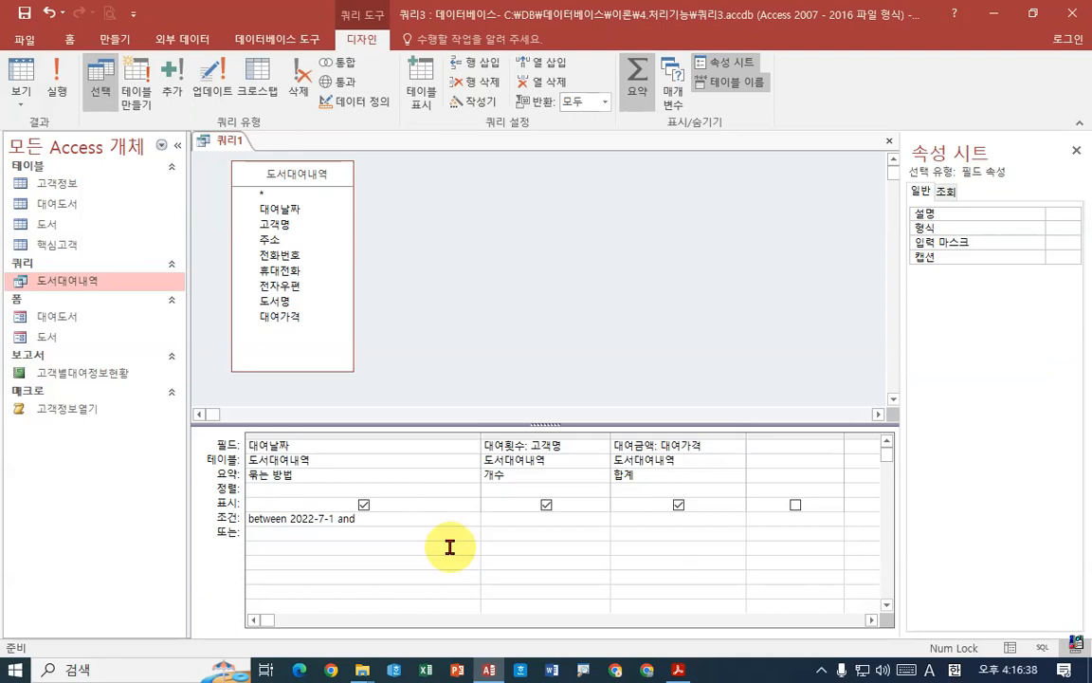
text(2022-7-31)
key(Tab)
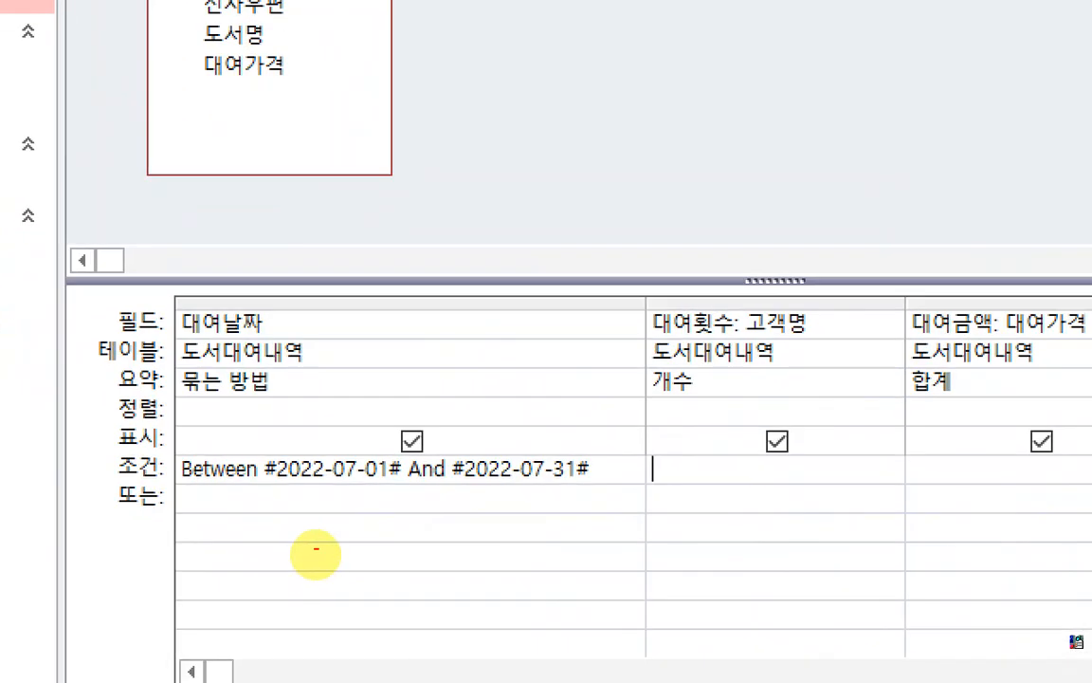
Run the query and compare its result with the sample table and sorting requirement in the exercise PDF in Adobe Acrobat Reader.
drag(276, 534, 463, 534)
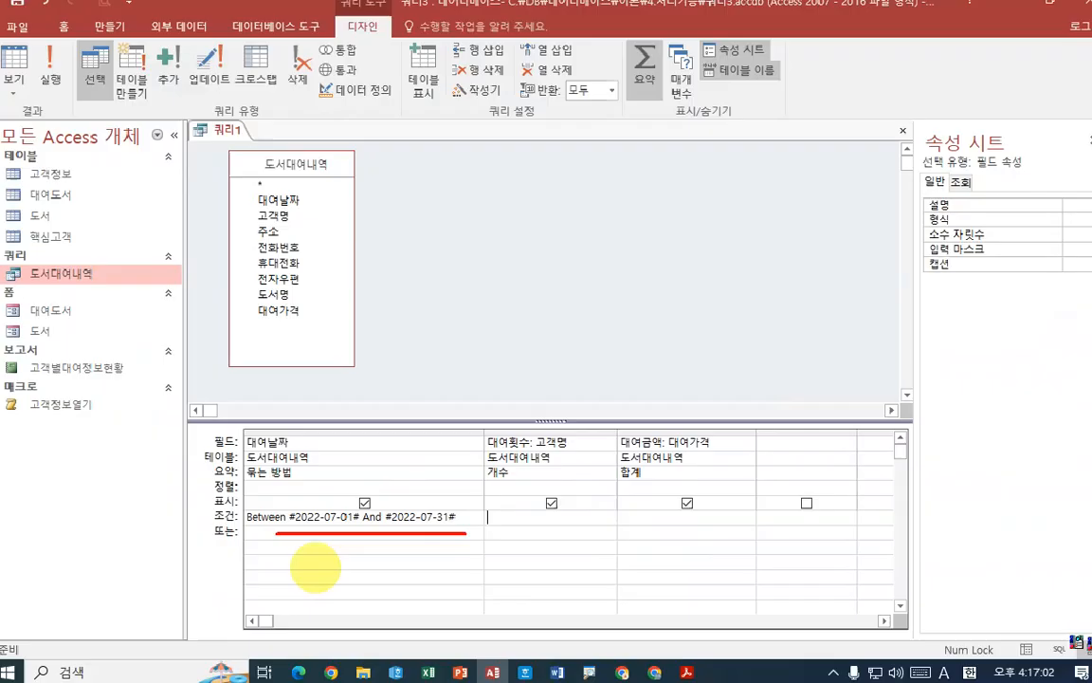
click(55, 86)
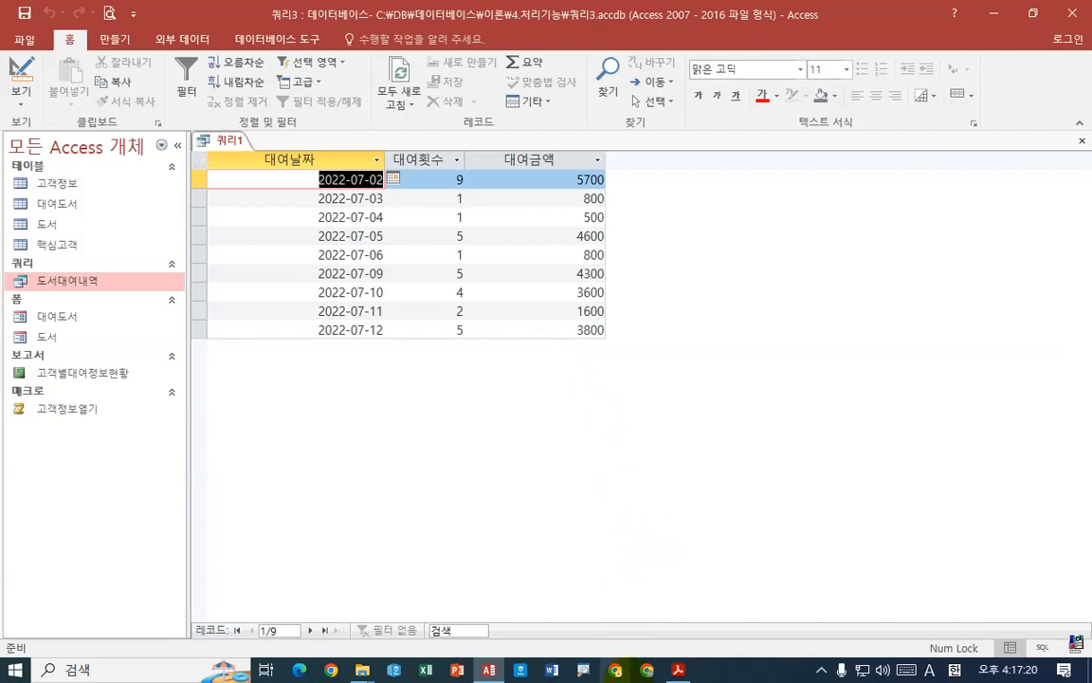
click(679, 670)
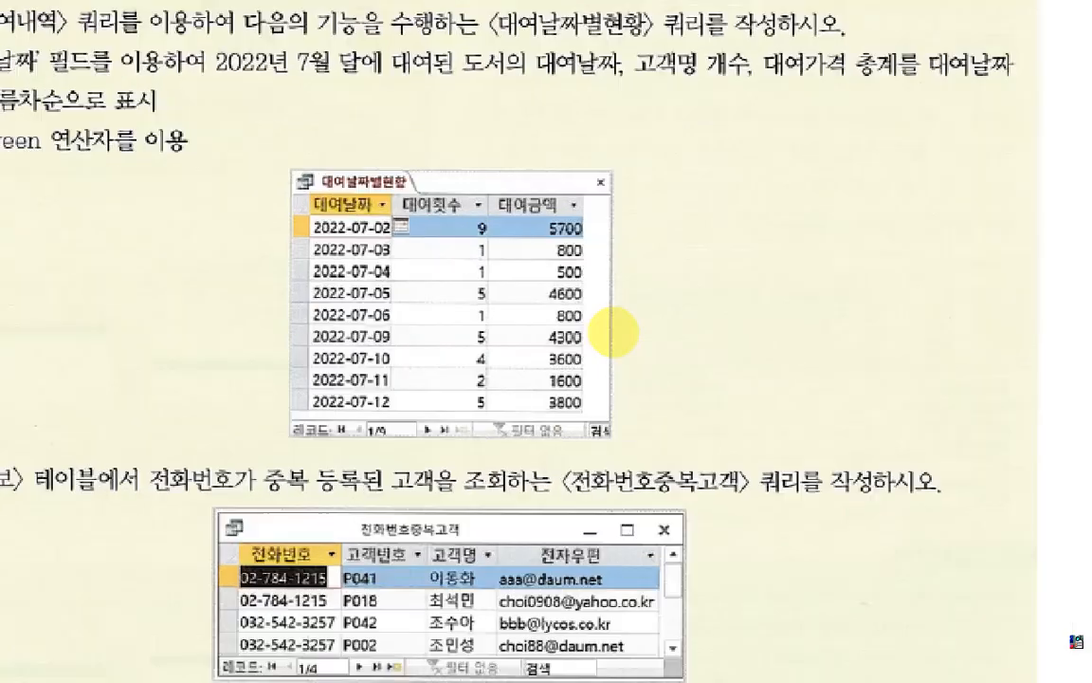
click(618, 334)
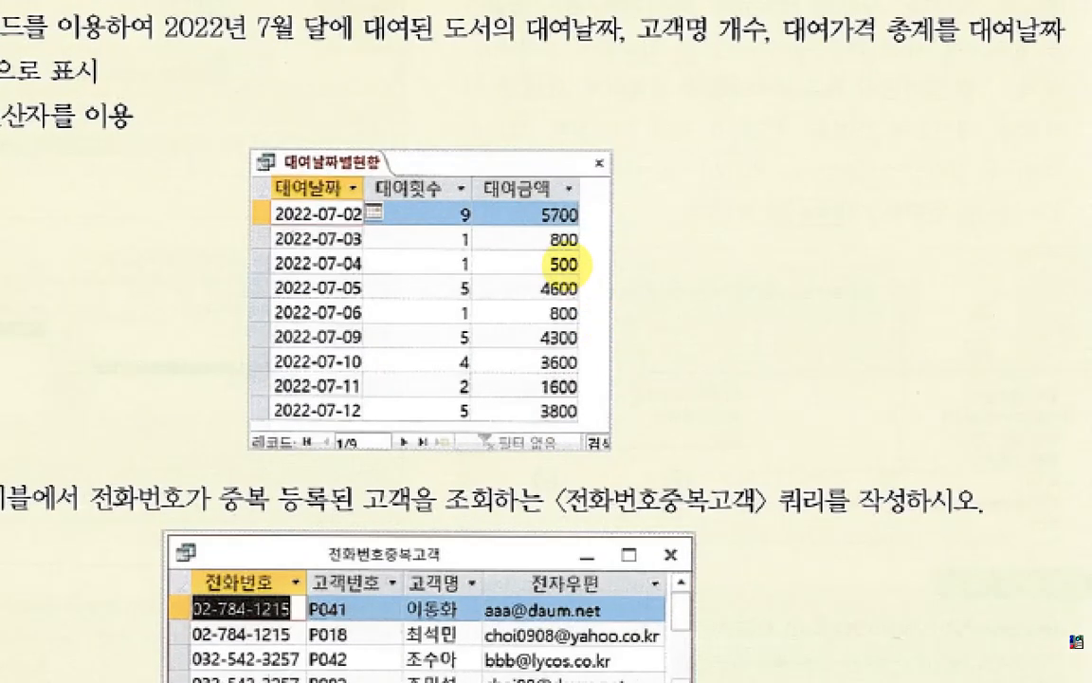
drag(520, 201, 615, 423)
mouse_move(403, 198)
mouse_down()
mouse_move(501, 292)
mouse_move(503, 424)
mouse_up()
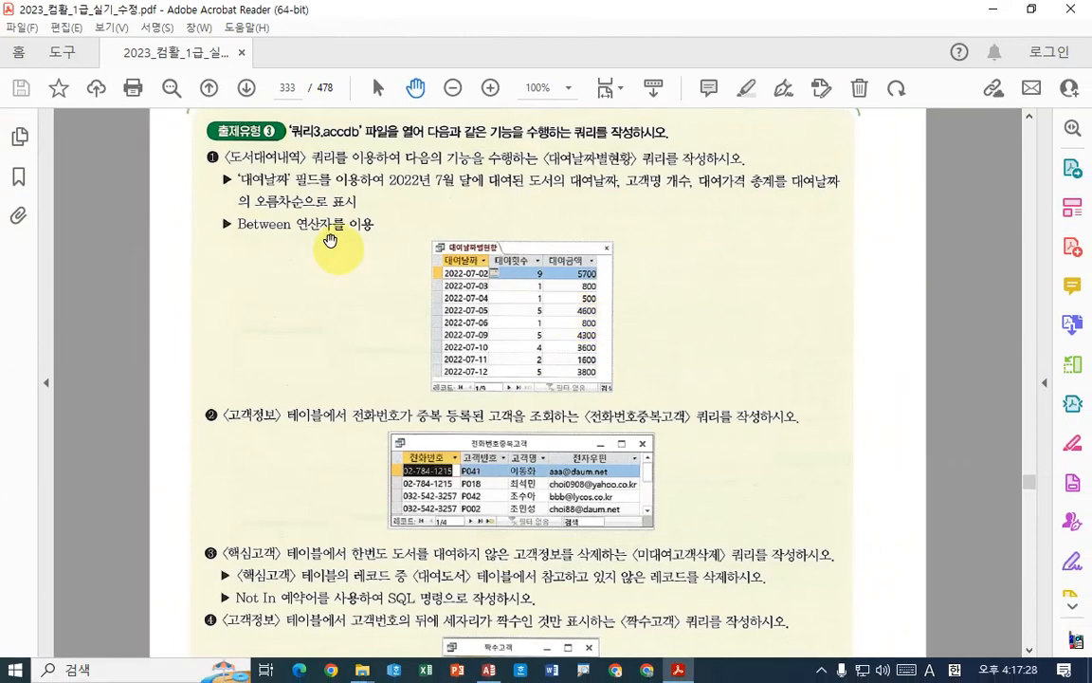
mouse_move(214, 207)
mouse_down()
mouse_move(365, 207)
mouse_move(383, 192)
mouse_up()
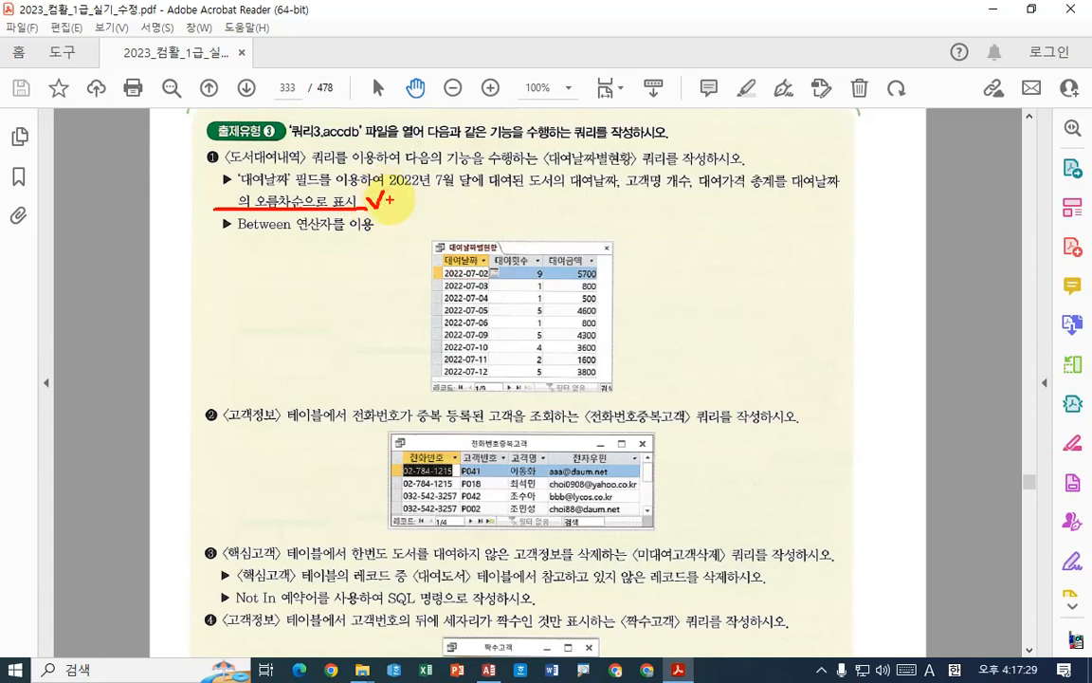
drag(783, 190, 866, 189)
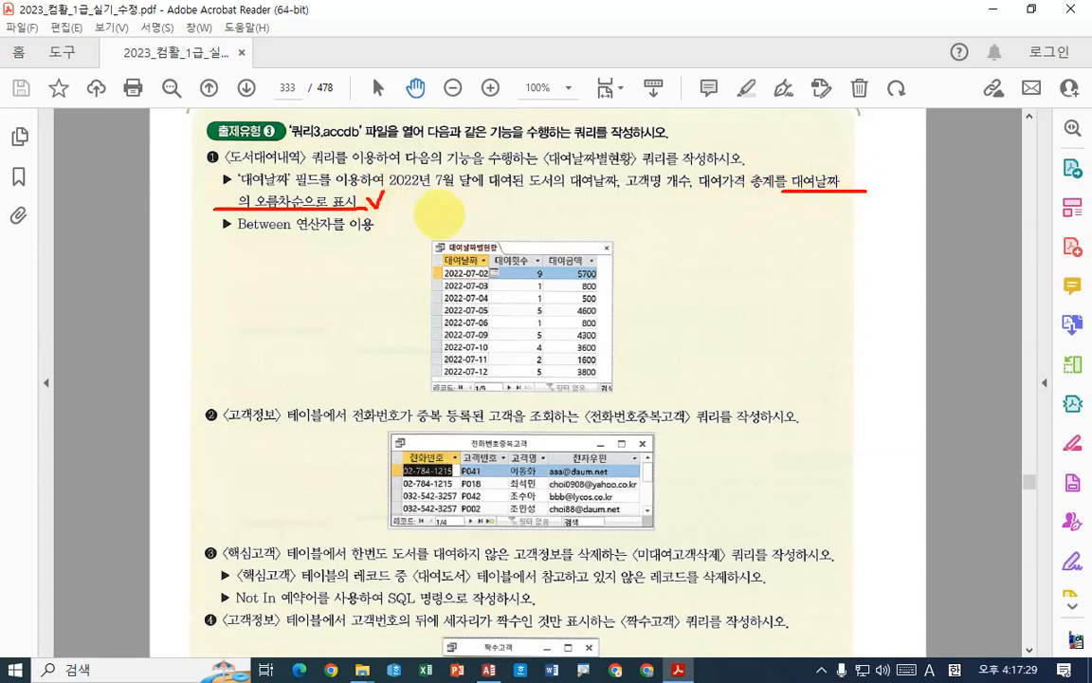
key(Escape)
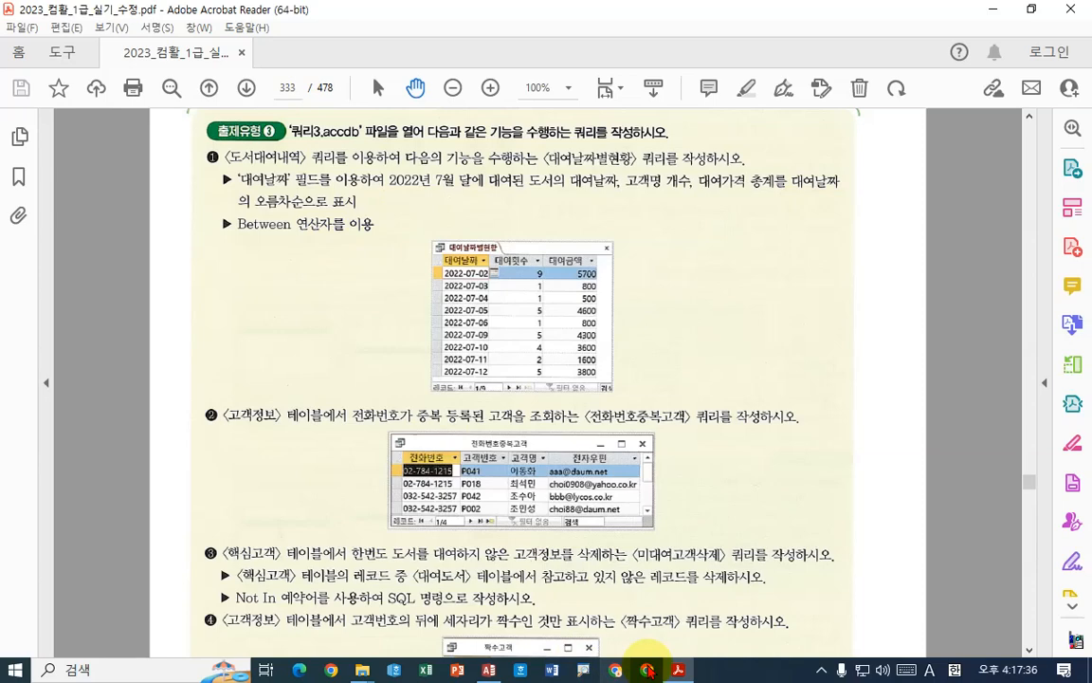
Back in Access, set the 대여날짜 column's sort order to 오름차순 in Design View and run the query.
click(674, 667)
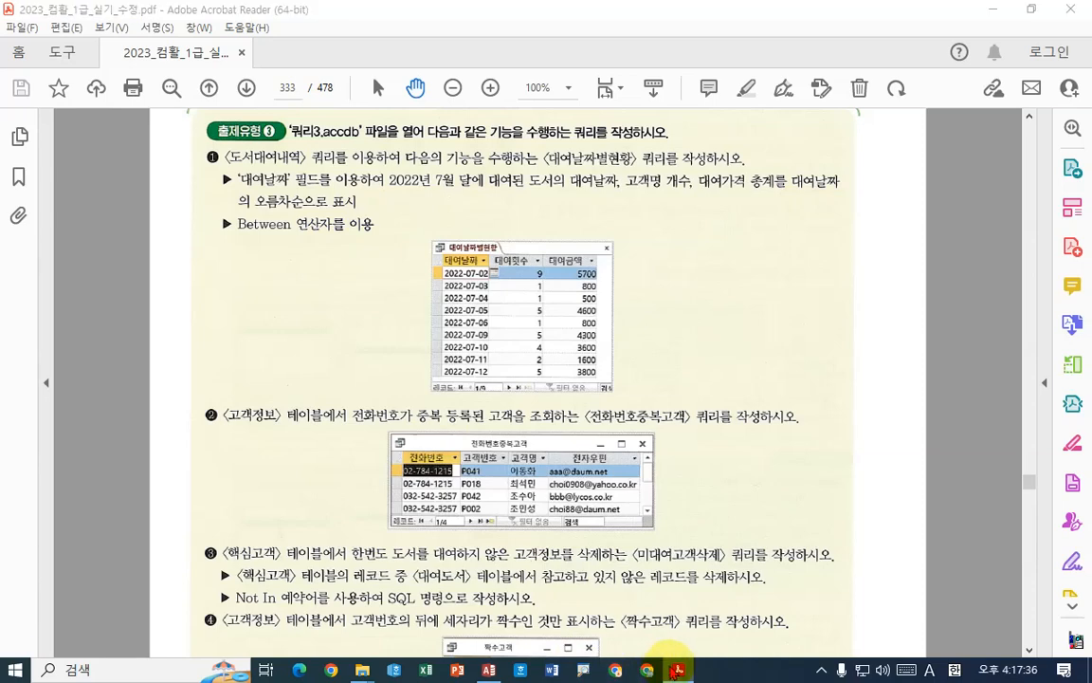
right_click(228, 141)
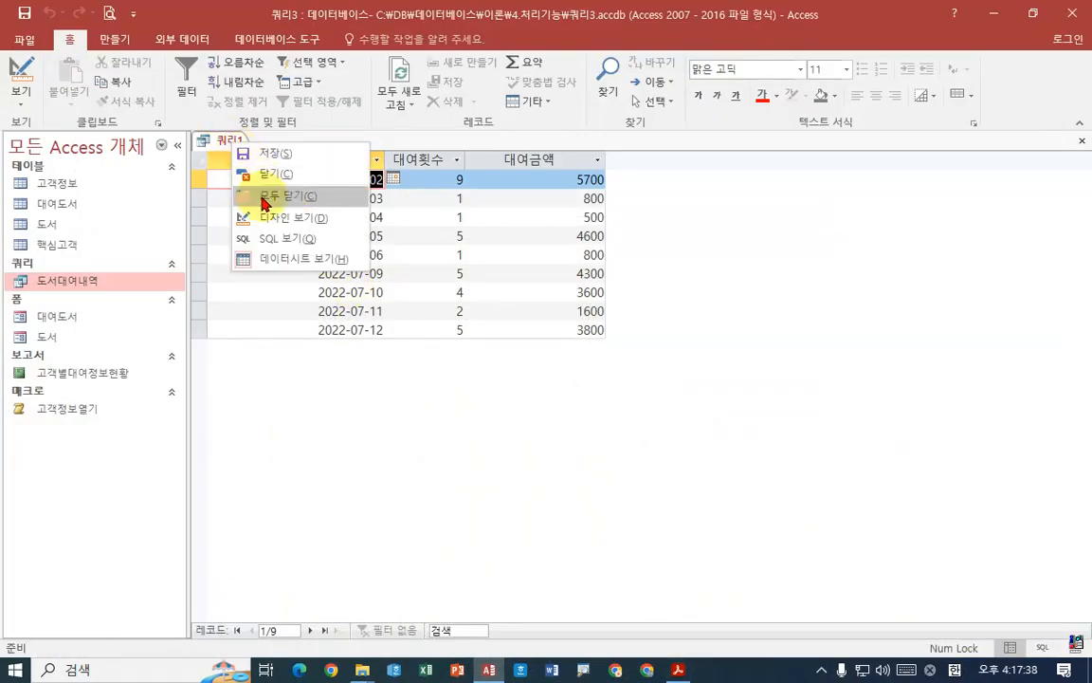
click(282, 217)
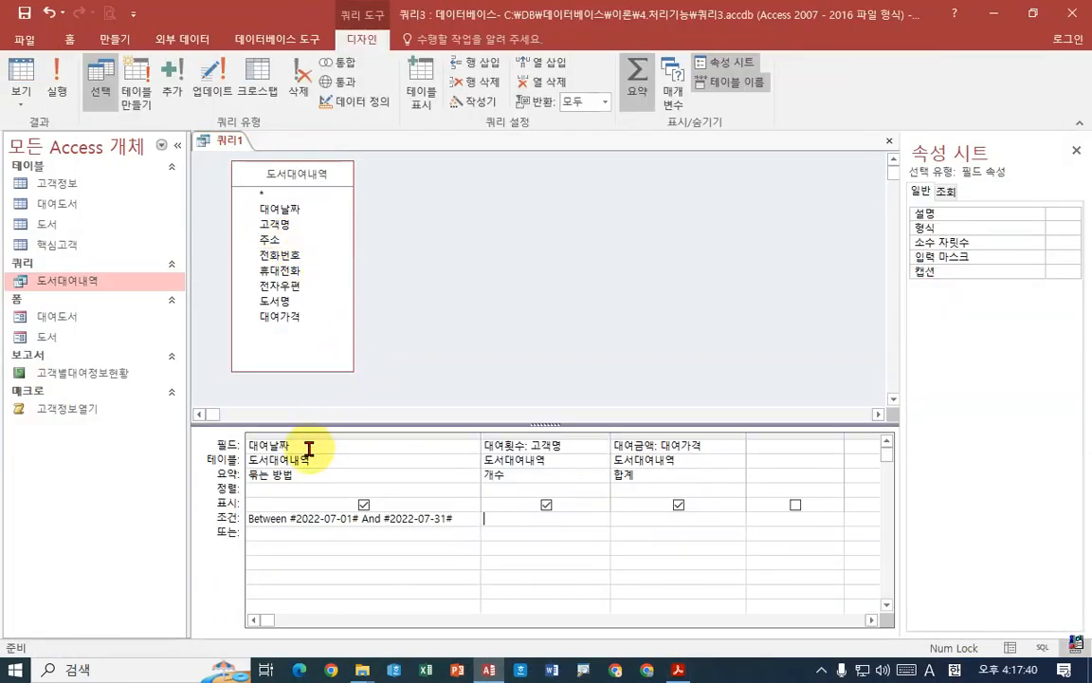
click(309, 447)
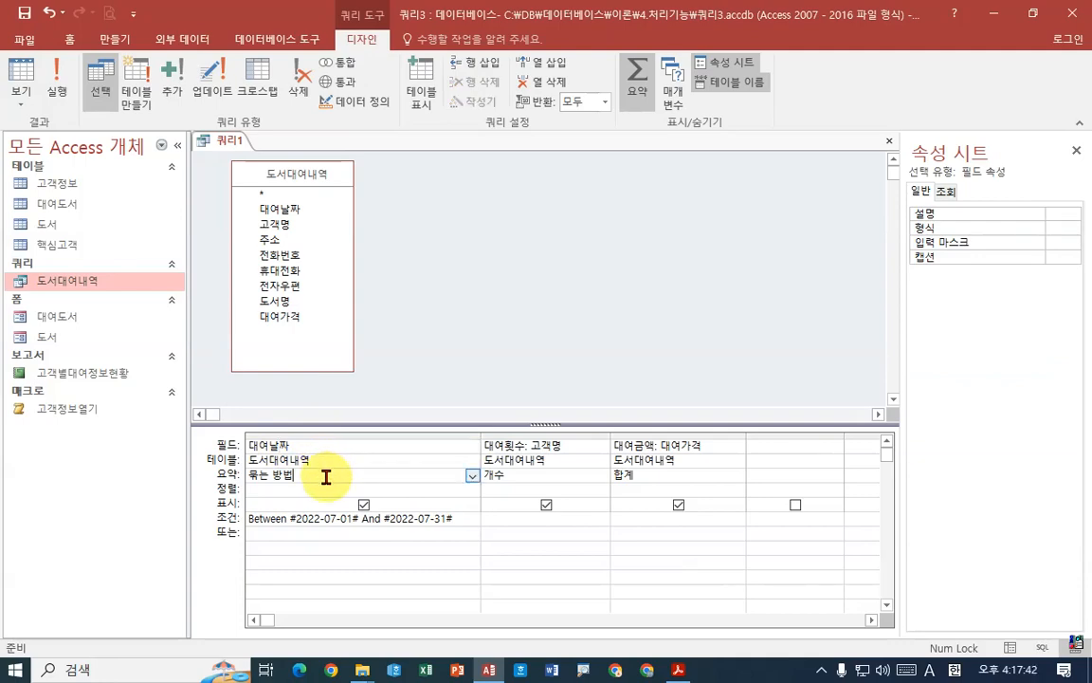
click(472, 491)
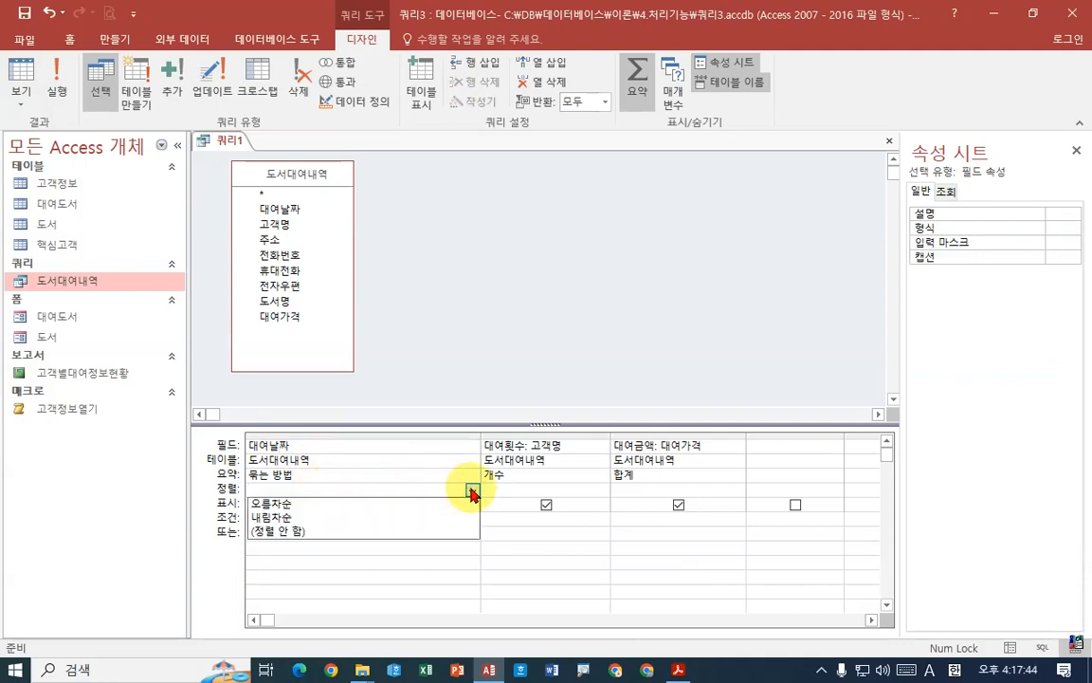
click(275, 503)
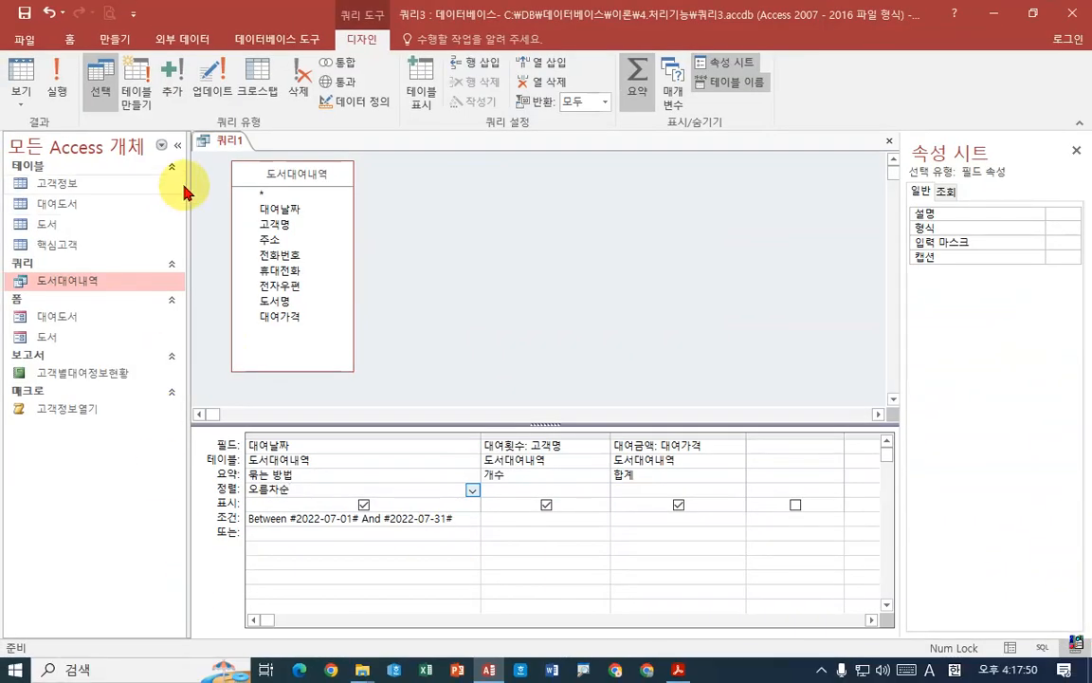
click(54, 88)
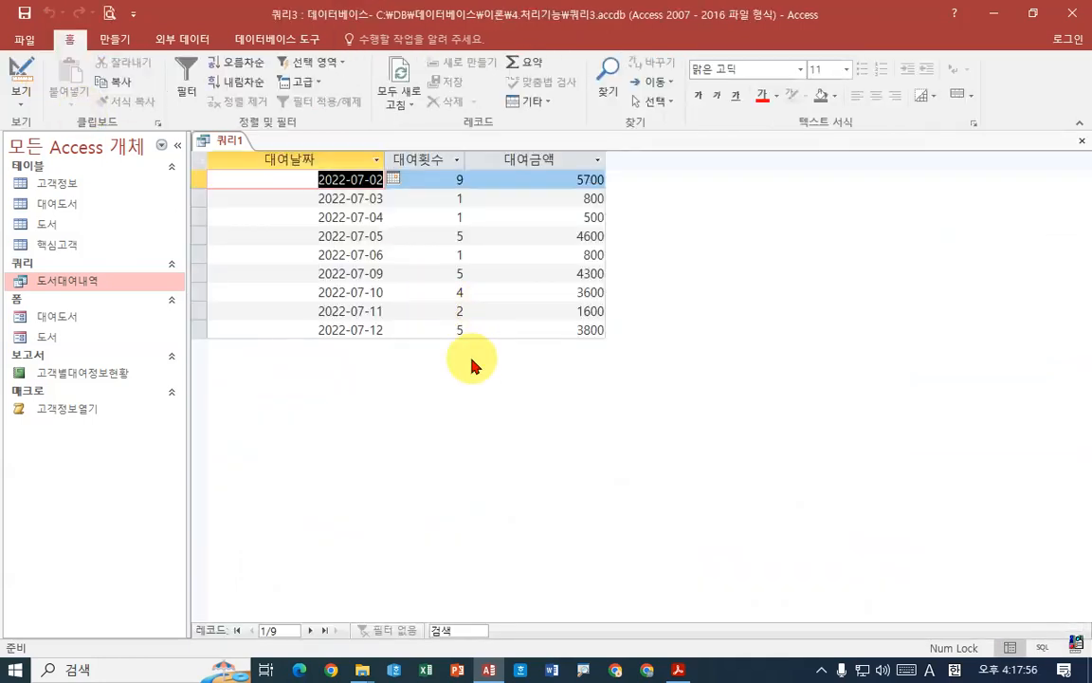
Save the query under the name 대여날짜별현황 given in the exercise PDF.
right_click(226, 140)
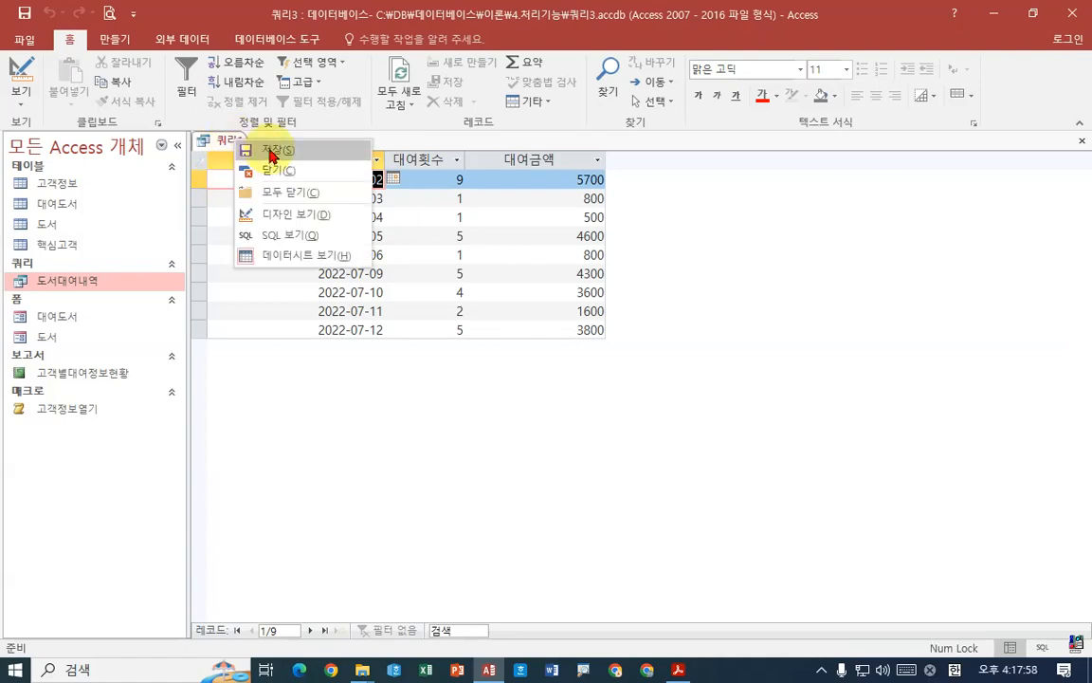
click(270, 152)
click(678, 670)
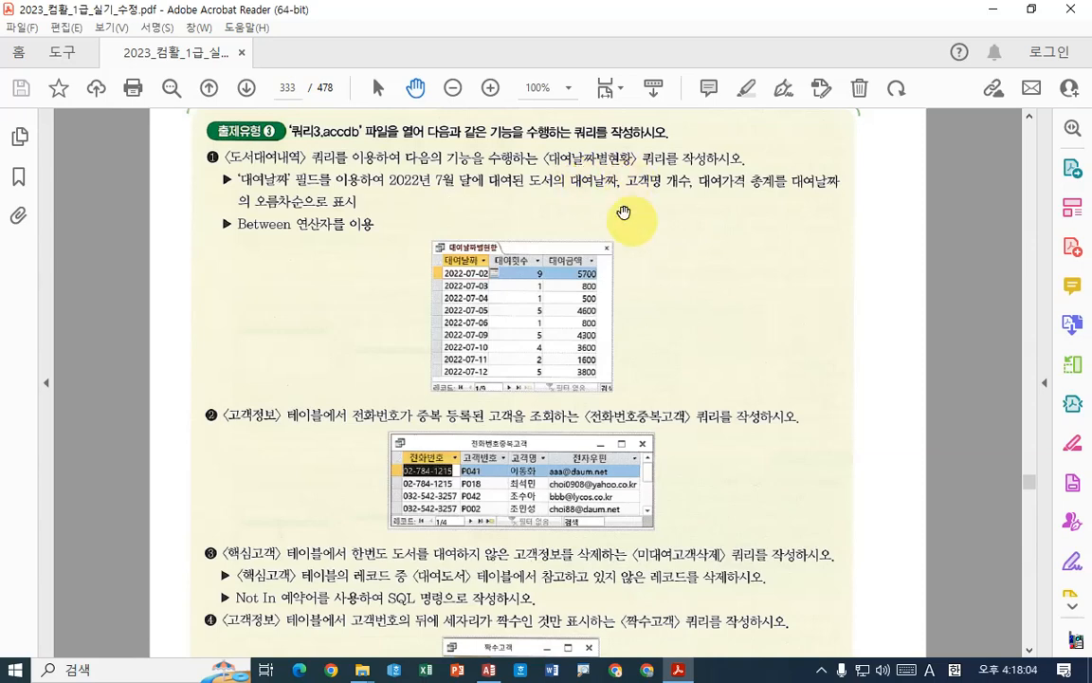
click(488, 670)
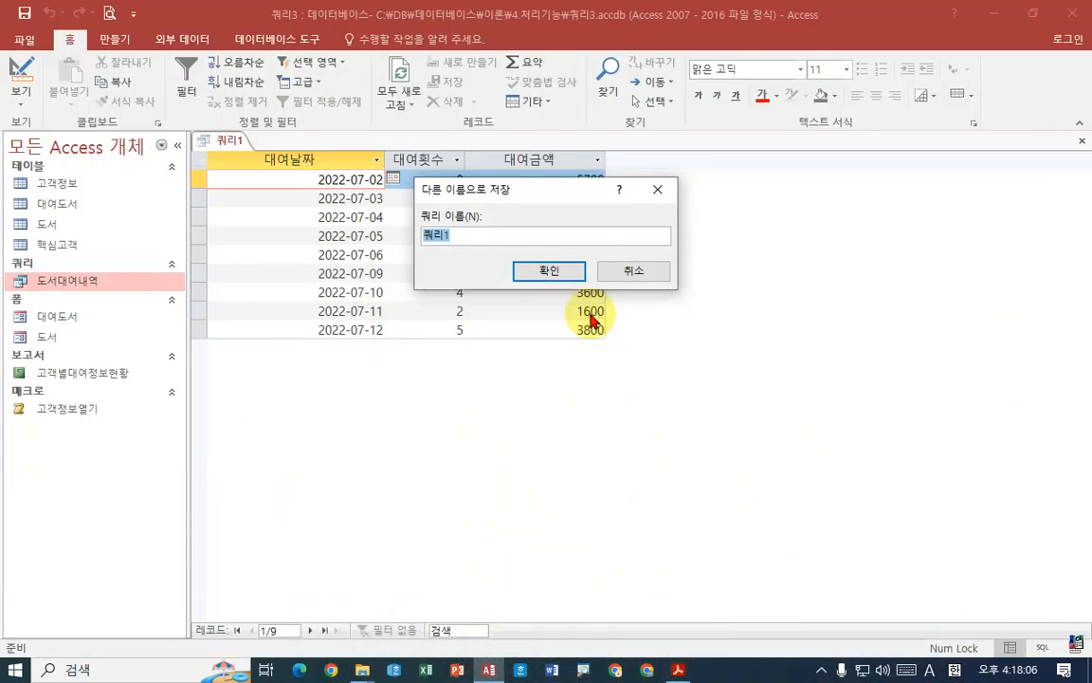
text(ㅎ)
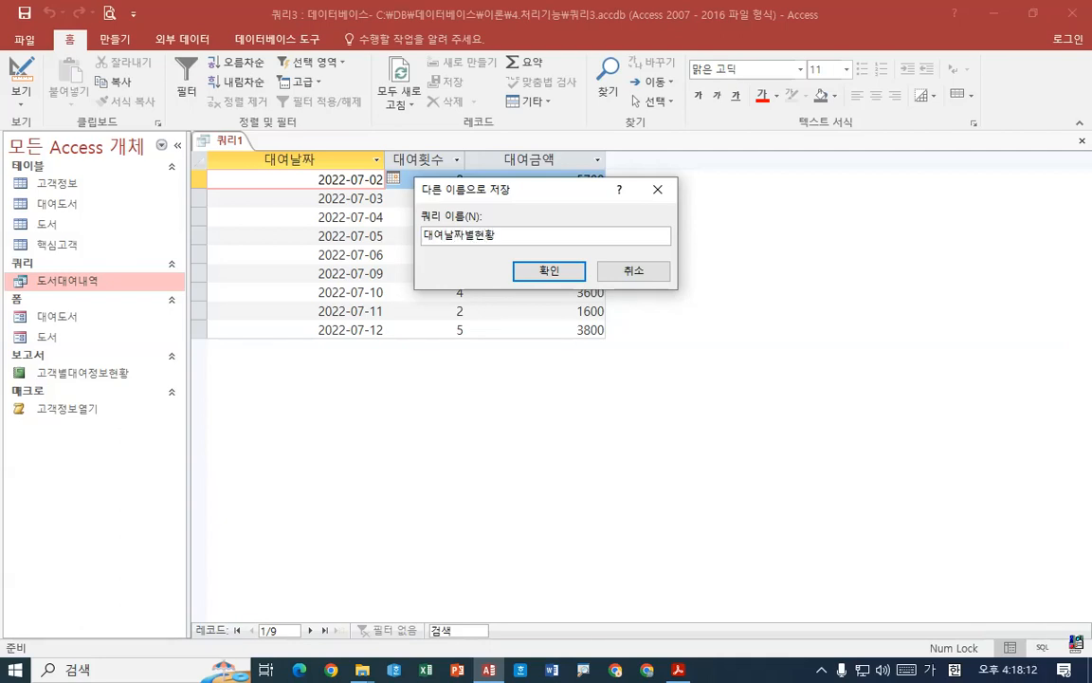
text(여날짜별현황)
key(Return)
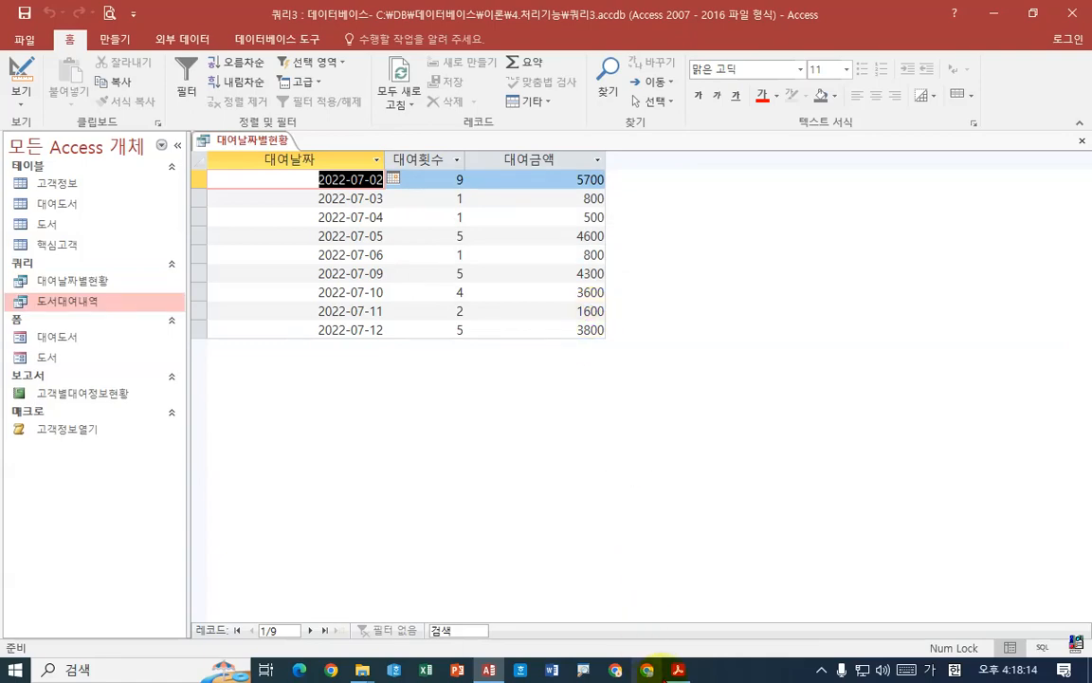
Switch to the exercise PDF, review the 대여날짜별현황 task and go on to the 전화번호중복고객 task.
click(679, 670)
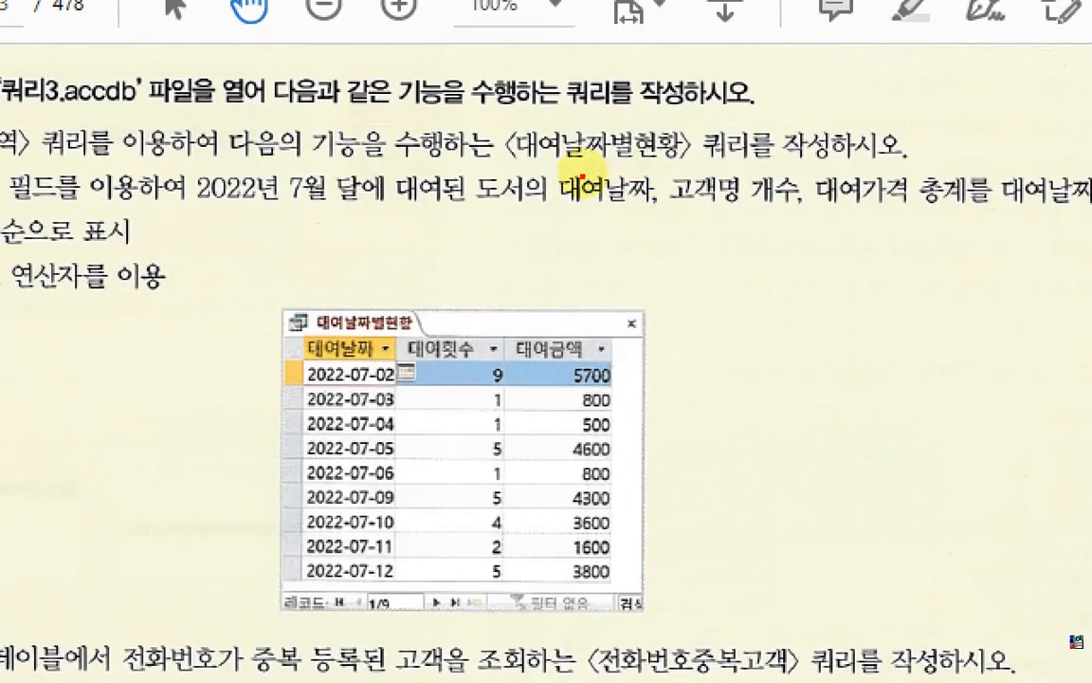
drag(520, 170, 687, 166)
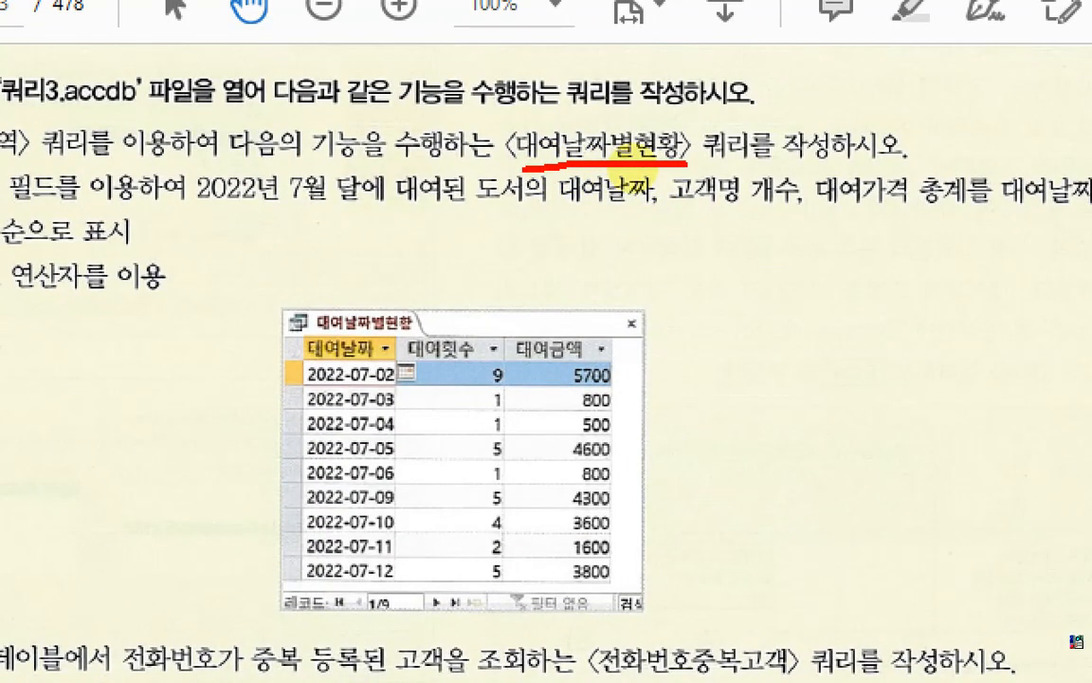
drag(743, 92, 710, 144)
mouse_move(704, 99)
mouse_down()
mouse_move(798, 201)
mouse_move(839, 296)
mouse_up()
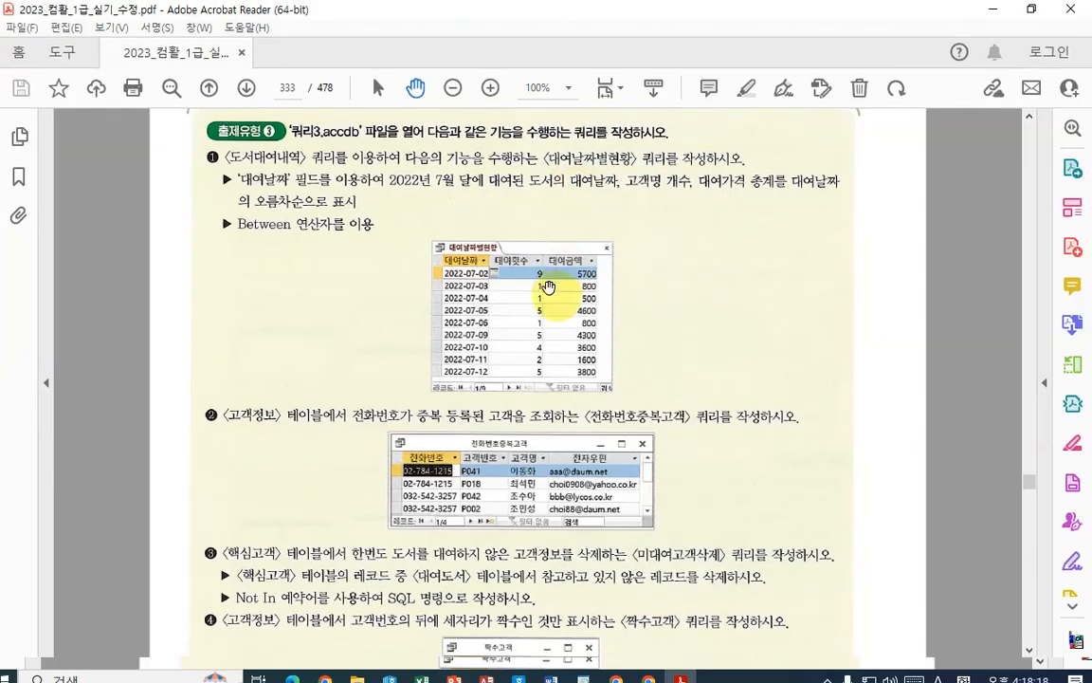
scroll(554, 294, down, 4)
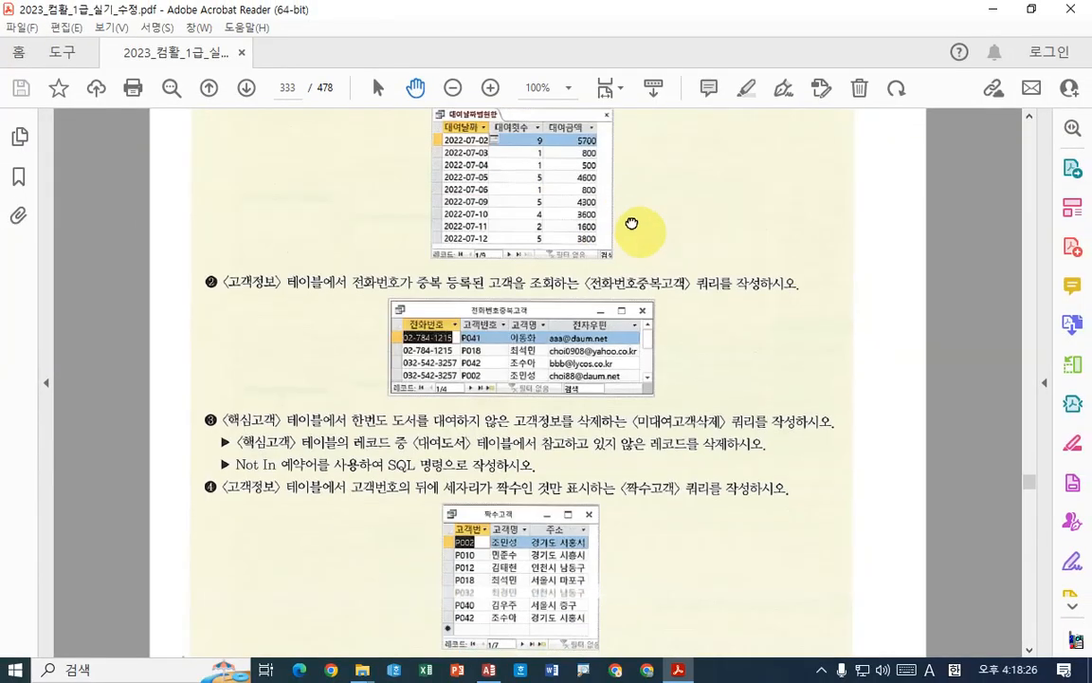
Read the 전화번호중복고객 task and its sample result in the exercise PDF, then return to Access and close the open query.
scroll(679, 324, down, 2)
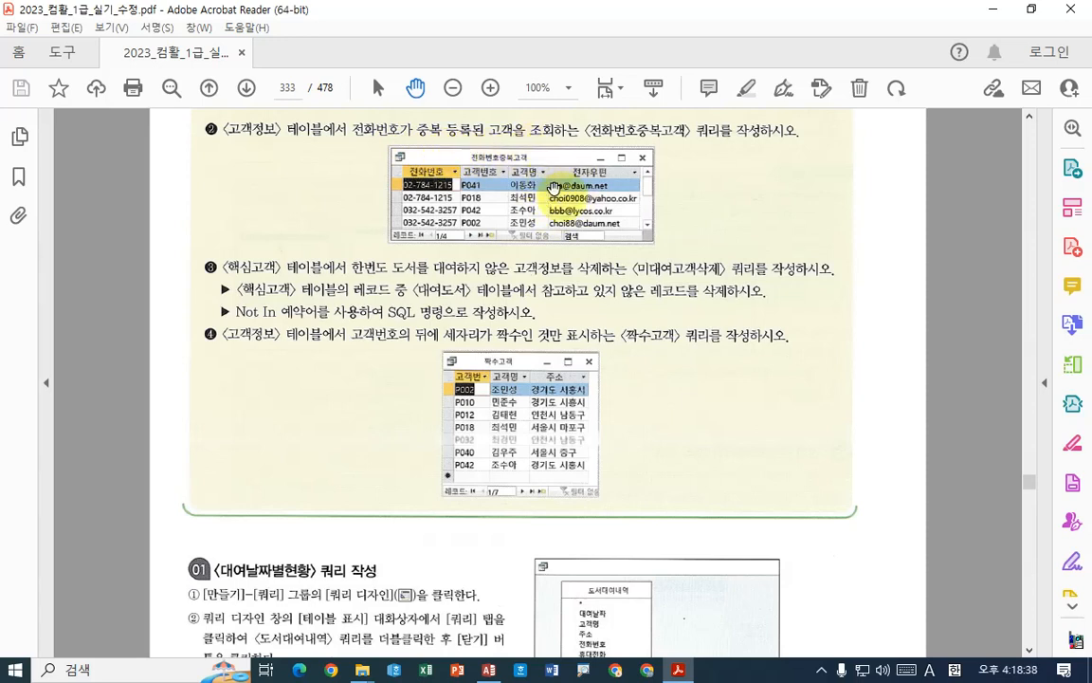
click(679, 670)
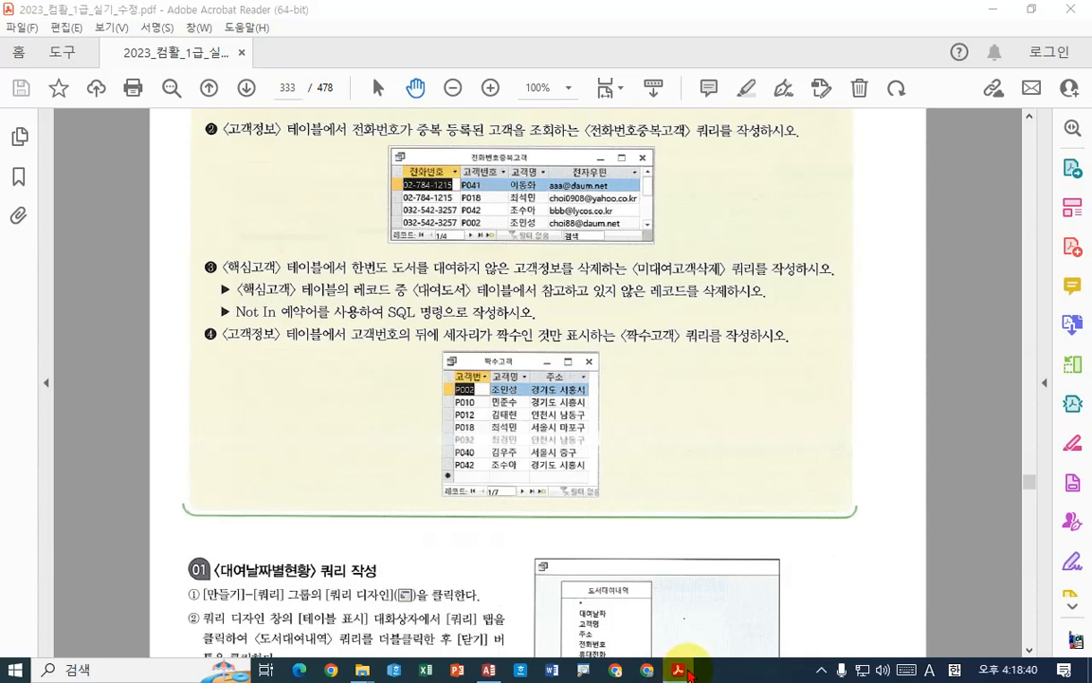
right_click(252, 140)
click(270, 168)
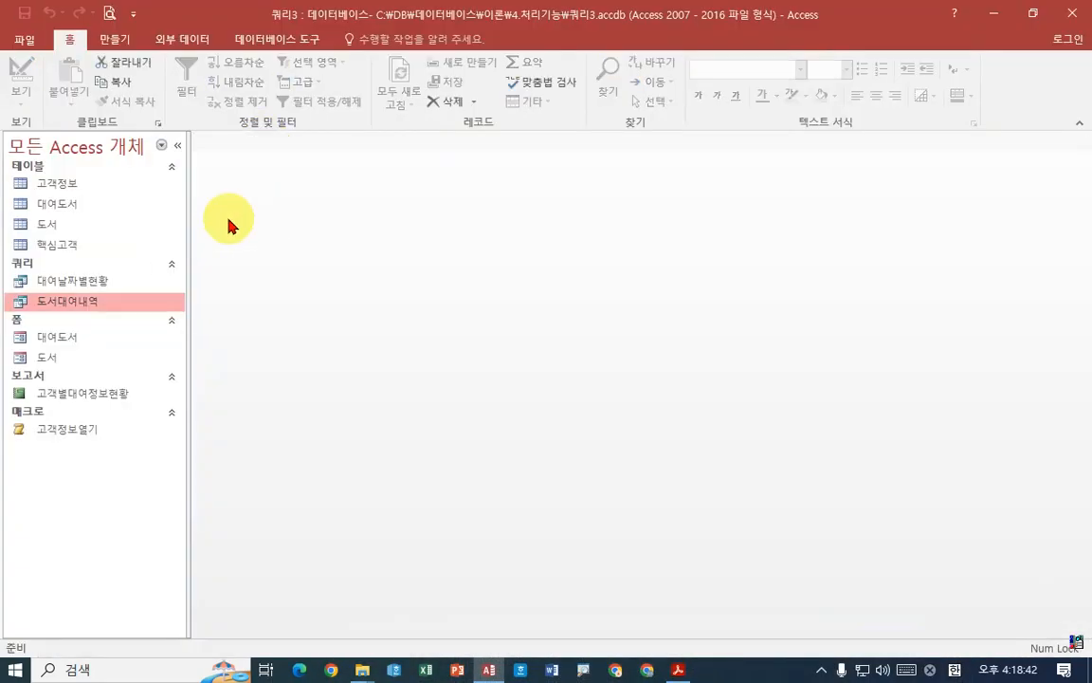
Open the 고객정보 table, widen its 전화번호 column and sort that column in descending order.
double_click(59, 186)
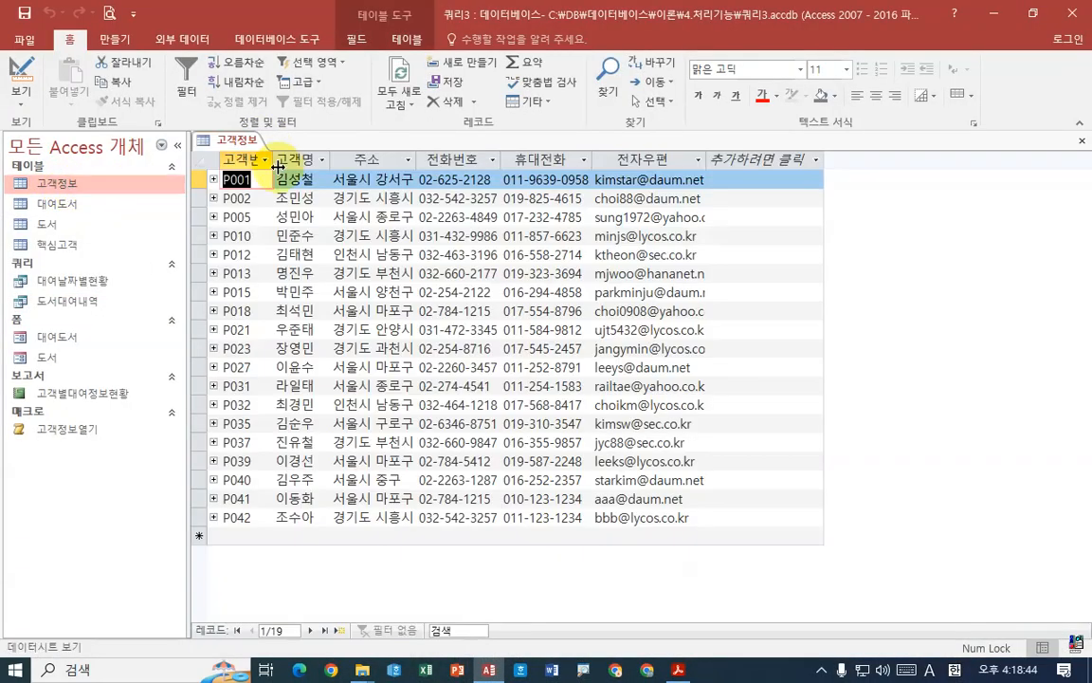
drag(503, 166, 582, 163)
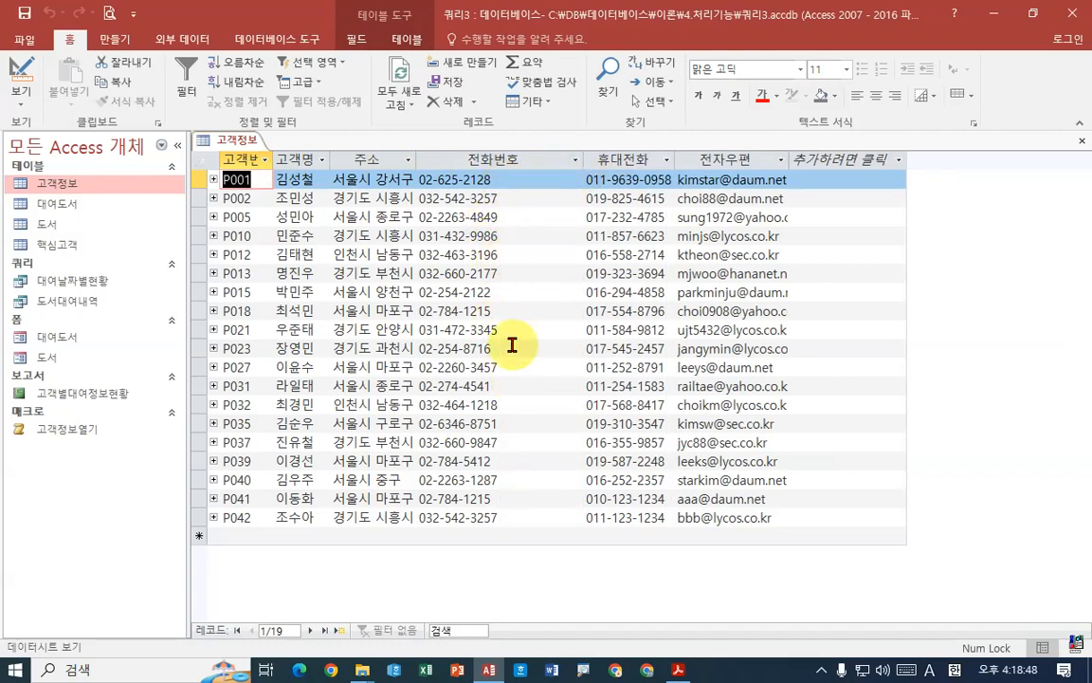
click(577, 162)
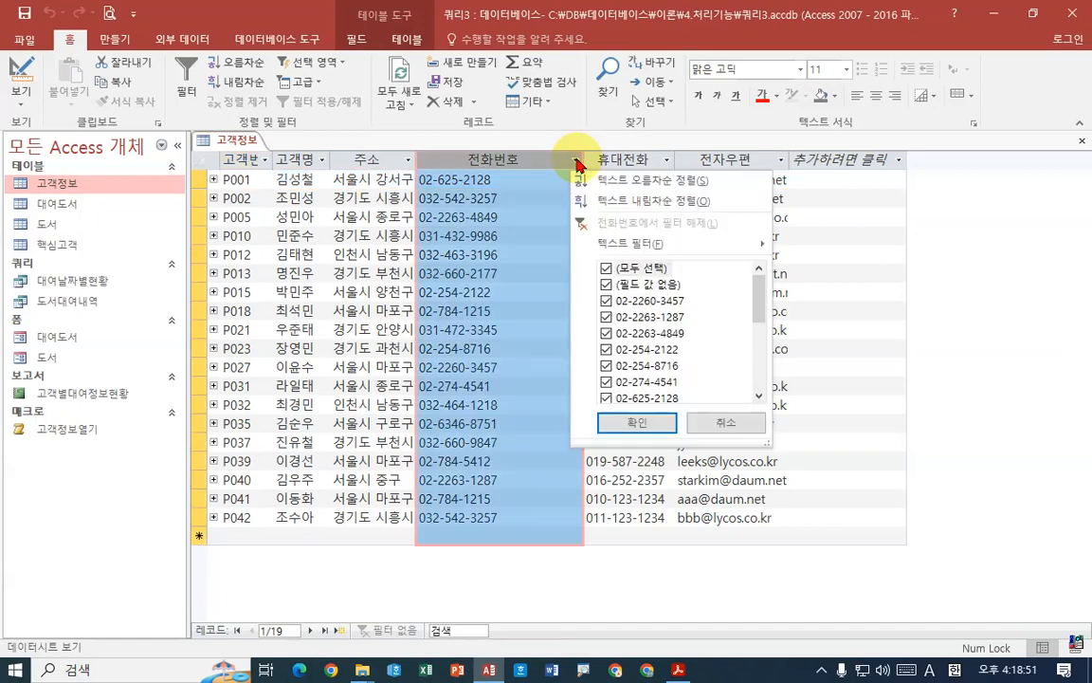
click(610, 201)
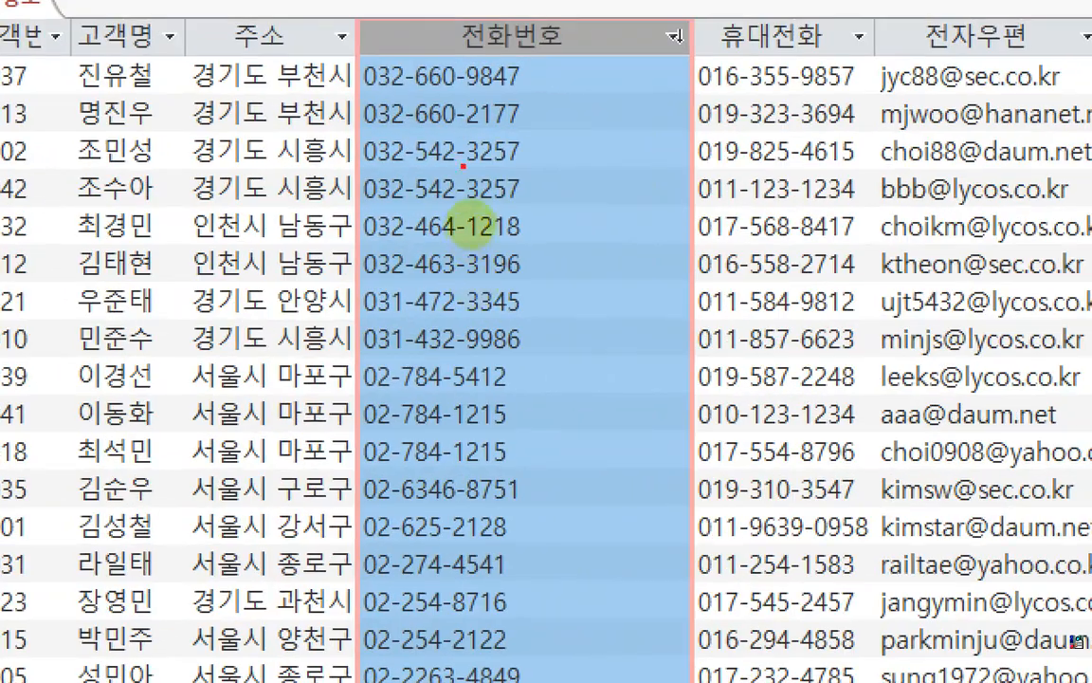
Examine the duplicated entries in the 전화번호 column and close the 고객정보 table.
mouse_move(510, 174)
mouse_down()
mouse_move(427, 208)
mouse_move(529, 139)
mouse_move(512, 200)
mouse_up()
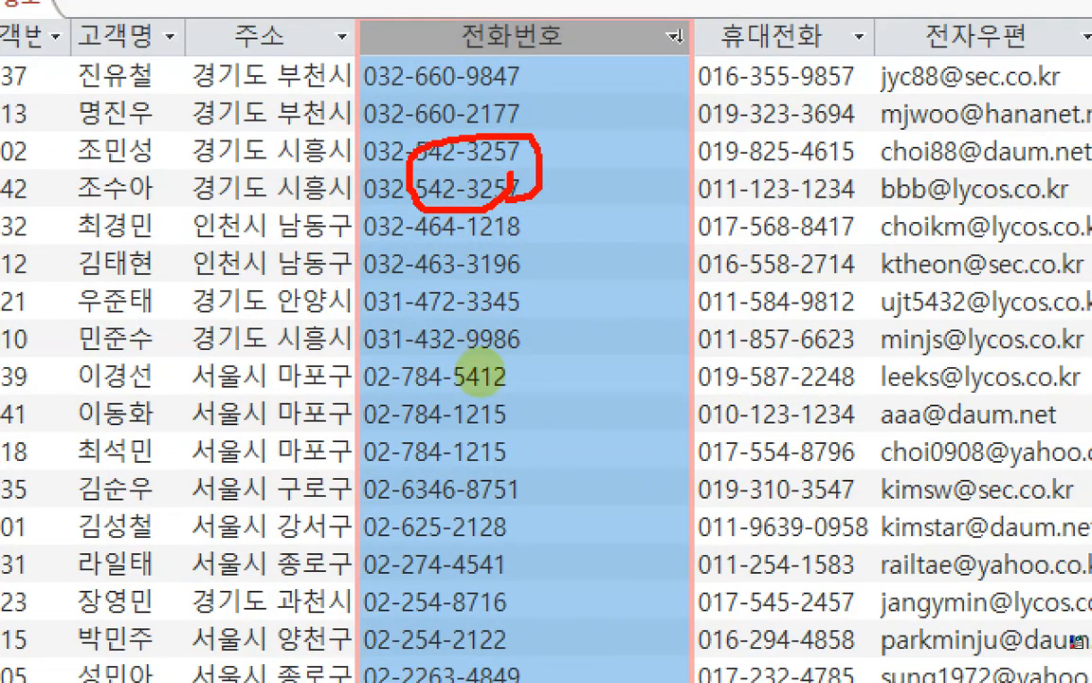
mouse_move(516, 464)
mouse_down()
mouse_move(427, 445)
mouse_move(528, 431)
mouse_move(519, 469)
mouse_up()
drag(513, 393, 561, 392)
click(569, 459)
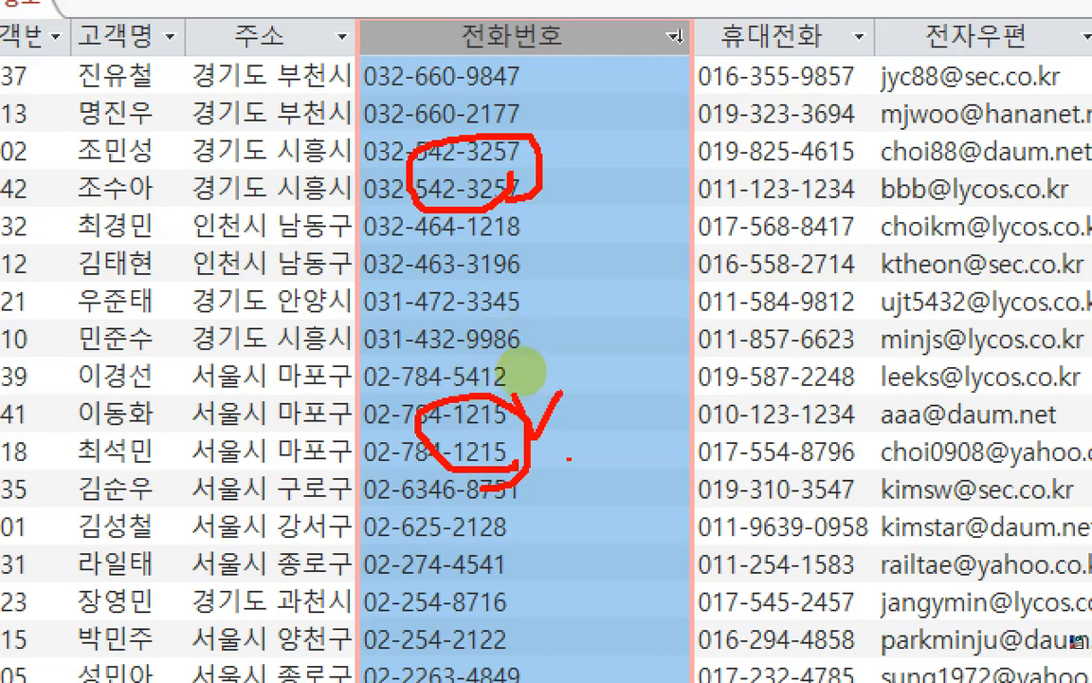
key(Escape)
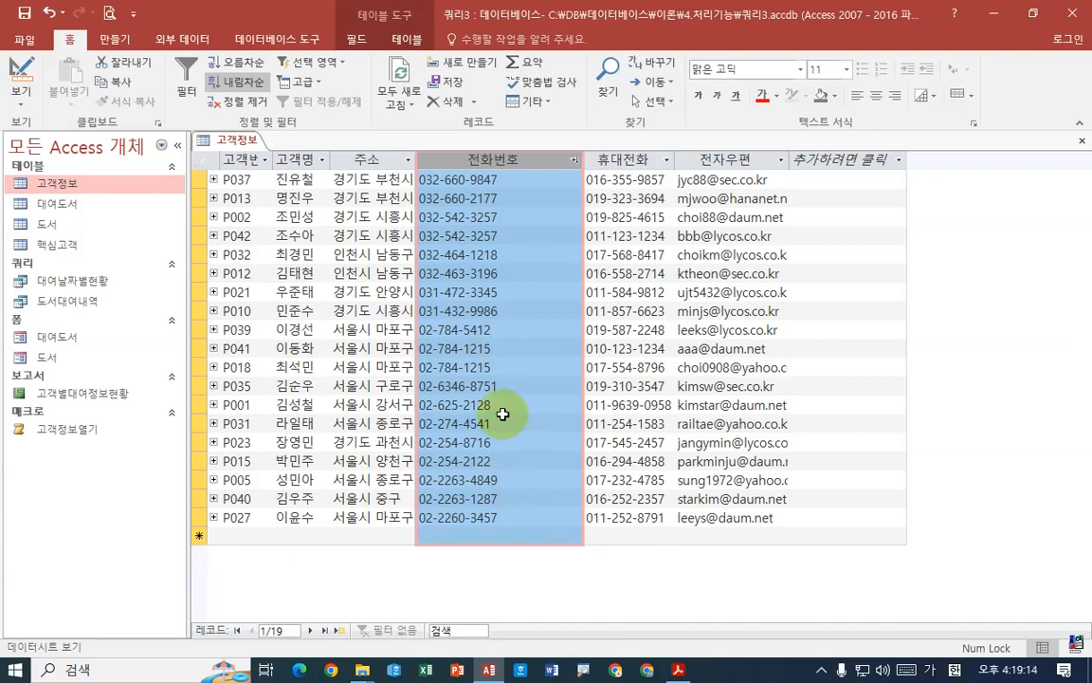
right_click(239, 145)
click(276, 167)
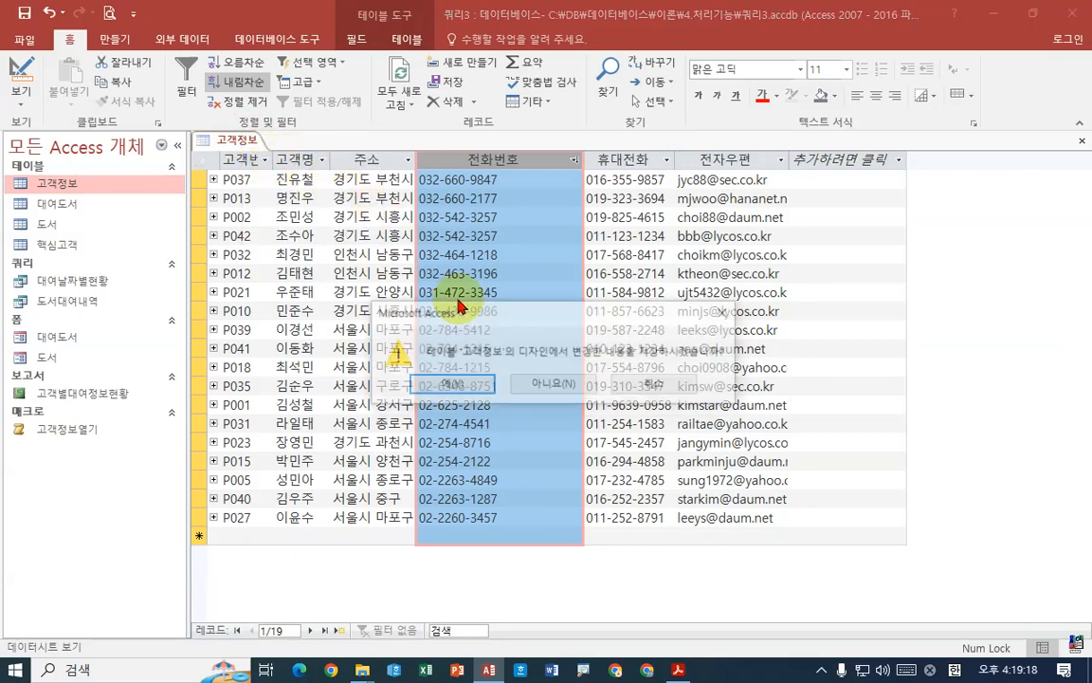
click(477, 355)
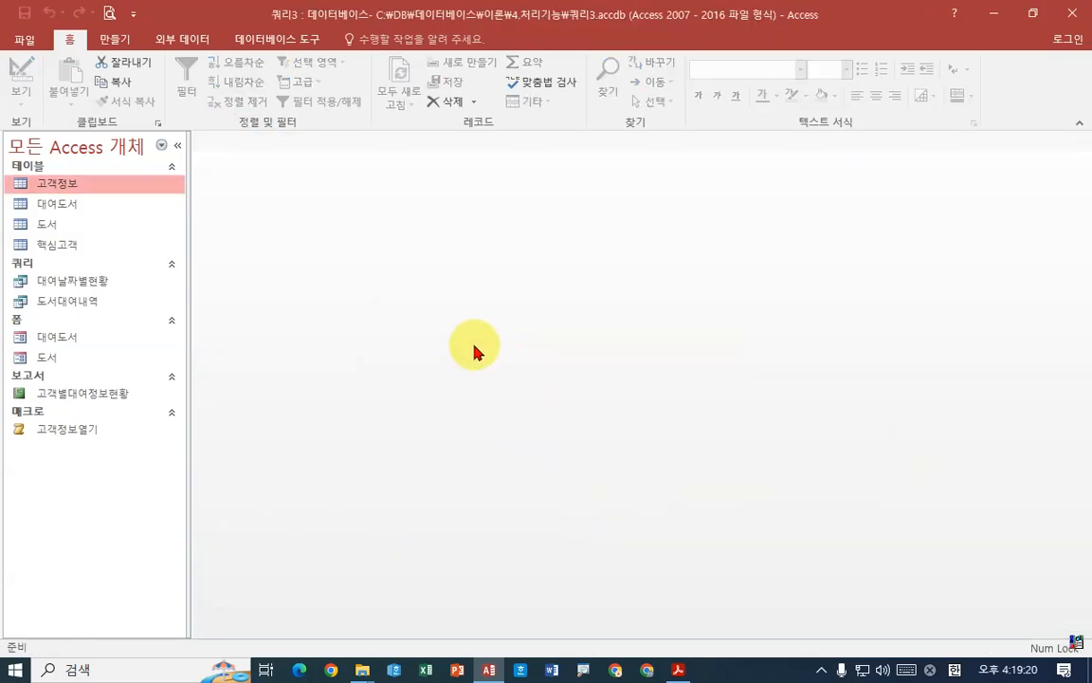
Start a new query with 중복 데이터 검색 쿼리 마법사 and choose the 고객정보 table as its source.
click(124, 43)
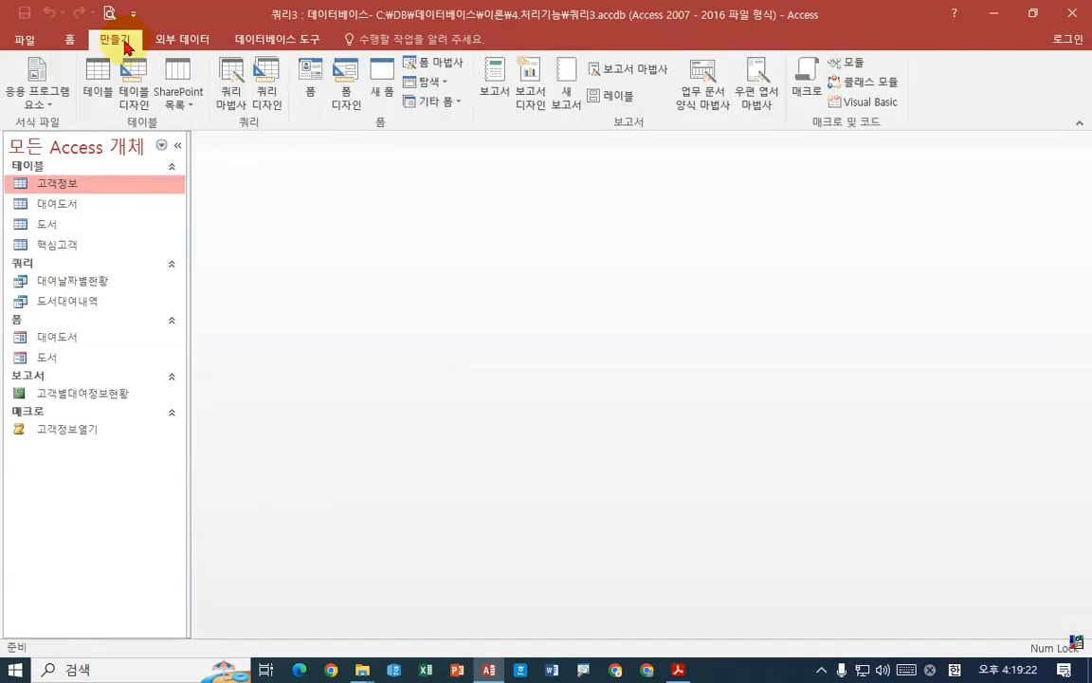
click(232, 95)
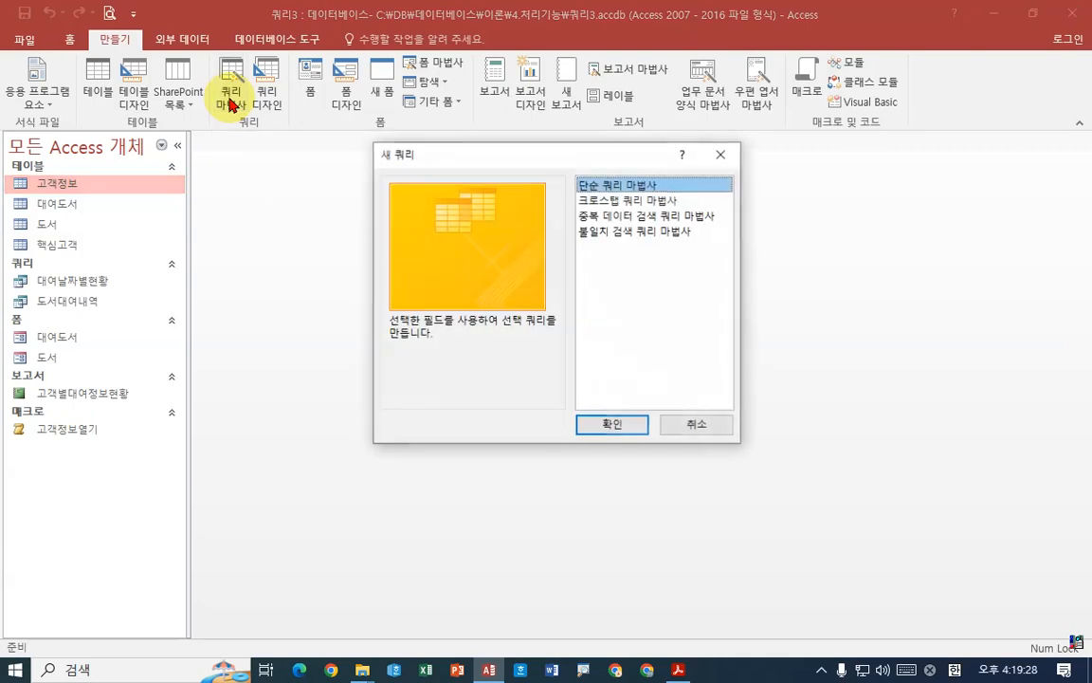
click(671, 217)
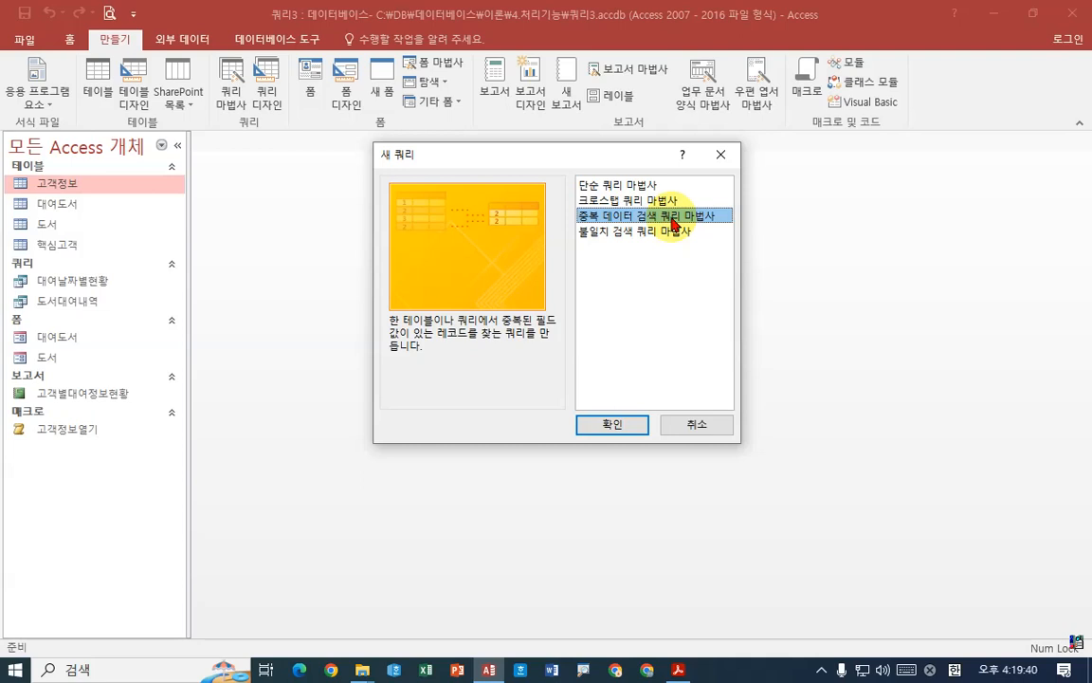
click(613, 424)
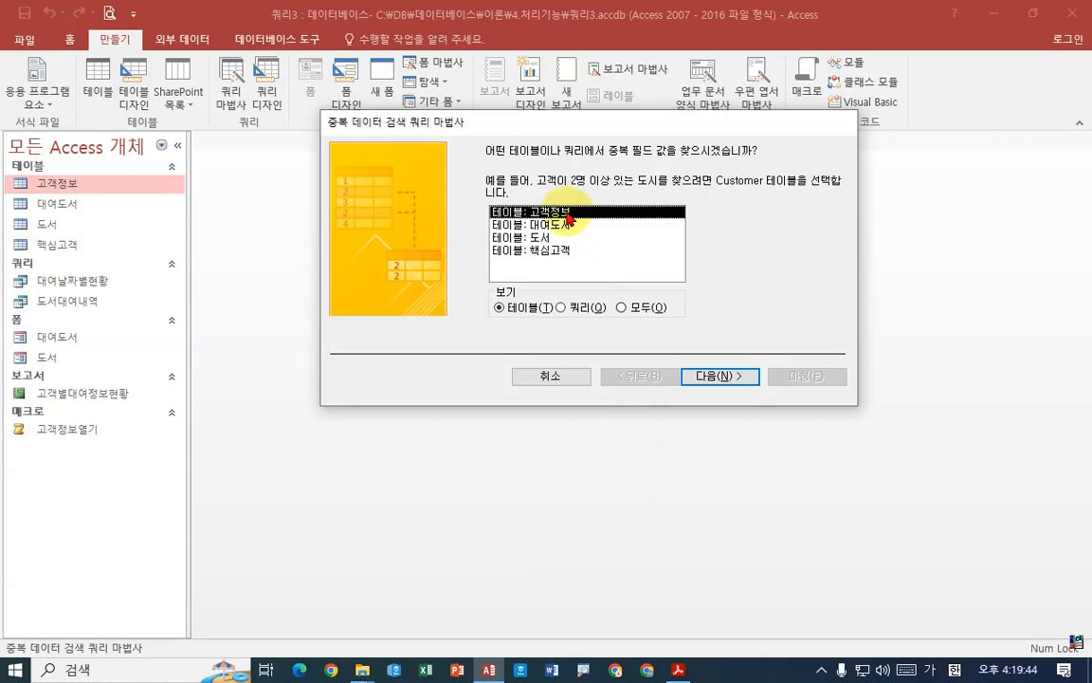
click(679, 670)
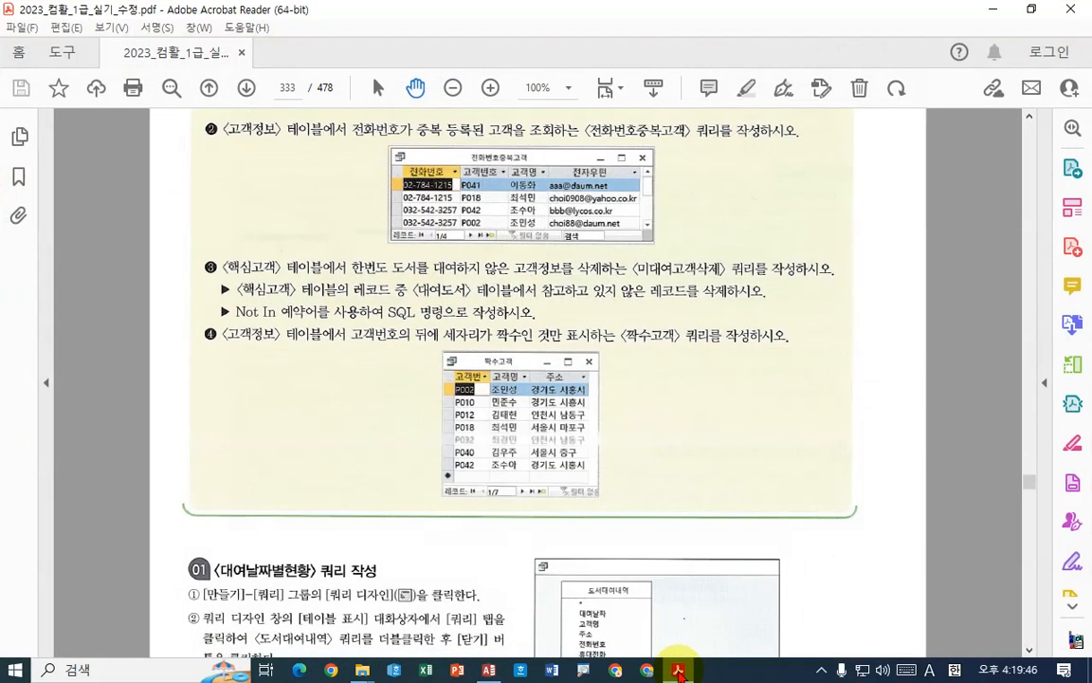
click(679, 670)
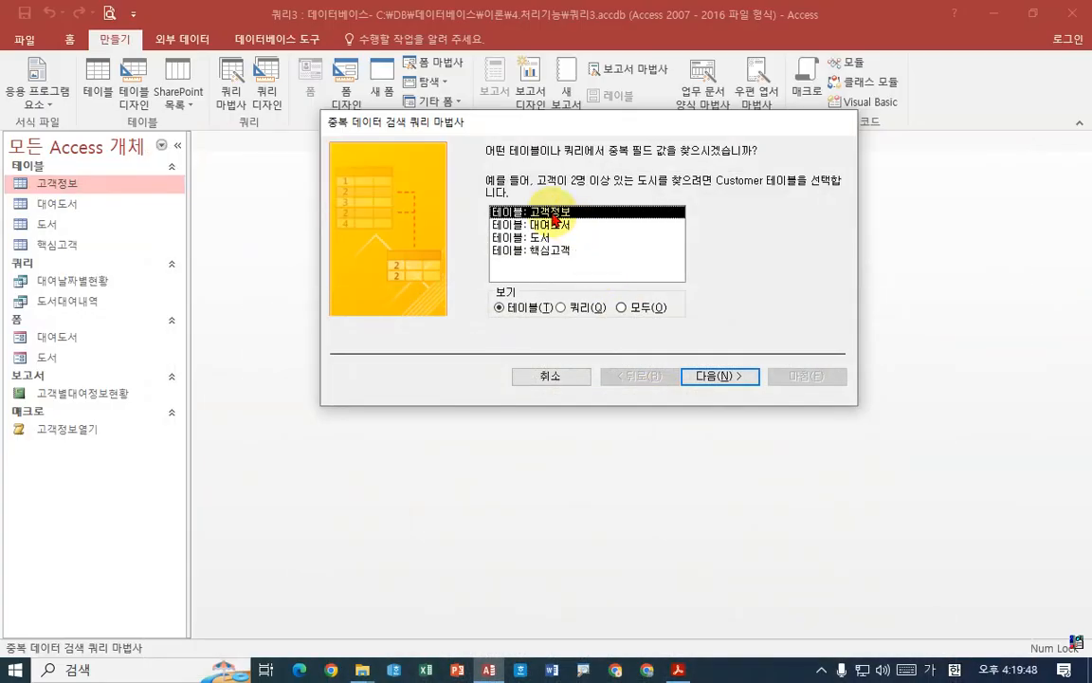
double_click(554, 215)
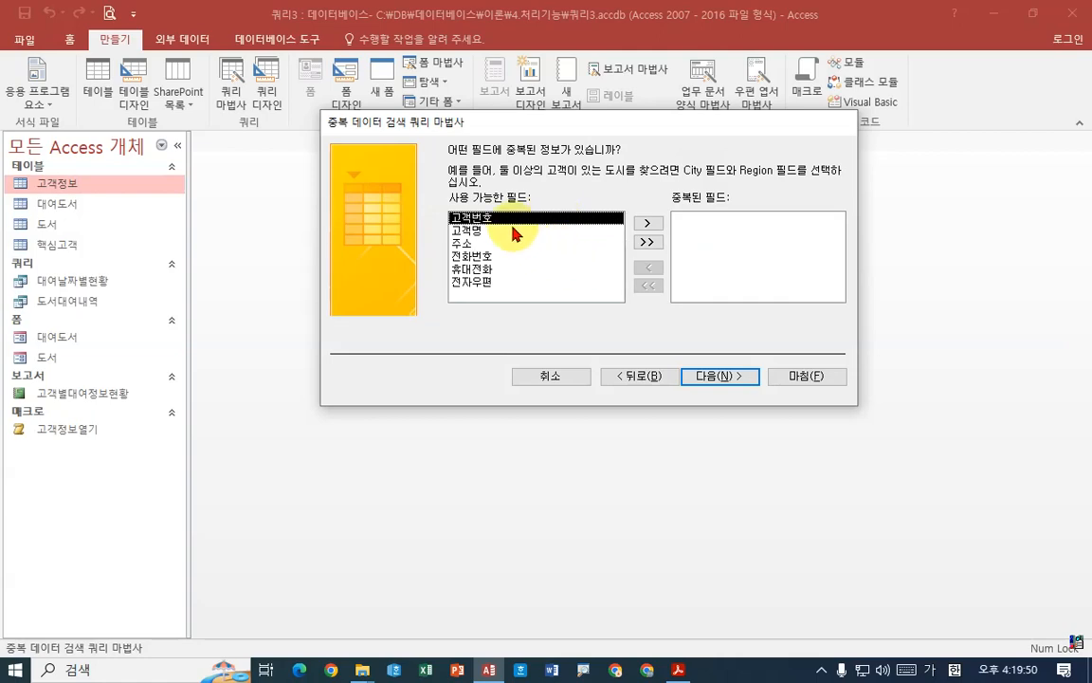
Choose 전화번호 as the field to check for duplicate values and continue to the additional field selection.
click(482, 258)
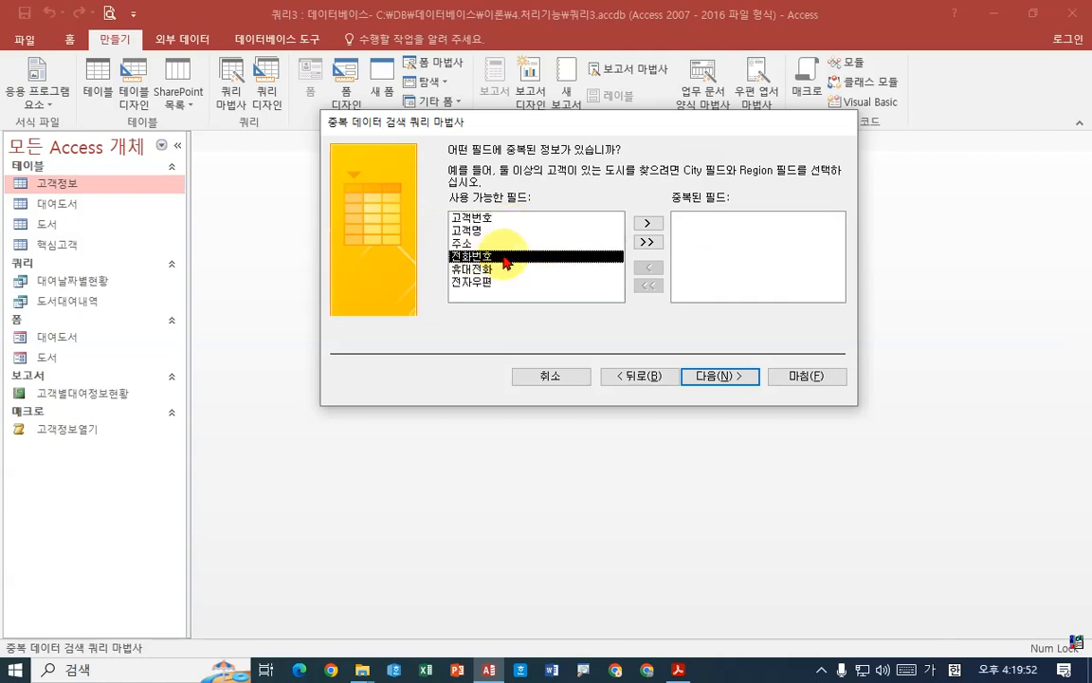
click(681, 670)
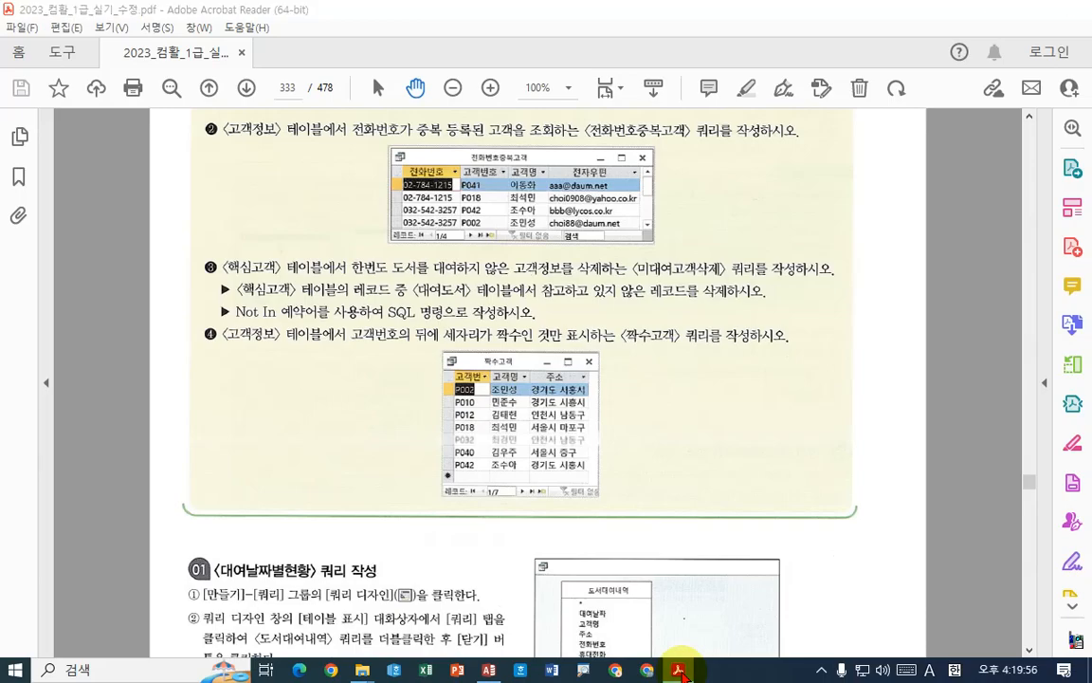
click(681, 670)
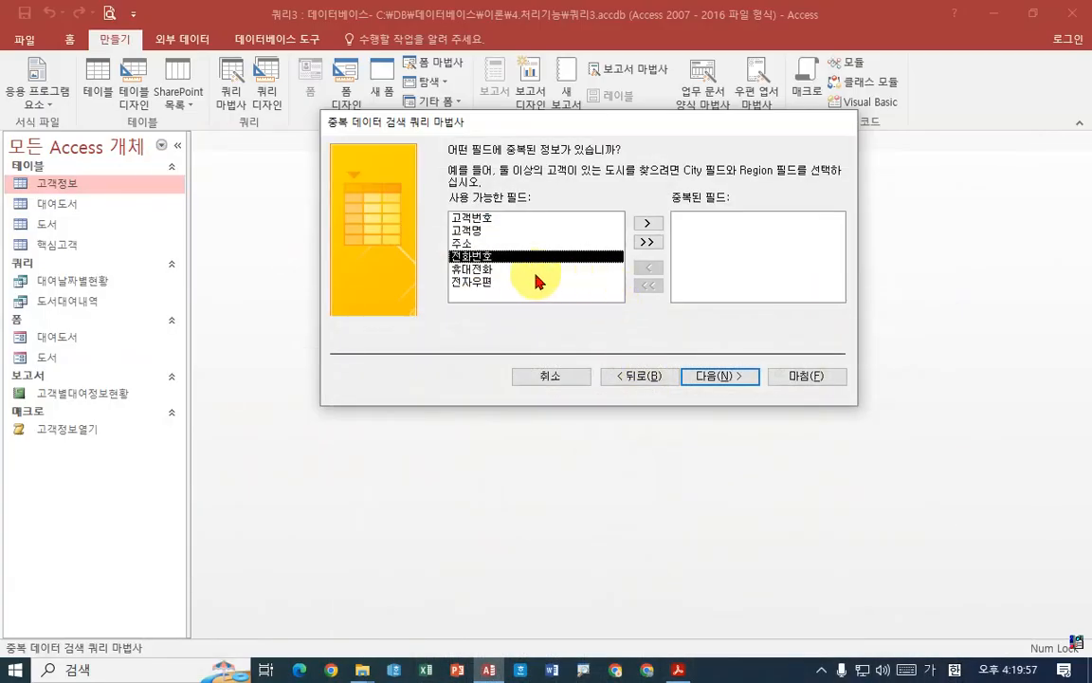
click(647, 222)
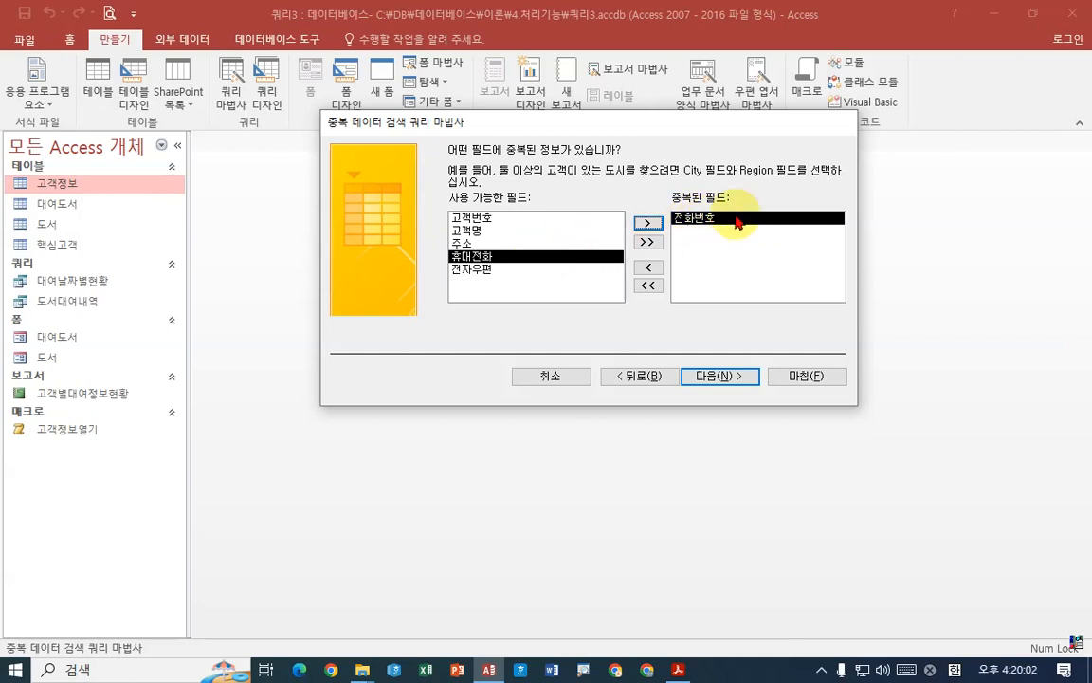
click(716, 376)
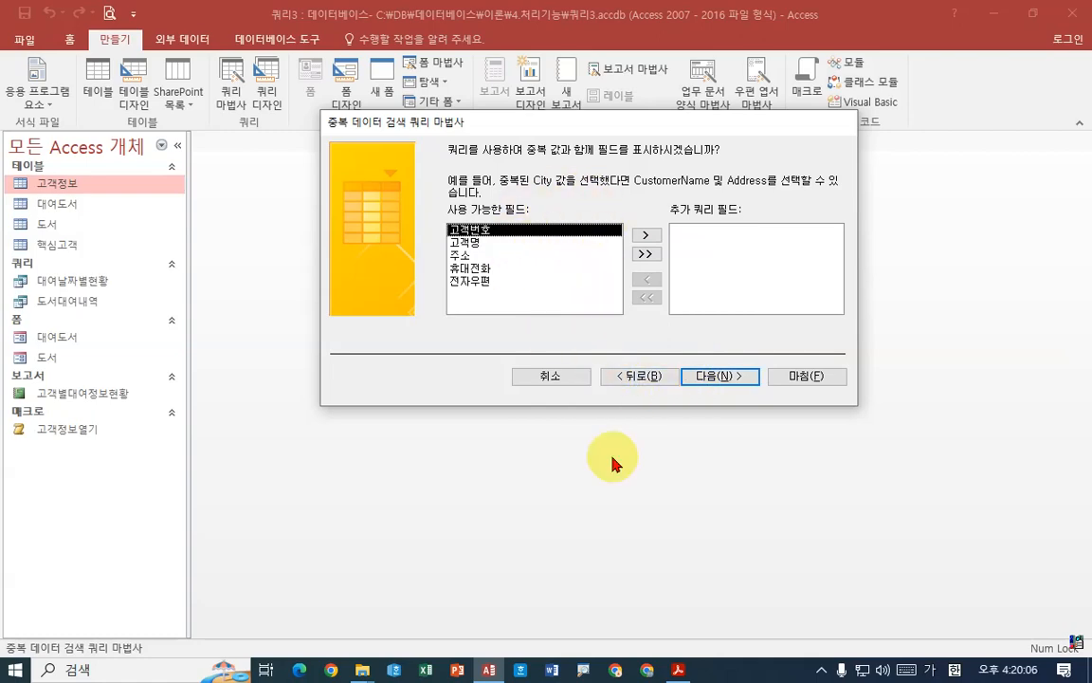
Add 고객번호, 고객명 and 전자우편 as additional query fields, following the sample table in the exercise PDF.
click(678, 669)
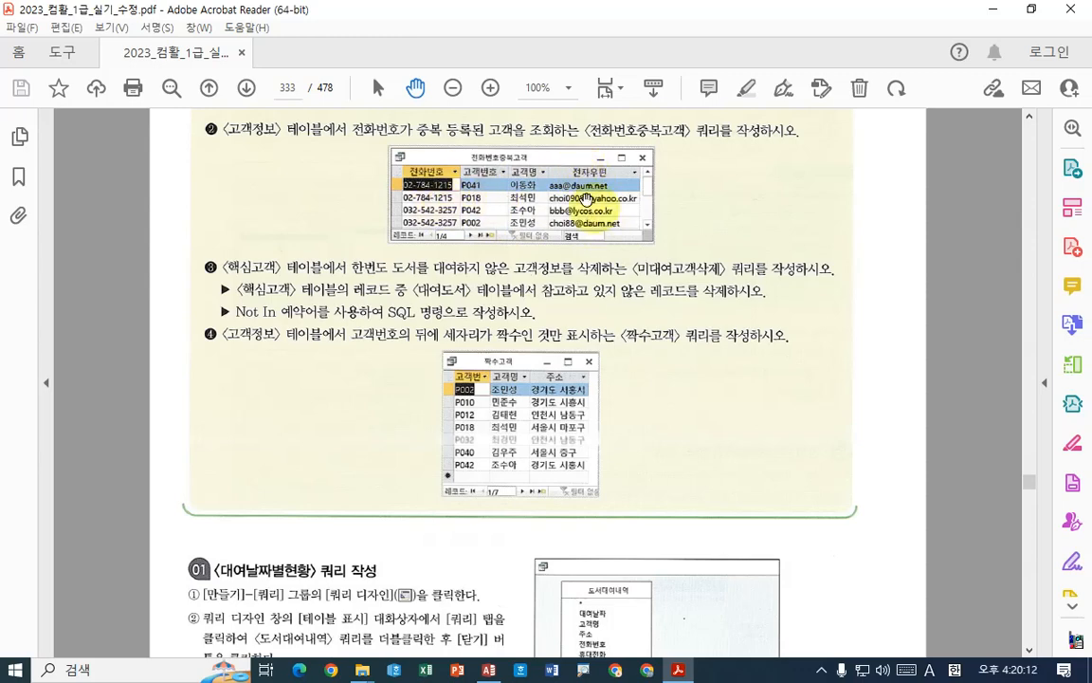
key(alt+Tab)
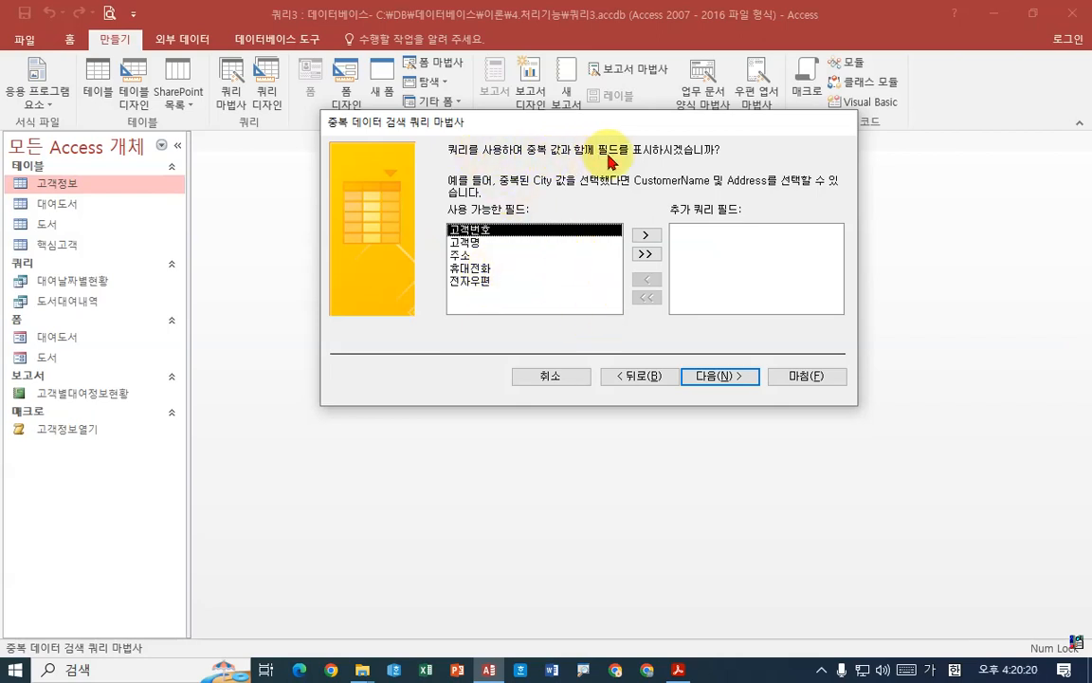
click(614, 377)
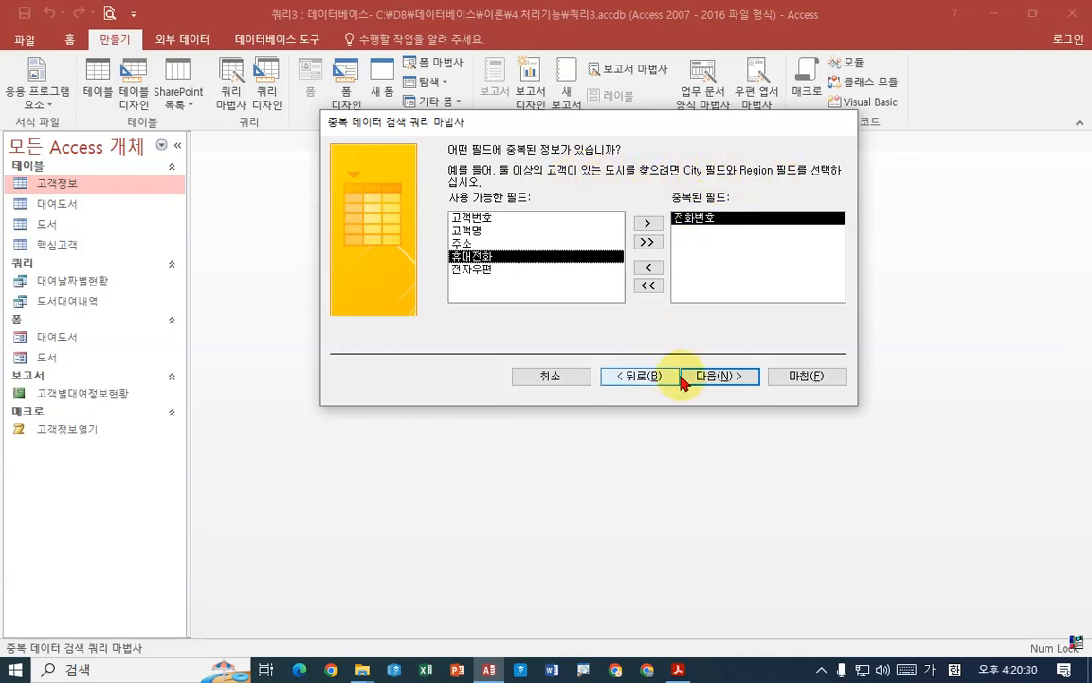
click(718, 376)
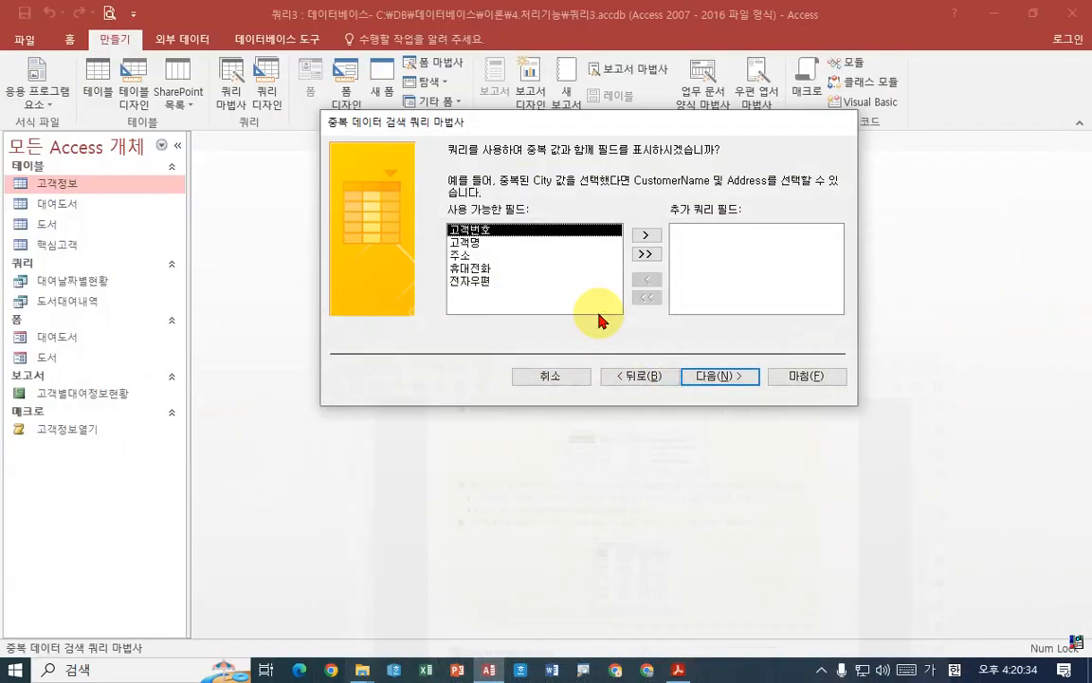
double_click(470, 230)
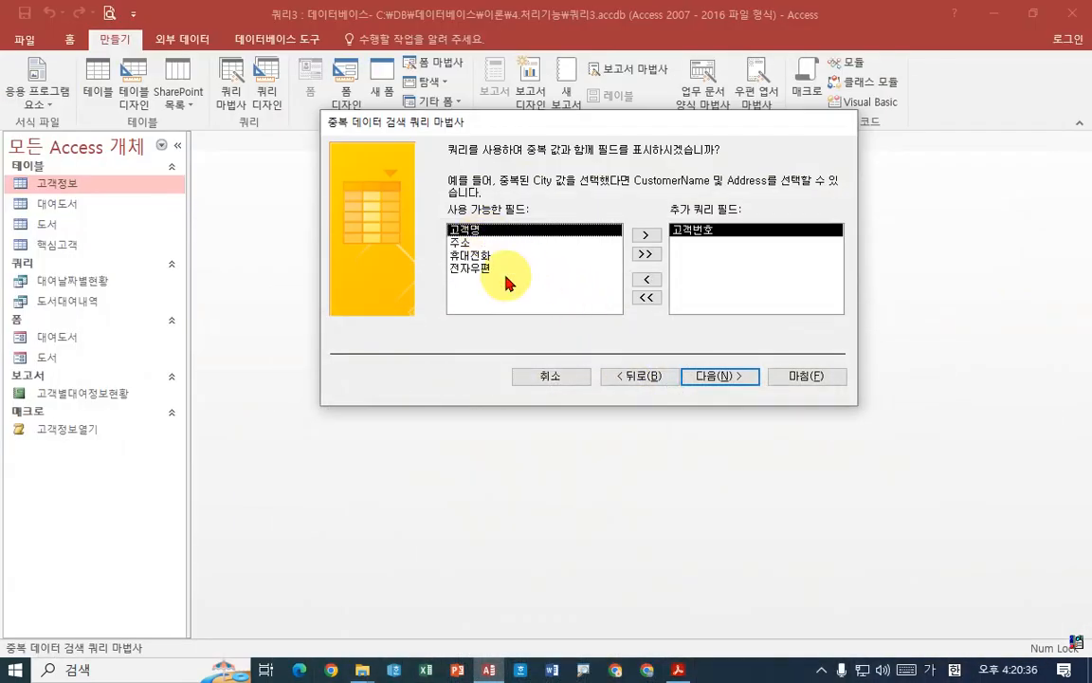
click(685, 673)
click(685, 672)
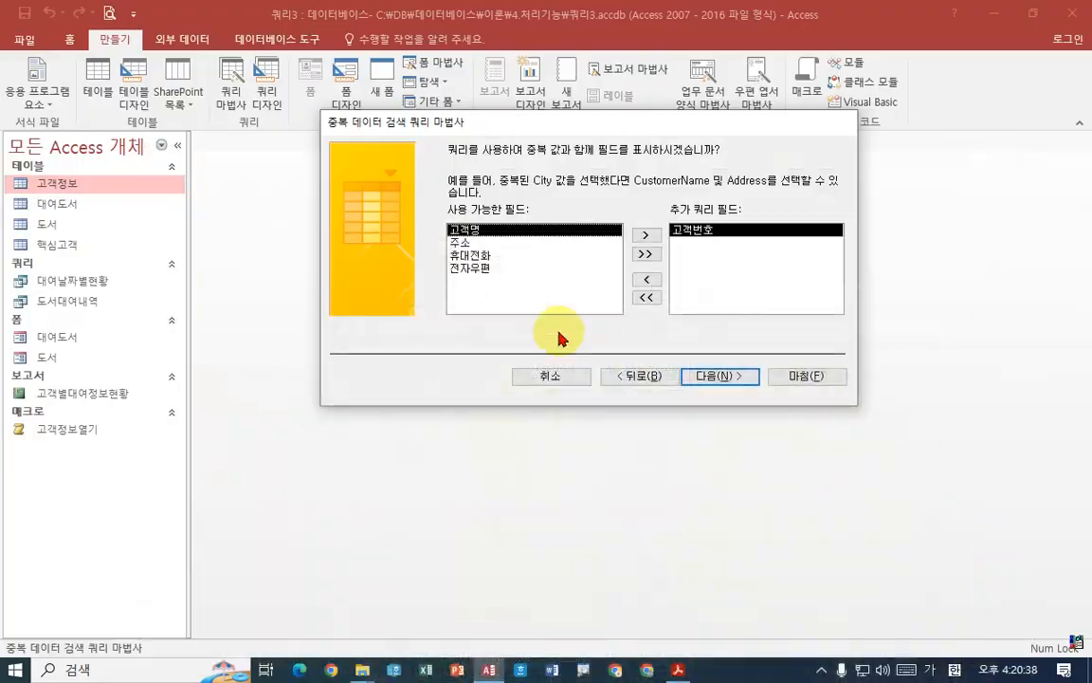
double_click(465, 231)
click(678, 669)
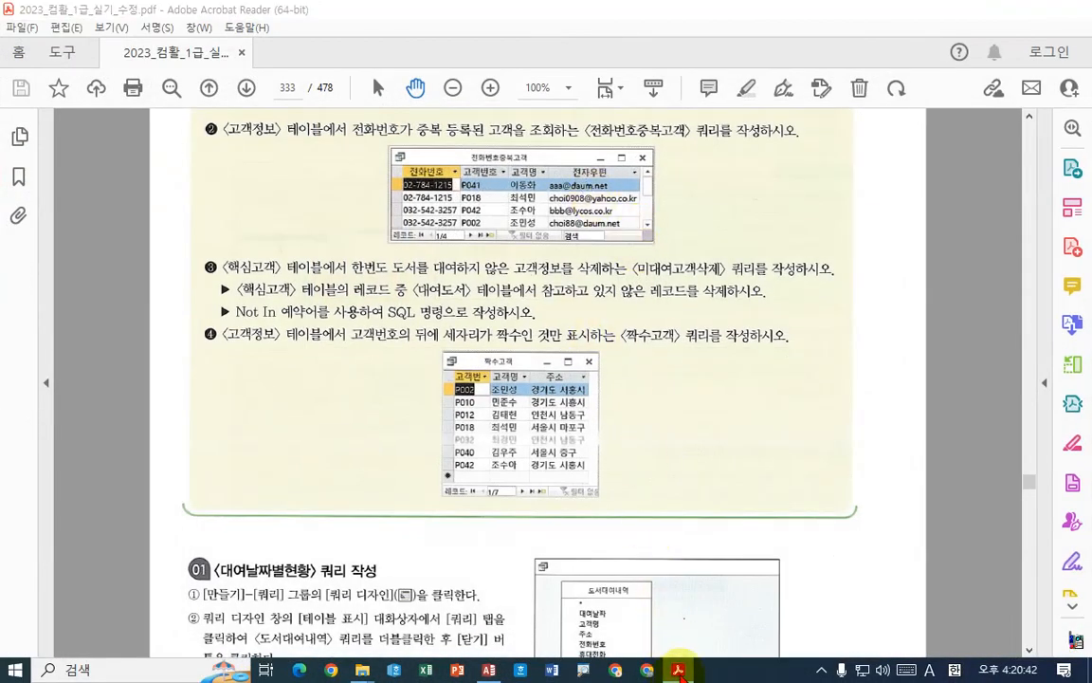
click(678, 669)
click(479, 256)
double_click(480, 256)
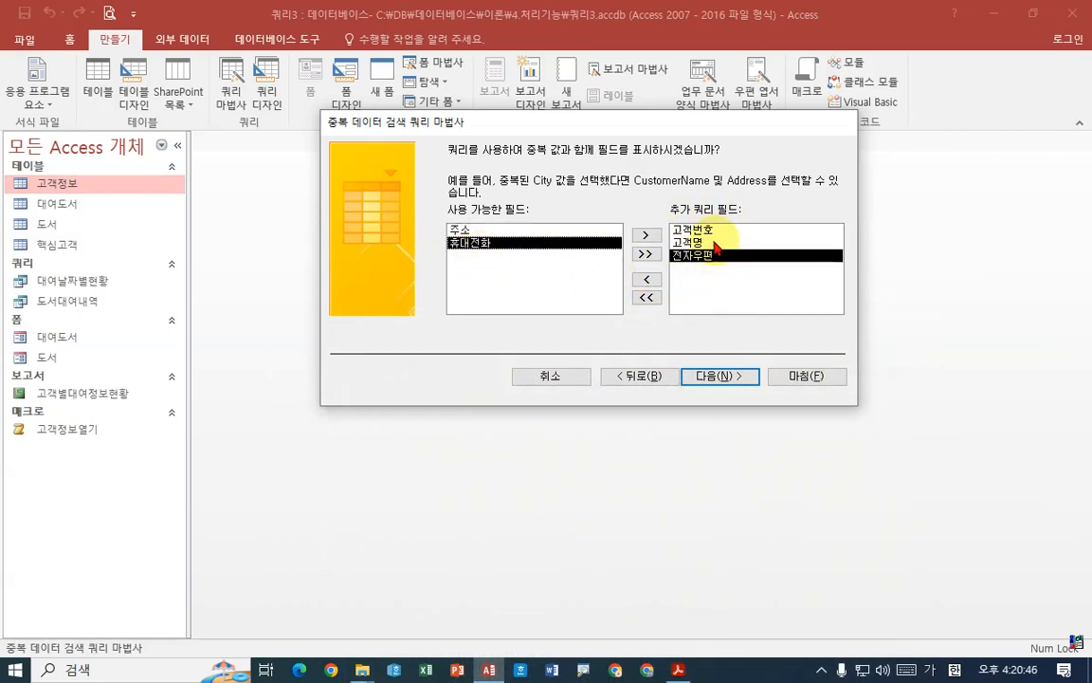
Name the duplicate-search query 전화번호중복고객 as given in the exercise PDF and finish the wizard to view its results.
click(714, 377)
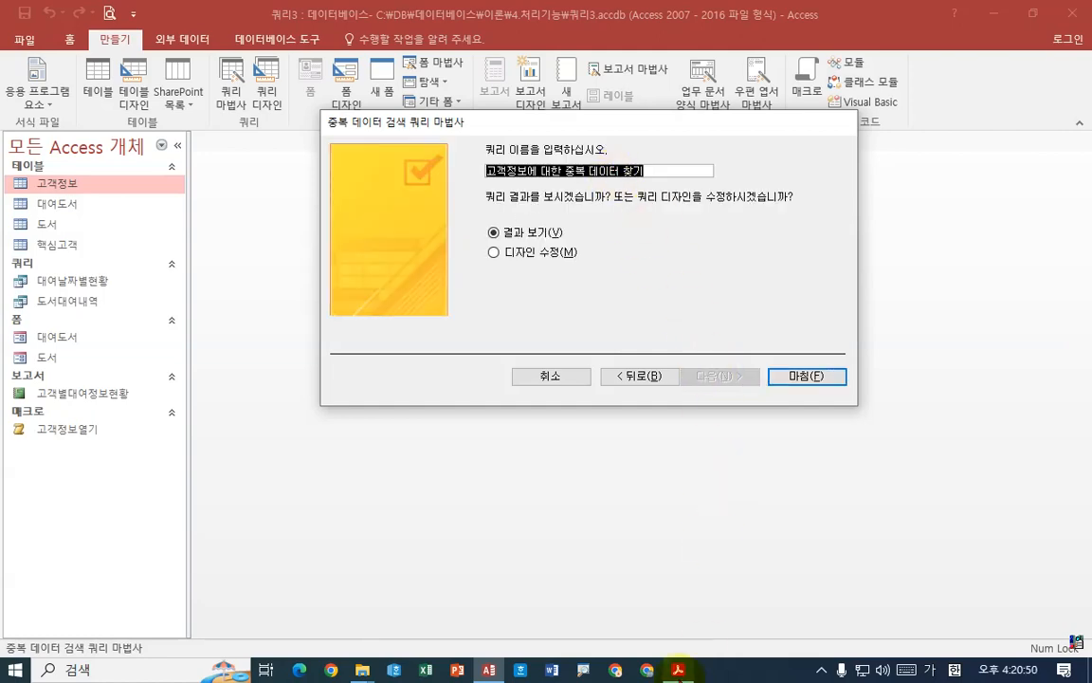
click(679, 669)
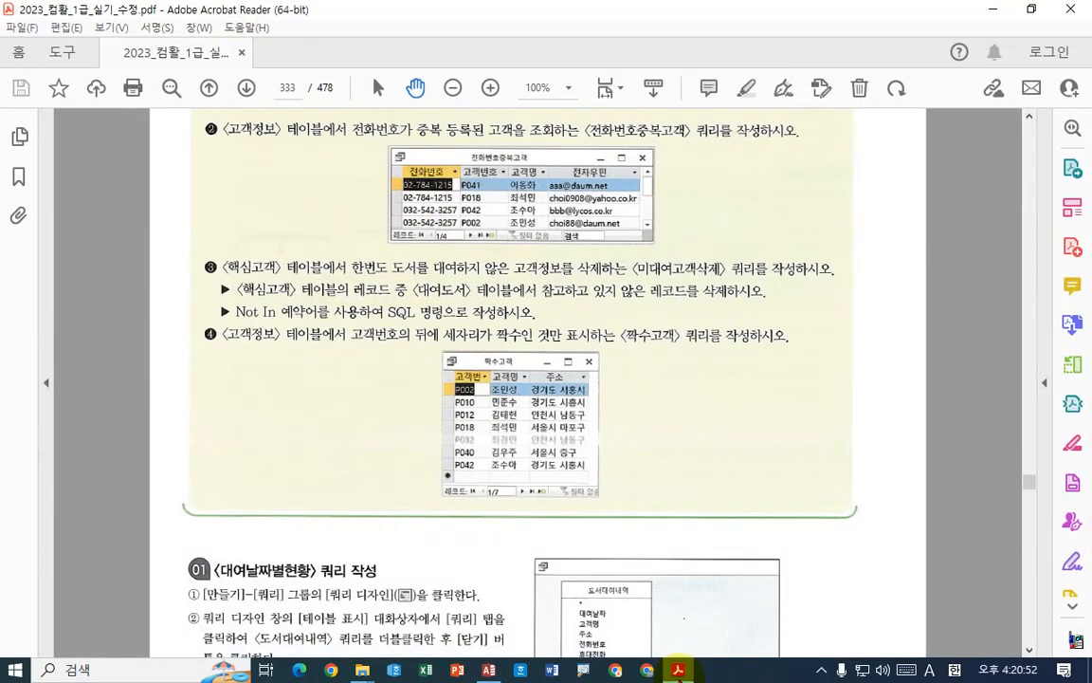
click(678, 671)
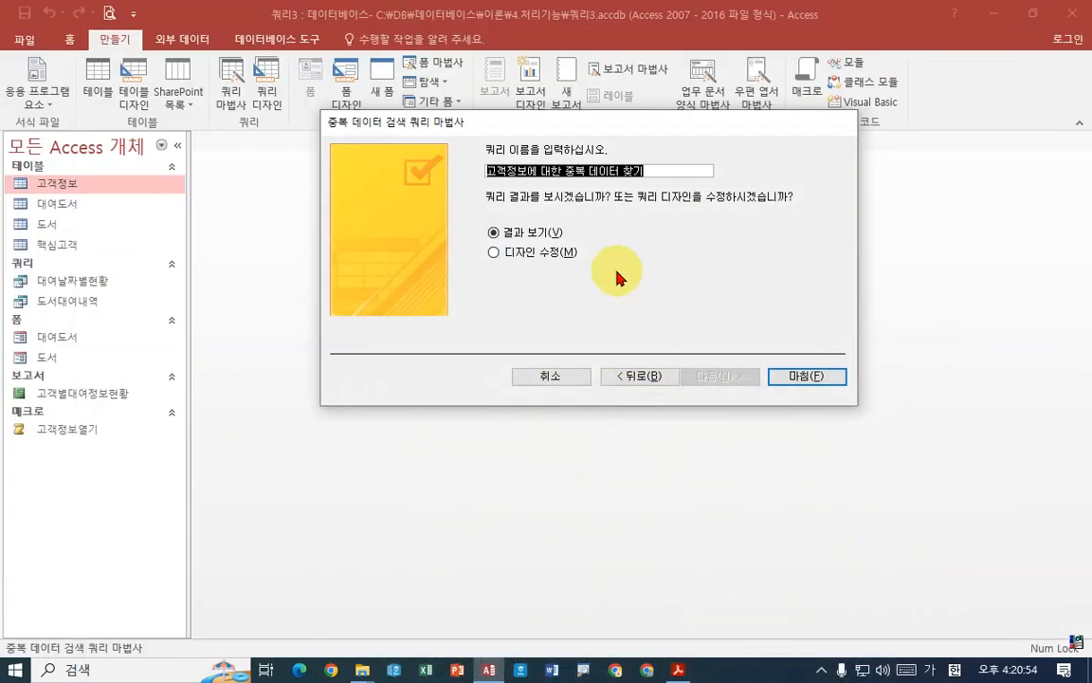
text(저화번호)
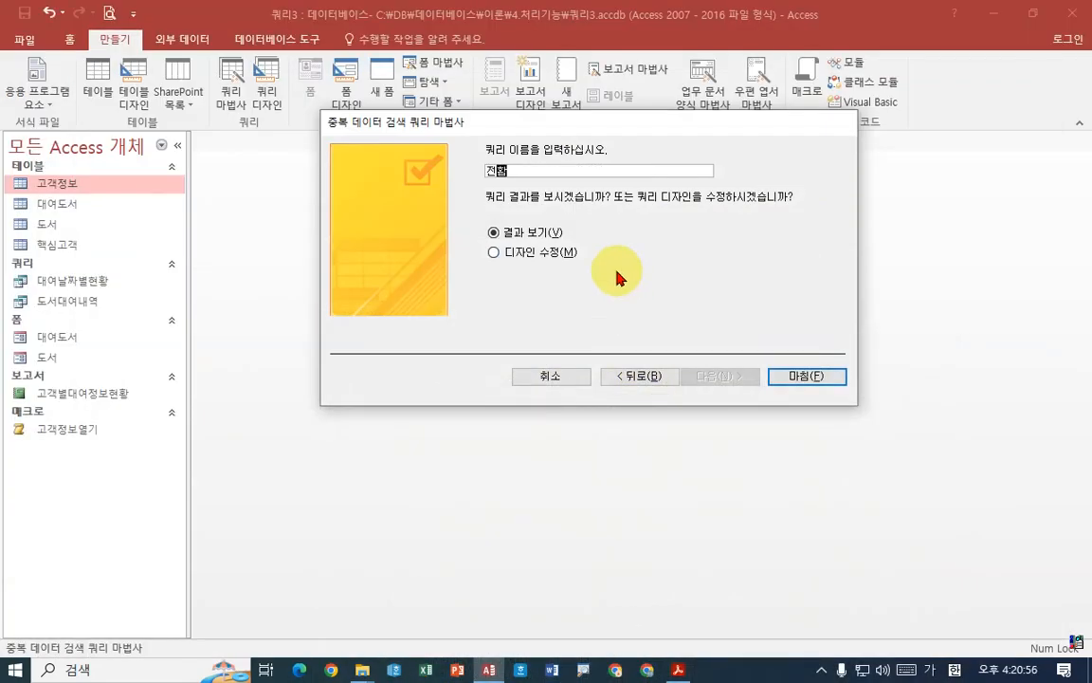
text(중복고객)
key(Return)
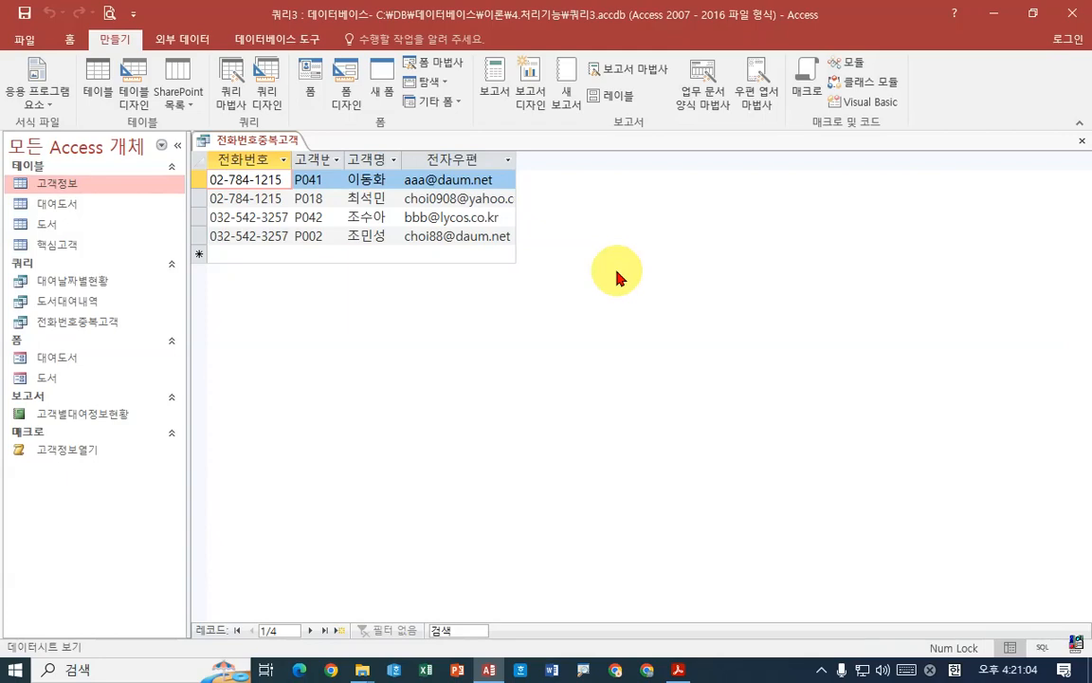
Compare the 전화번호중복고객 query results with the sample table in the exercise PDF.
click(678, 670)
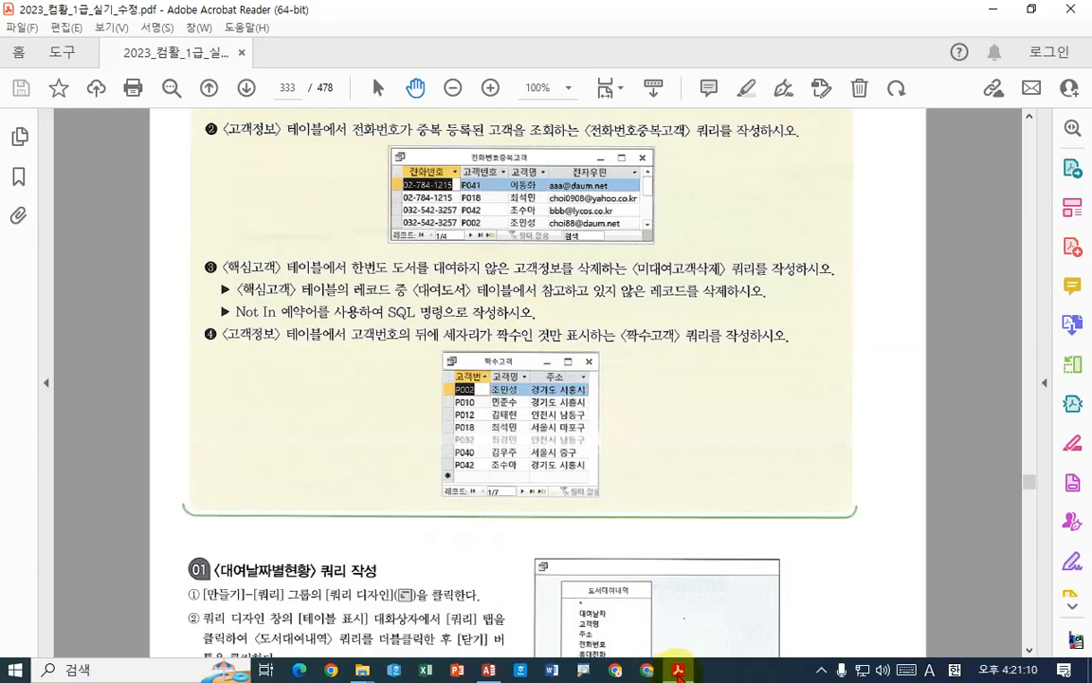
click(678, 671)
click(678, 669)
click(678, 671)
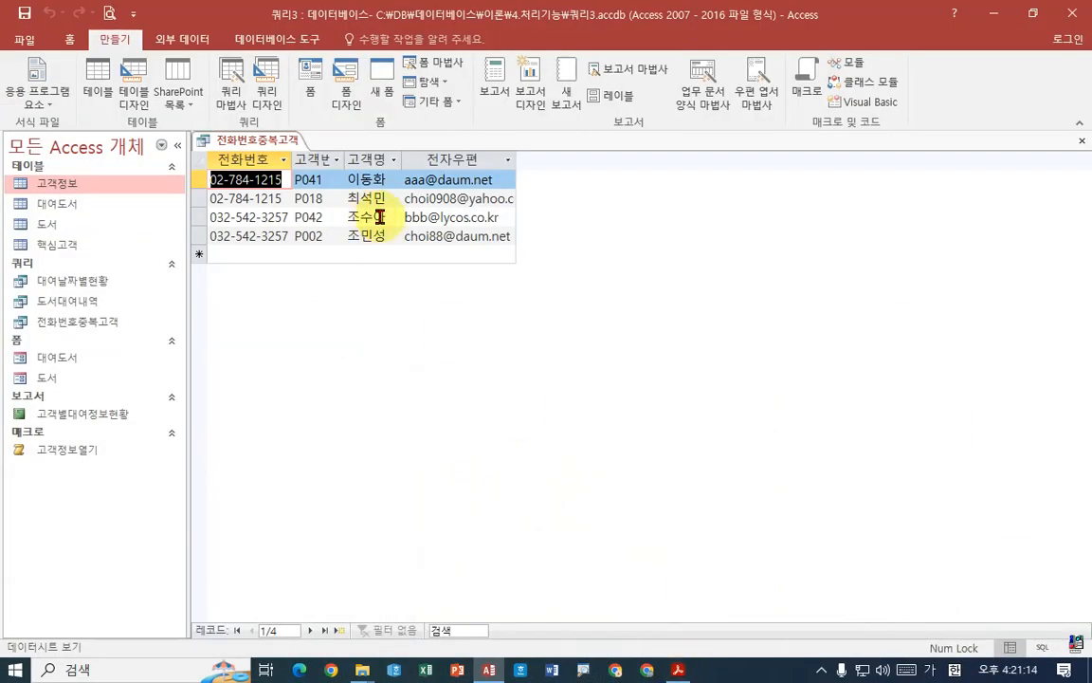
Show the 전화번호중복고객 query in design view, enlarging the 고객정보 field list and widening the 전화번호 column to reveal its full criterion.
click(287, 142)
right_click(287, 142)
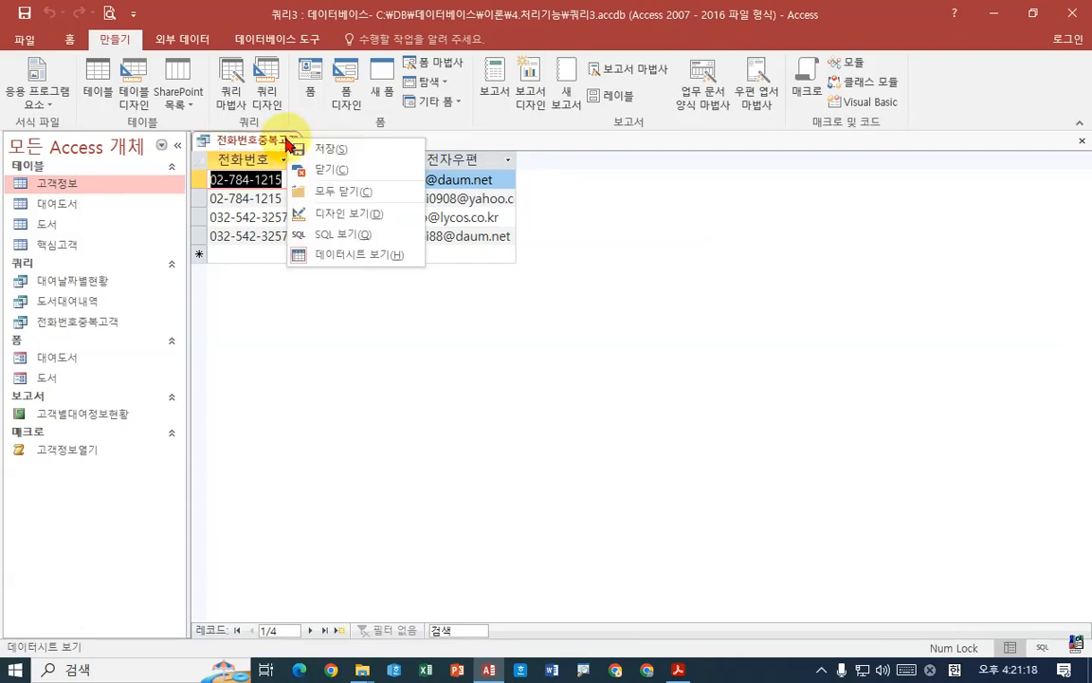
click(327, 214)
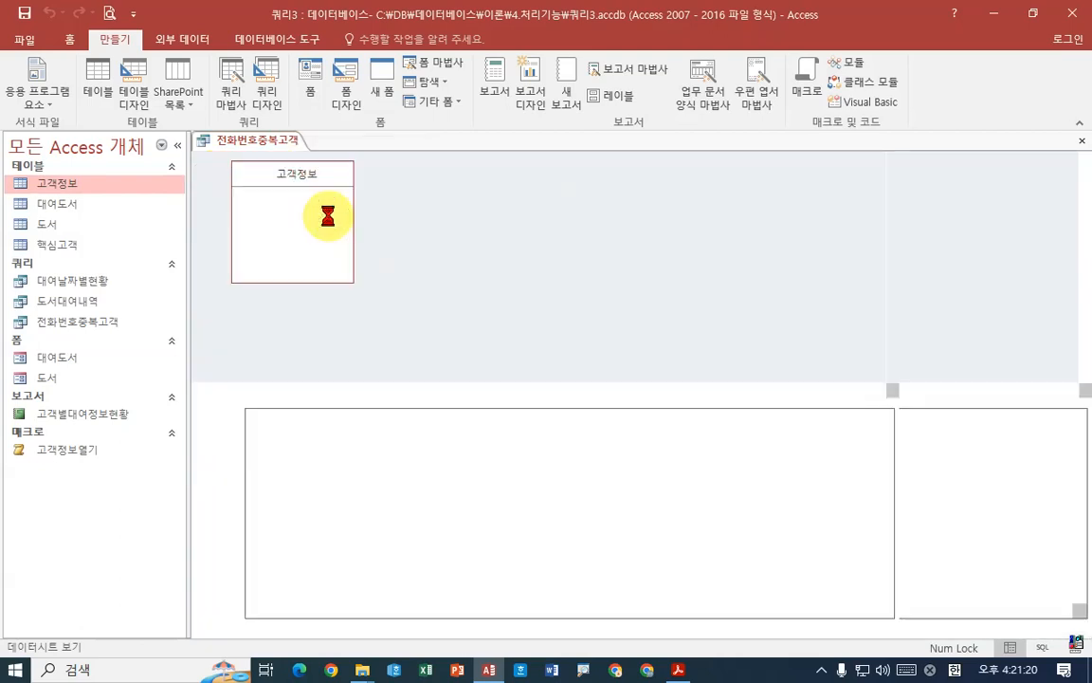
drag(332, 281, 332, 310)
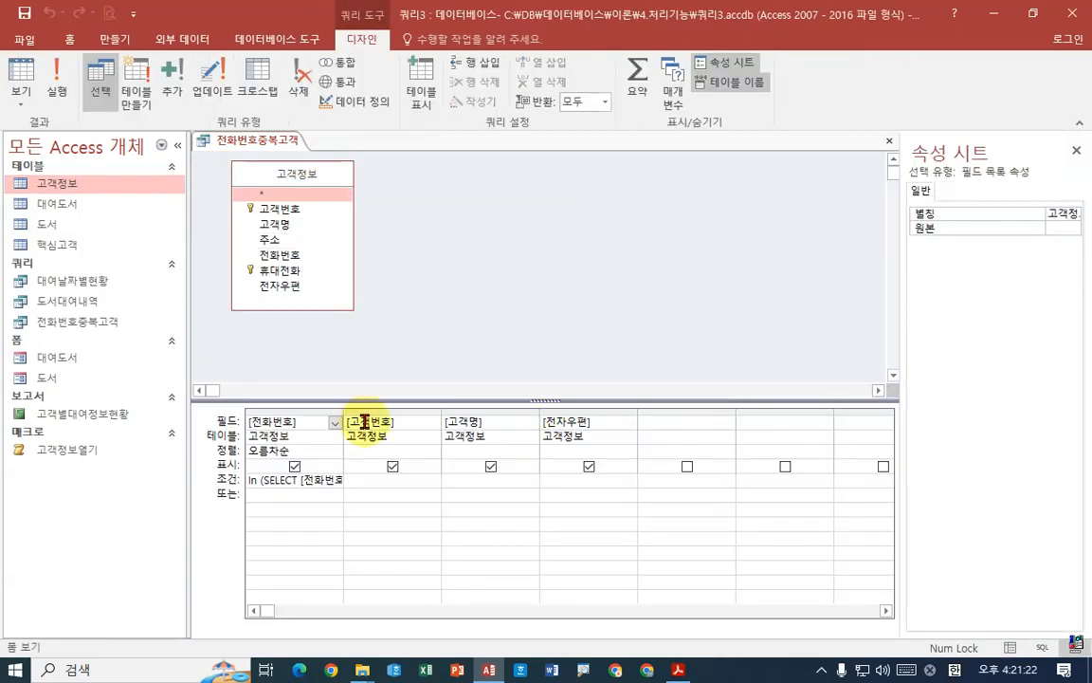
drag(344, 414, 690, 417)
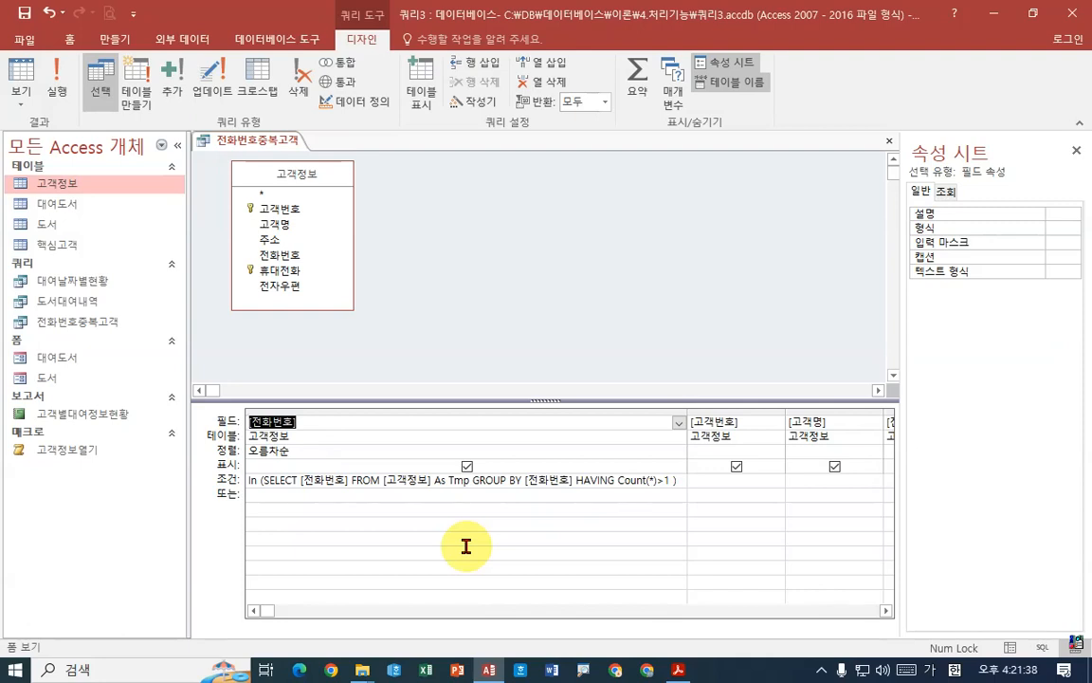
View the SQL statement of the 전화번호중복고객 query and return to design view.
click(21, 95)
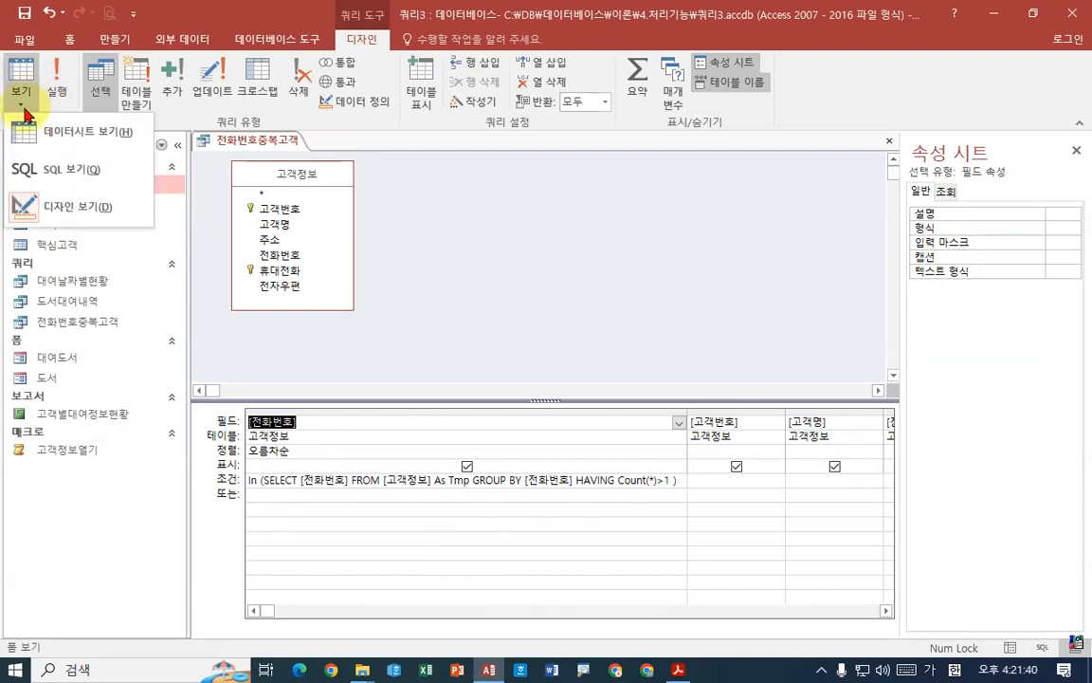
click(41, 177)
click(388, 258)
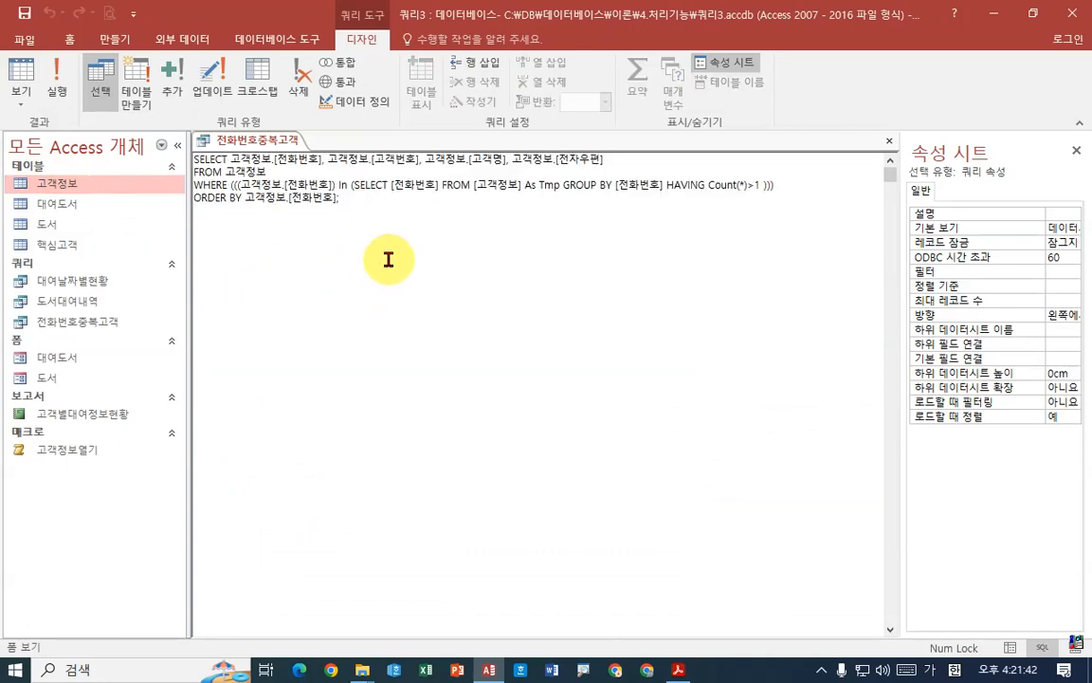
right_click(271, 142)
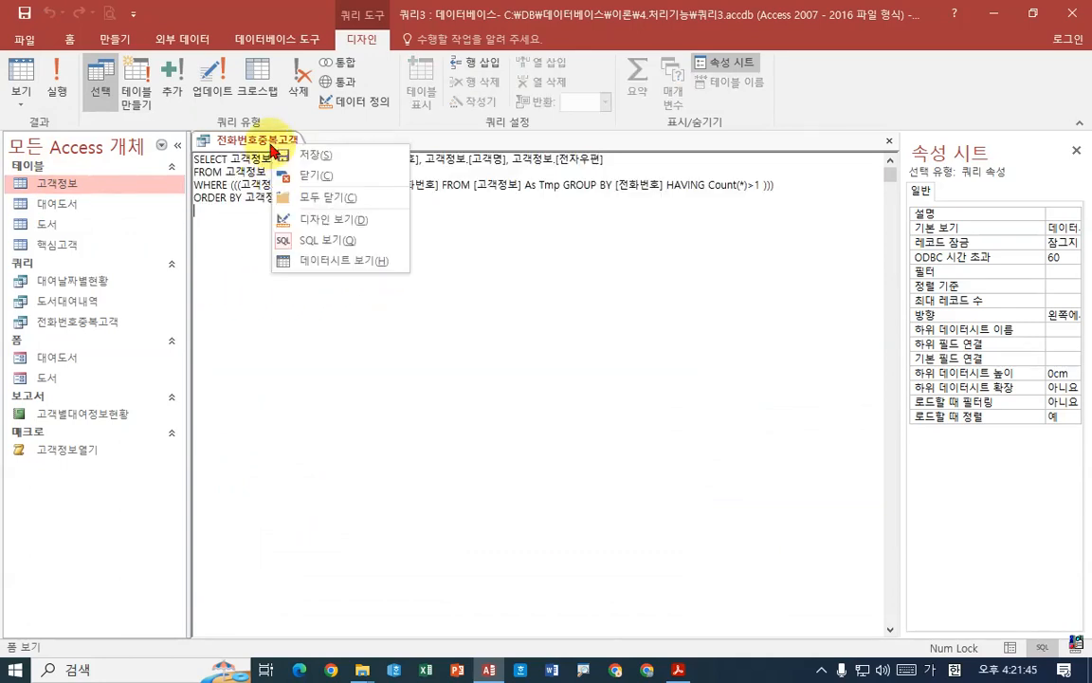
click(312, 222)
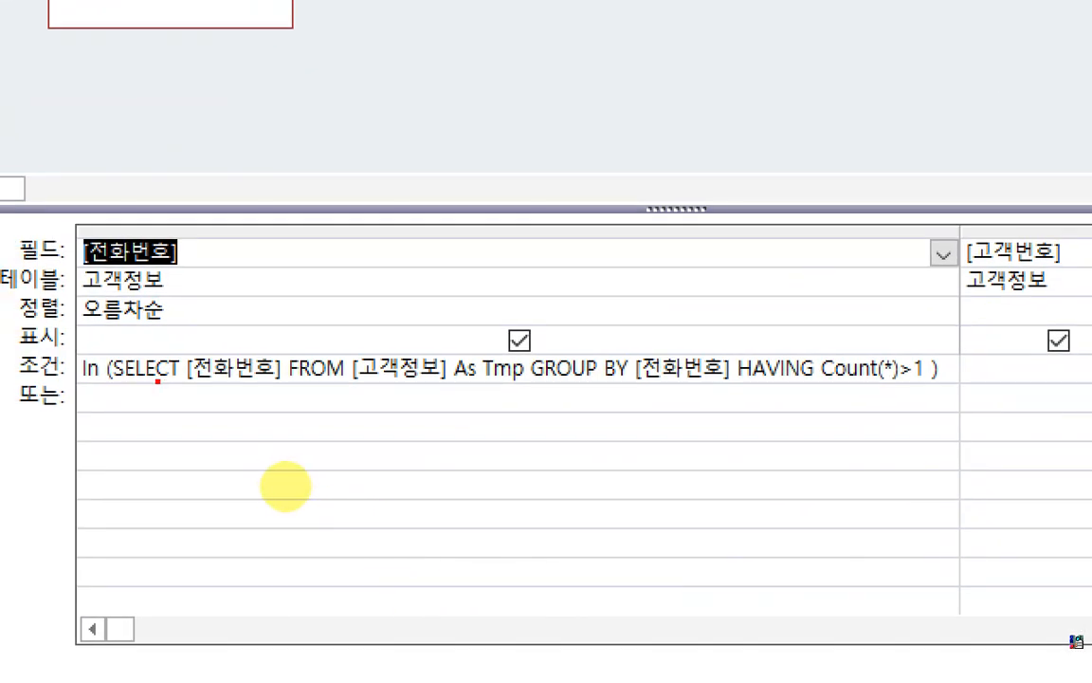
Examine the 전화번호 field's In subquery criterion, including GROUP BY and HAVING Count(*)>1, and close the query.
drag(137, 387, 160, 387)
drag(215, 332, 236, 319)
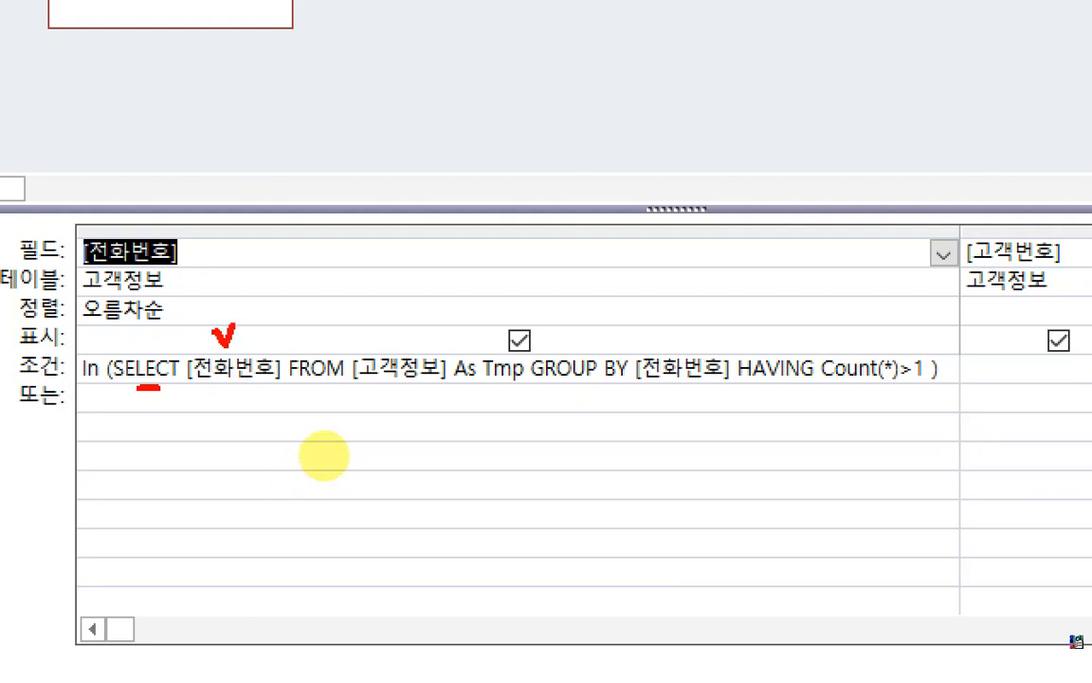
drag(400, 325, 433, 310)
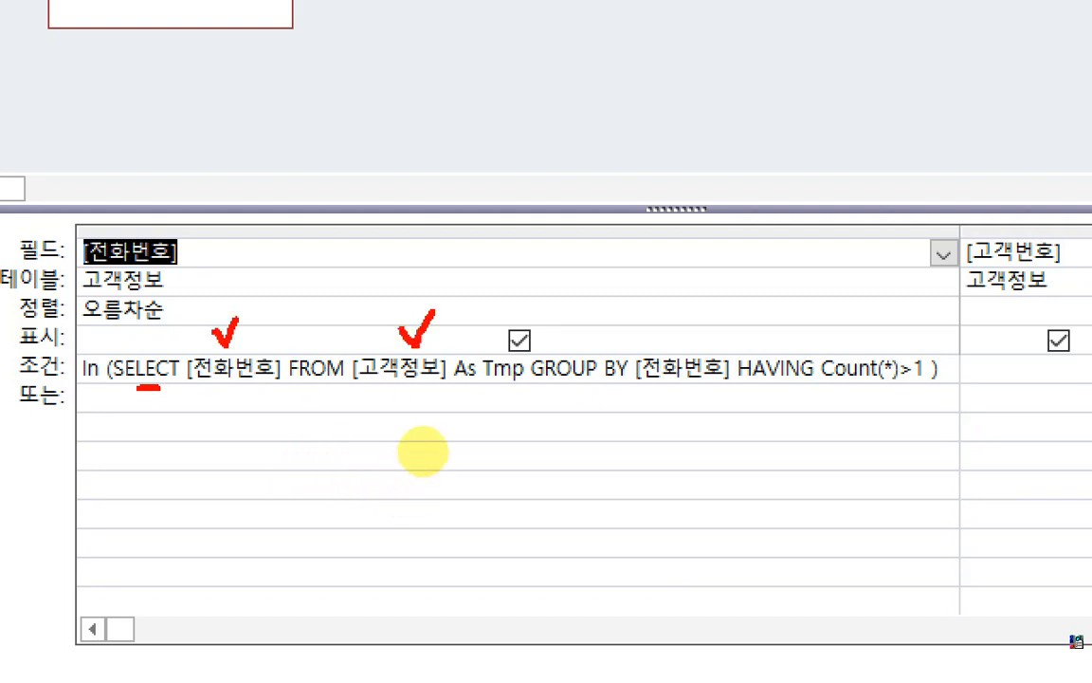
drag(493, 381, 573, 389)
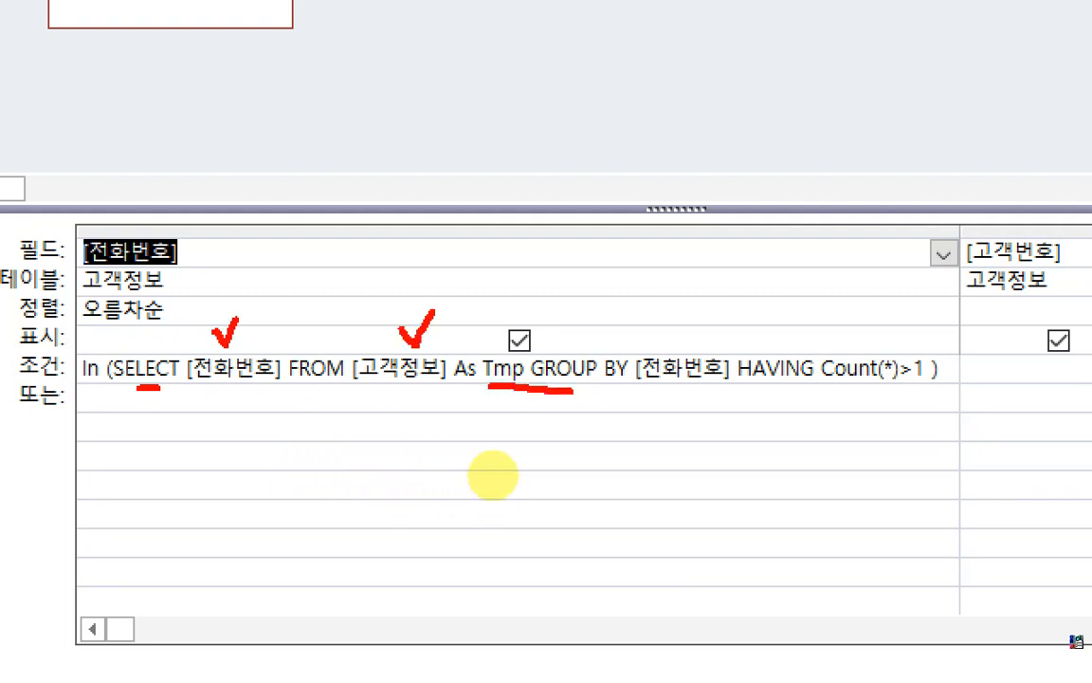
mouse_move(558, 313)
mouse_down()
mouse_move(581, 351)
mouse_move(597, 305)
mouse_up()
drag(649, 388, 719, 391)
drag(866, 397, 934, 395)
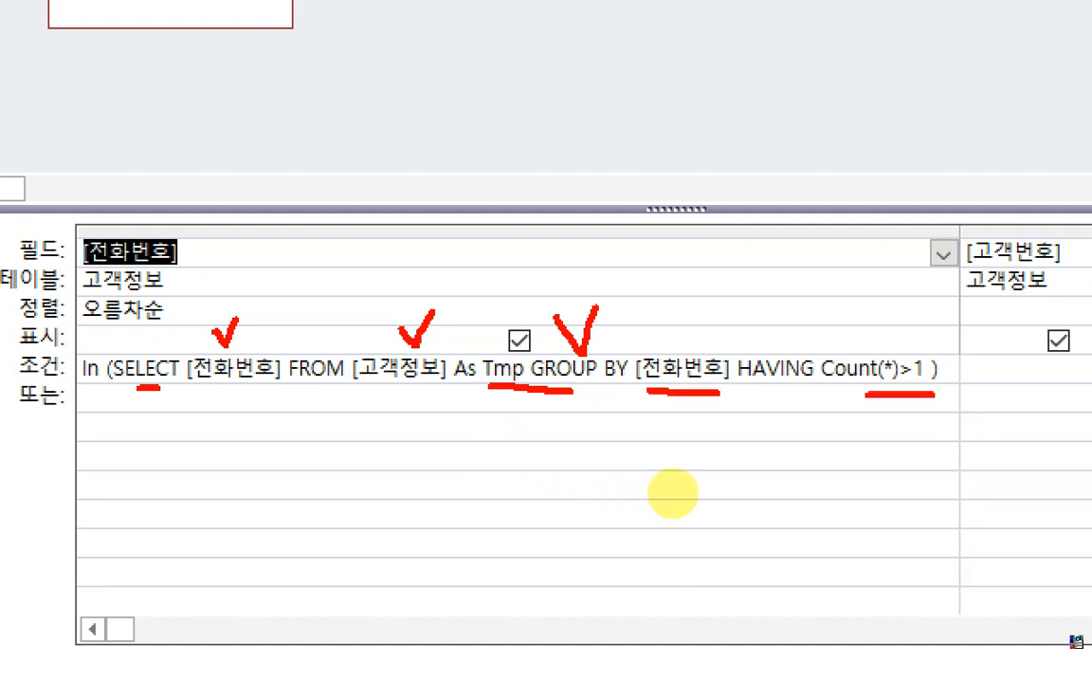
mouse_move(909, 318)
mouse_down()
mouse_move(841, 396)
mouse_move(918, 400)
mouse_up()
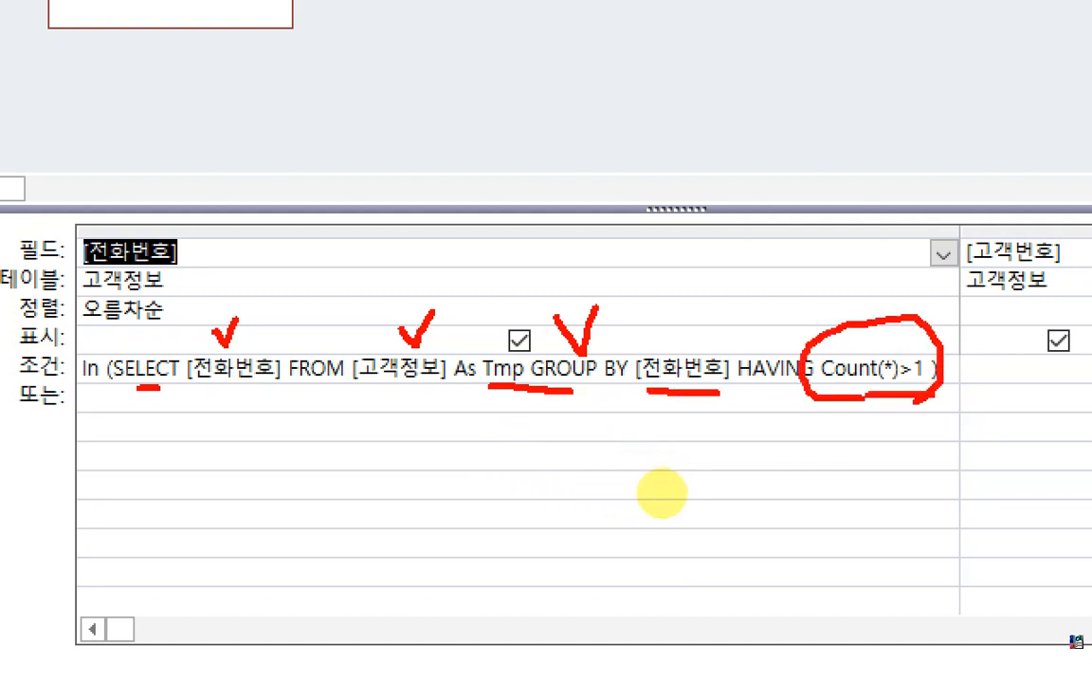
click(890, 456)
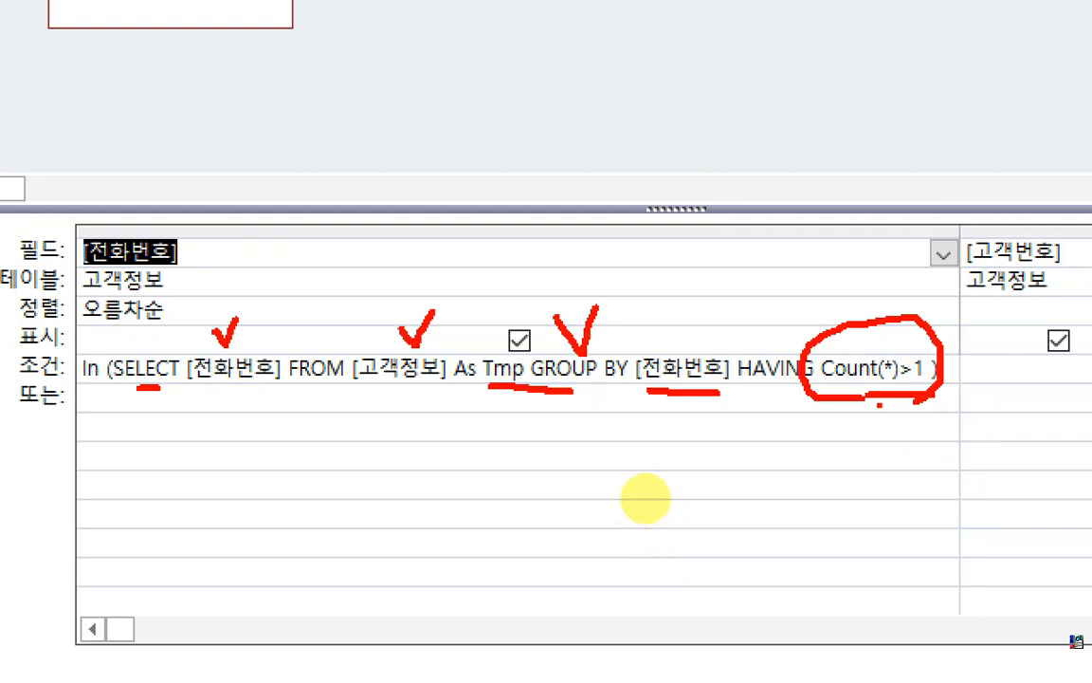
drag(898, 415, 895, 466)
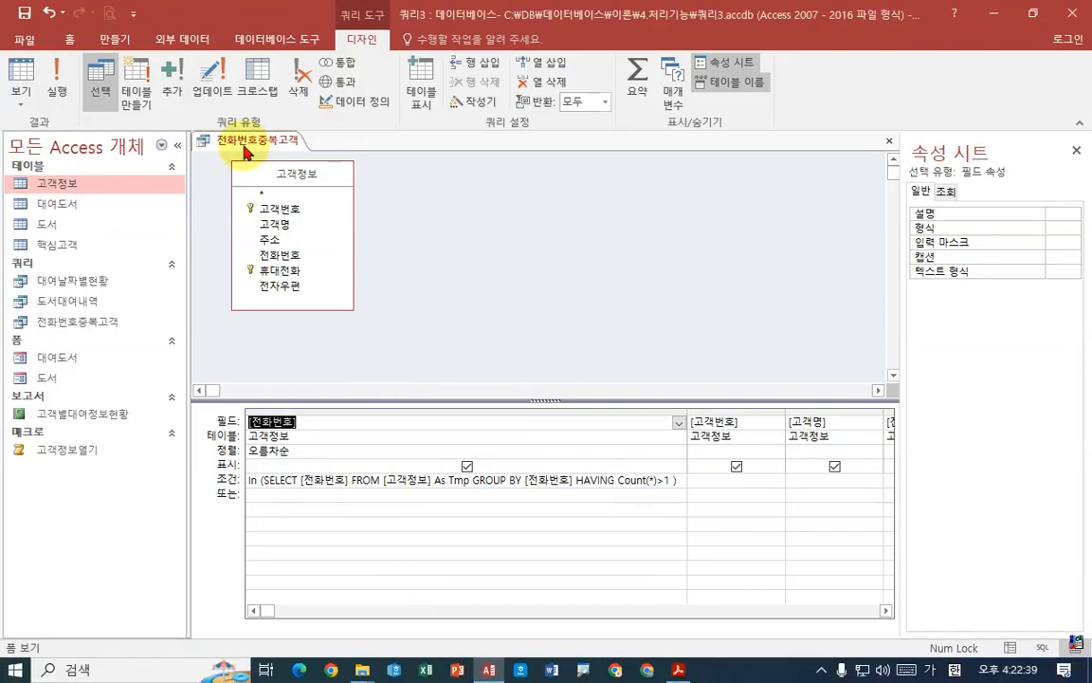
right_click(245, 152)
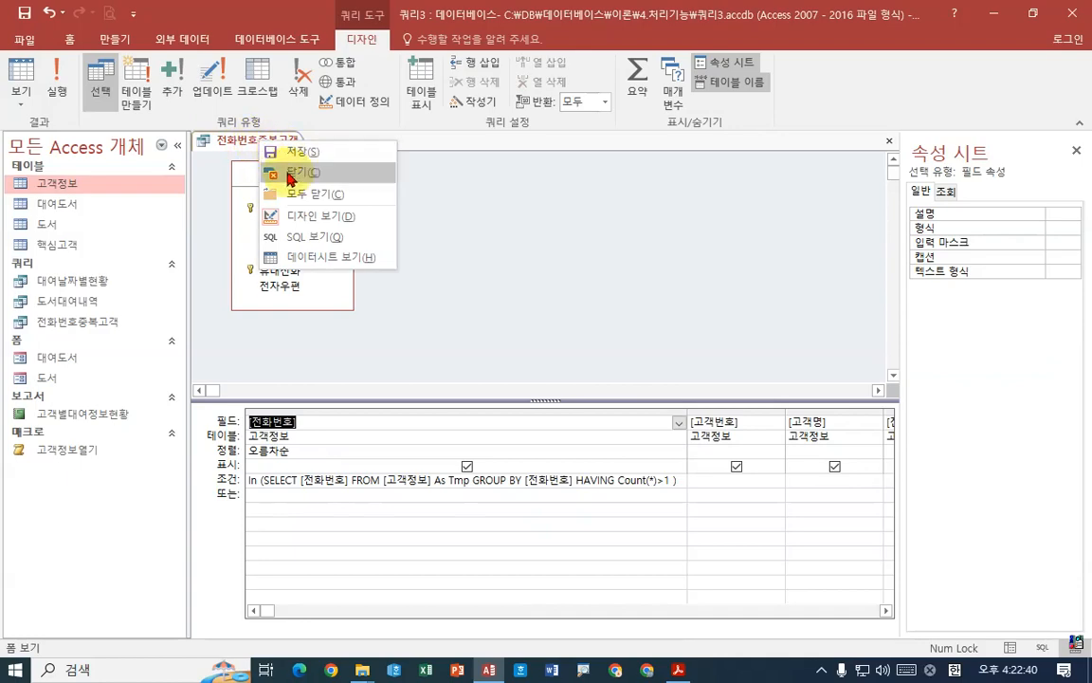
click(288, 171)
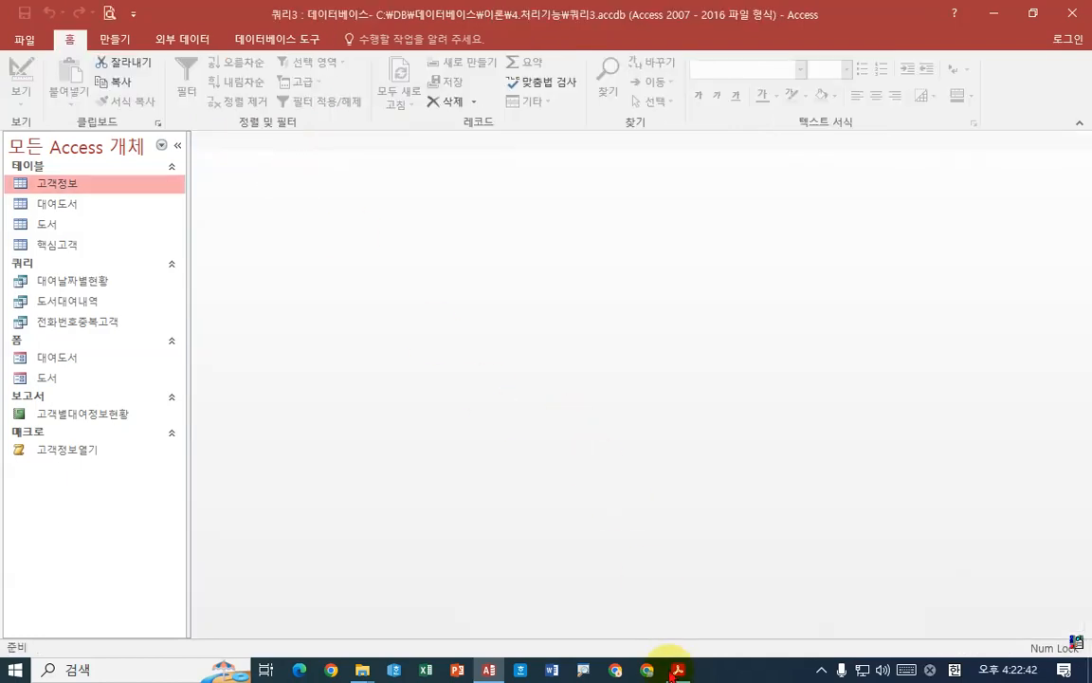
Read the exercise PDF's requirements for the 미대여고객삭제 delete query on the 핵심고객 table and return to the database.
click(680, 668)
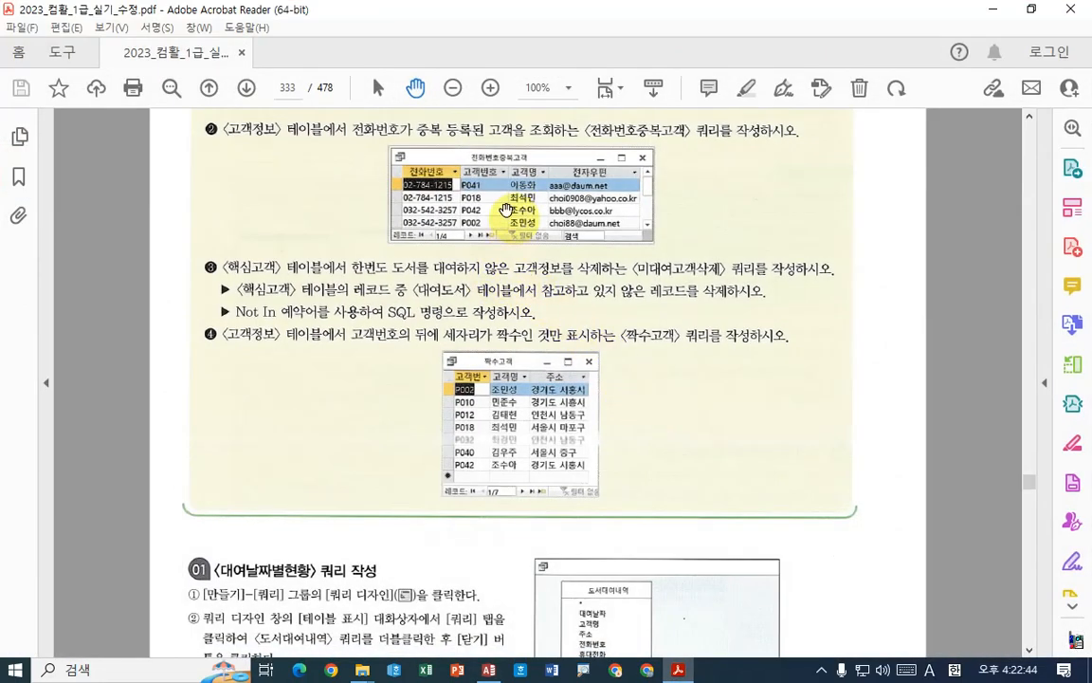
scroll(541, 204, down, 2)
scroll(560, 266, down, 2)
scroll(583, 294, up, 1)
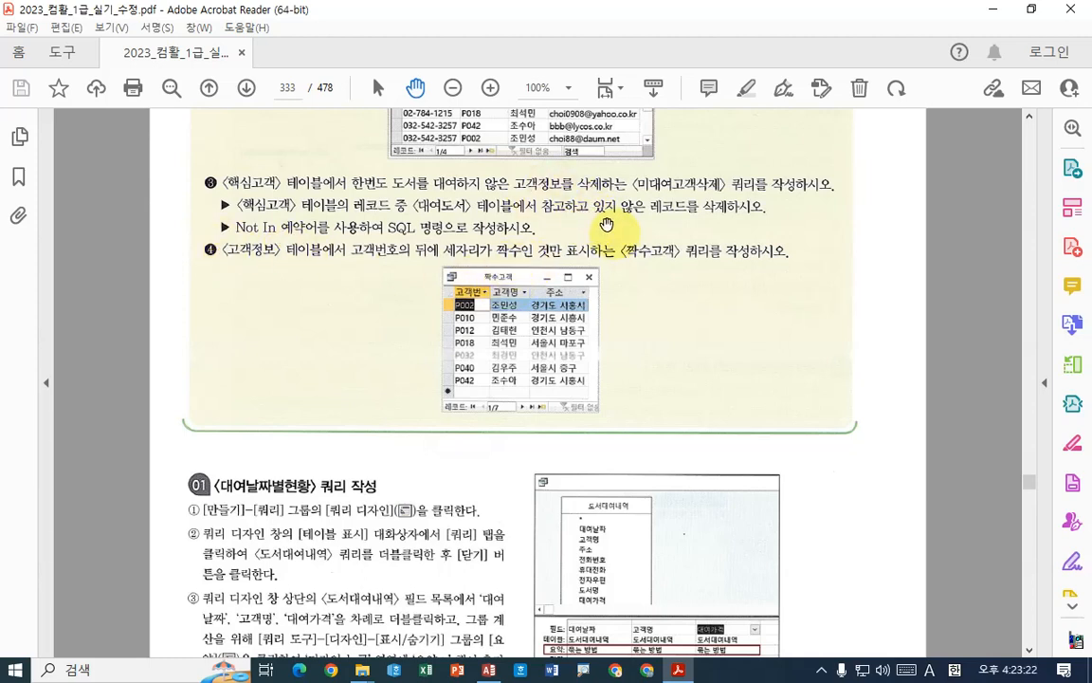
click(678, 670)
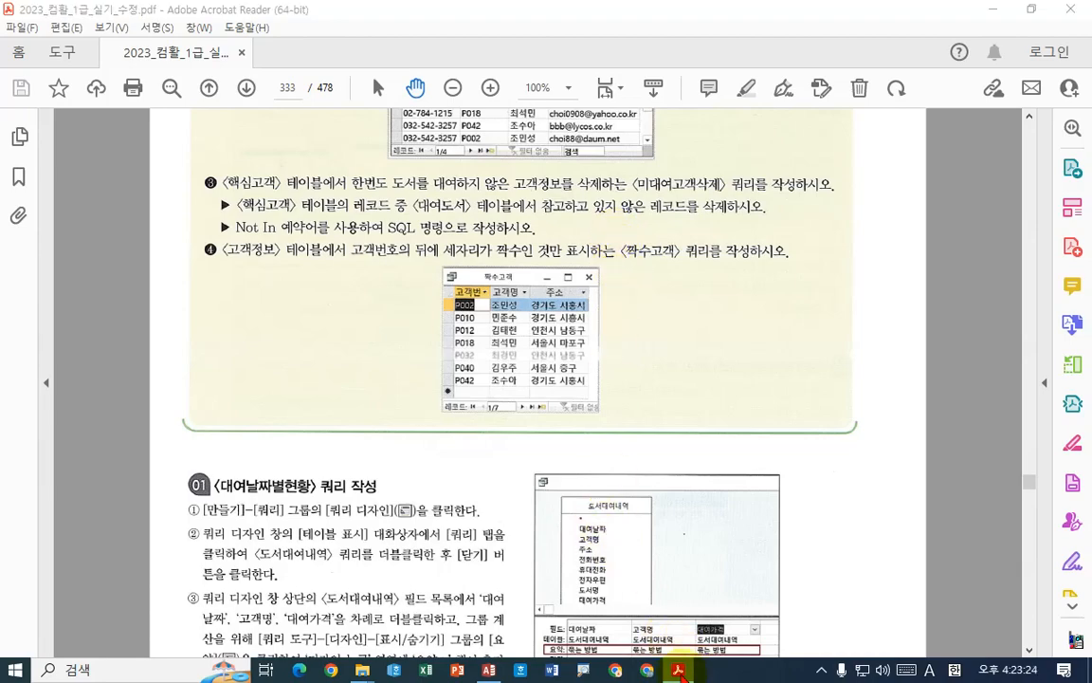
click(680, 671)
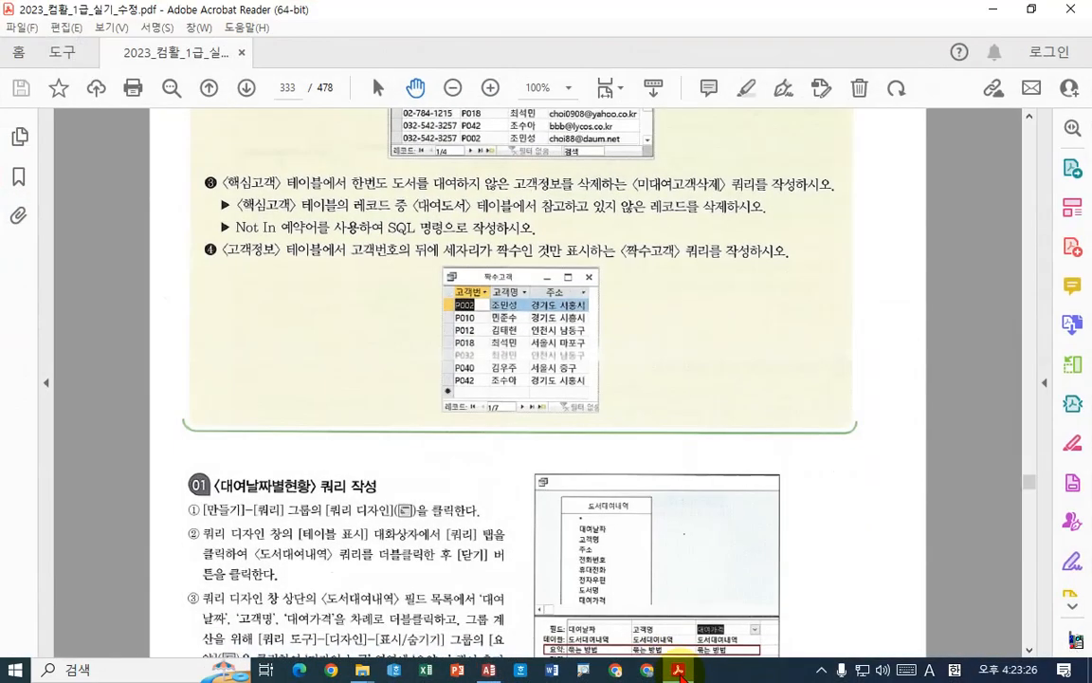
click(680, 671)
click(112, 42)
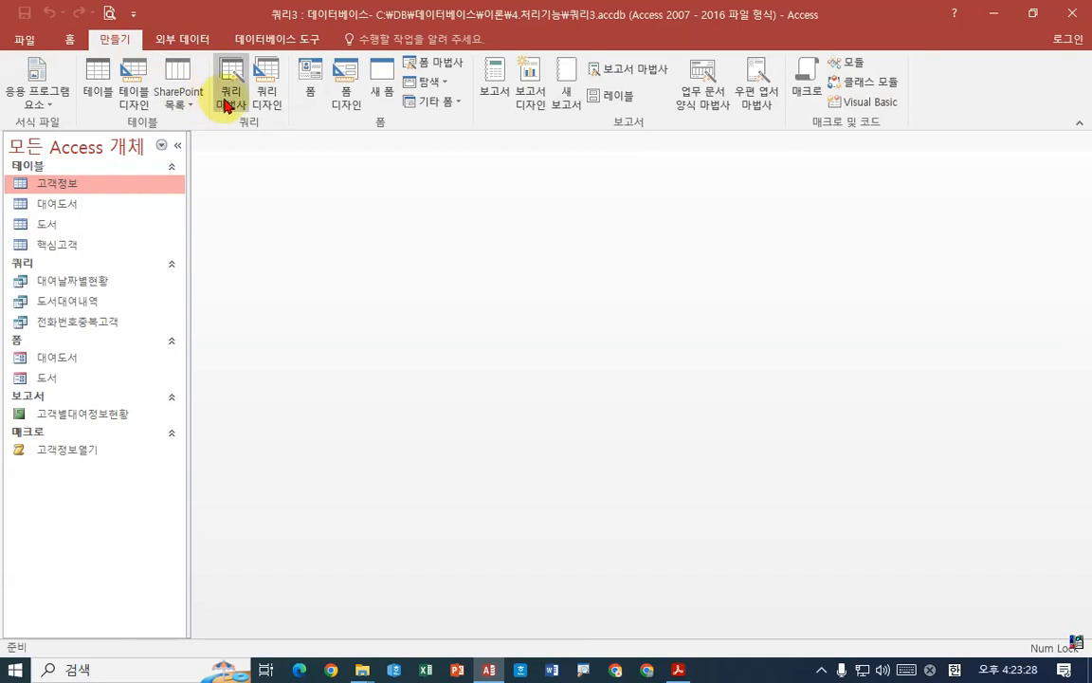
click(232, 90)
click(617, 233)
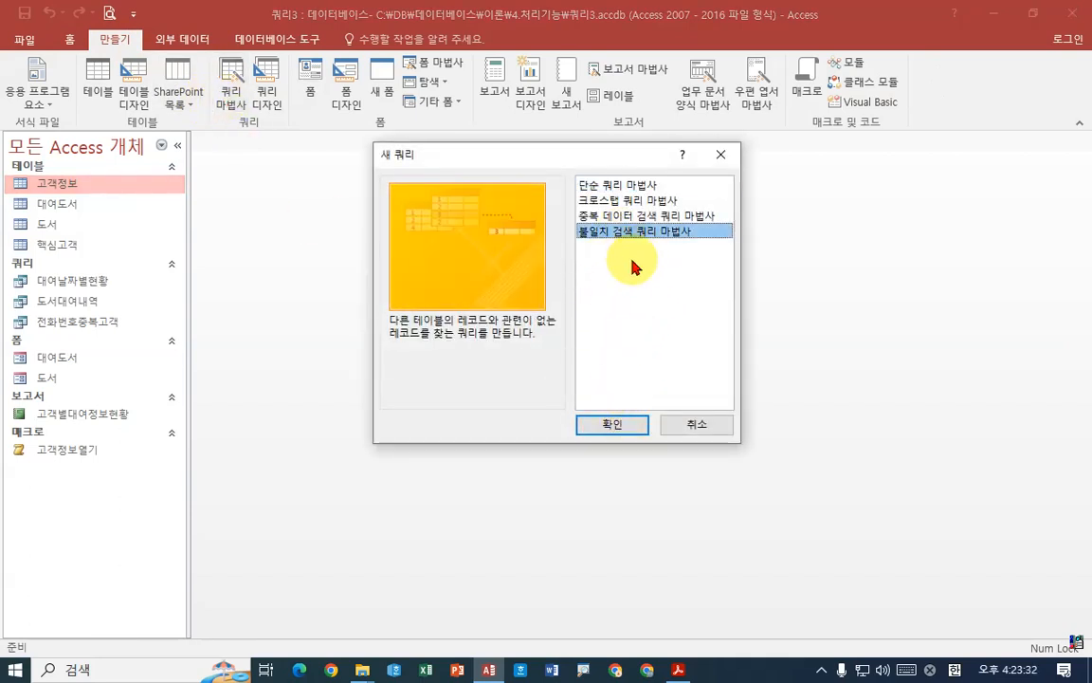
mouse_move(644, 301)
mouse_down()
mouse_move(649, 261)
mouse_move(681, 256)
mouse_up()
mouse_move(582, 283)
mouse_down()
mouse_move(582, 303)
mouse_move(591, 302)
mouse_up()
mouse_move(681, 275)
mouse_down()
mouse_move(704, 294)
mouse_move(727, 291)
mouse_up()
drag(736, 255, 739, 295)
drag(578, 312, 807, 311)
drag(802, 264, 777, 302)
drag(778, 269, 805, 306)
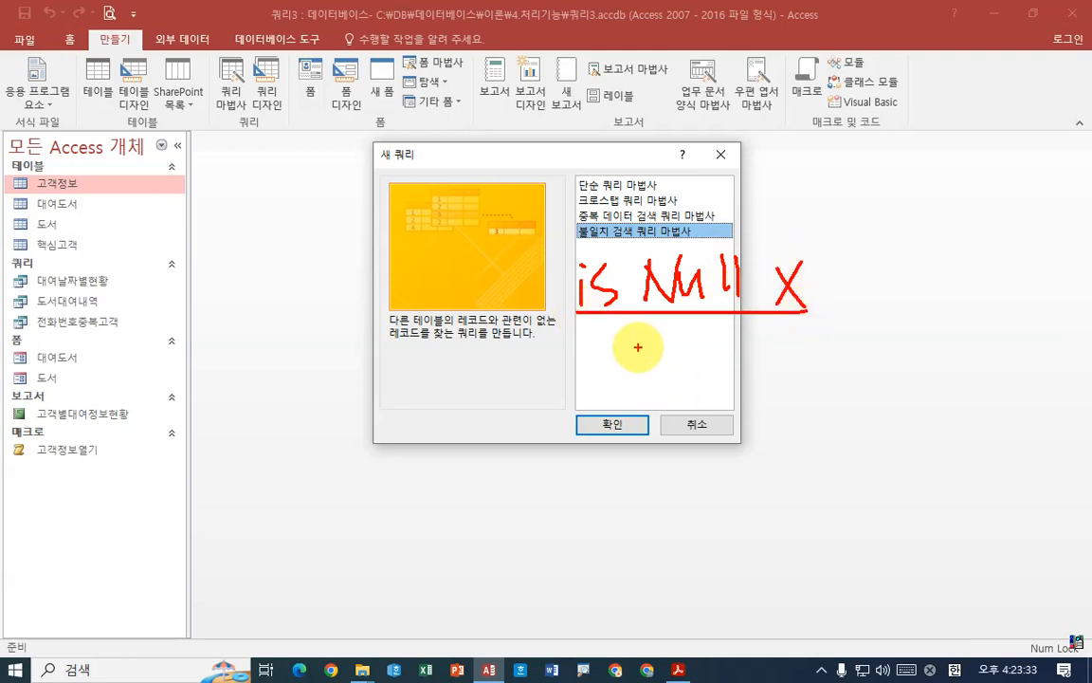
mouse_move(629, 352)
mouse_down()
mouse_move(680, 323)
mouse_move(702, 374)
mouse_move(776, 346)
mouse_move(736, 380)
mouse_up()
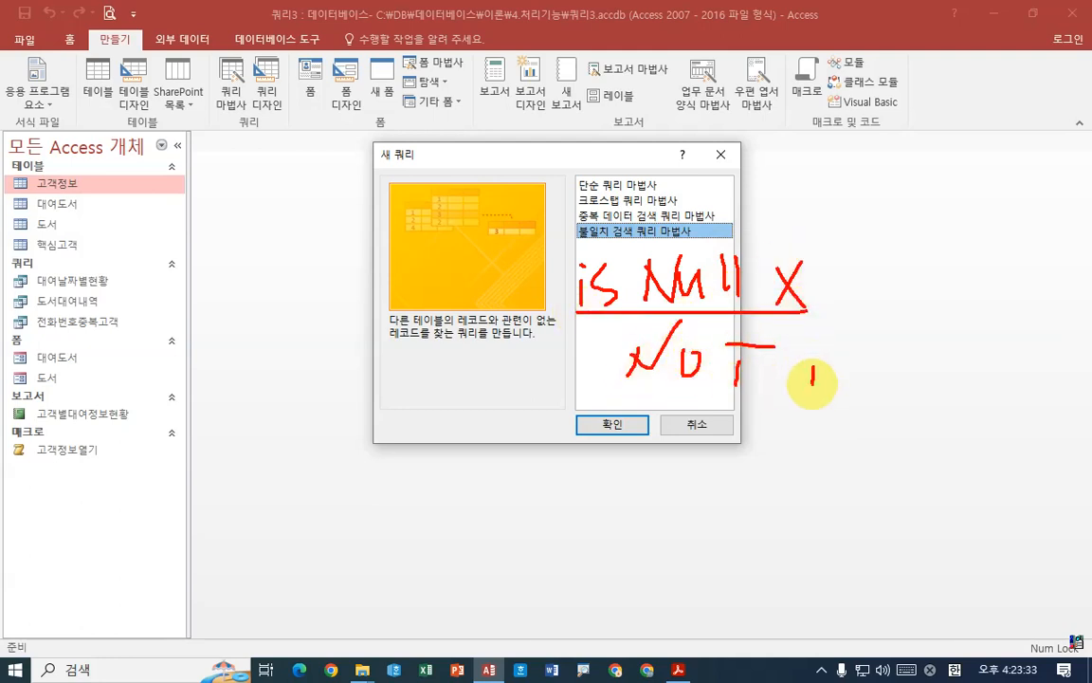
drag(798, 350, 823, 349)
mouse_move(813, 353)
mouse_down()
mouse_move(813, 384)
mouse_move(870, 395)
mouse_up()
drag(624, 404, 882, 402)
drag(889, 359, 931, 304)
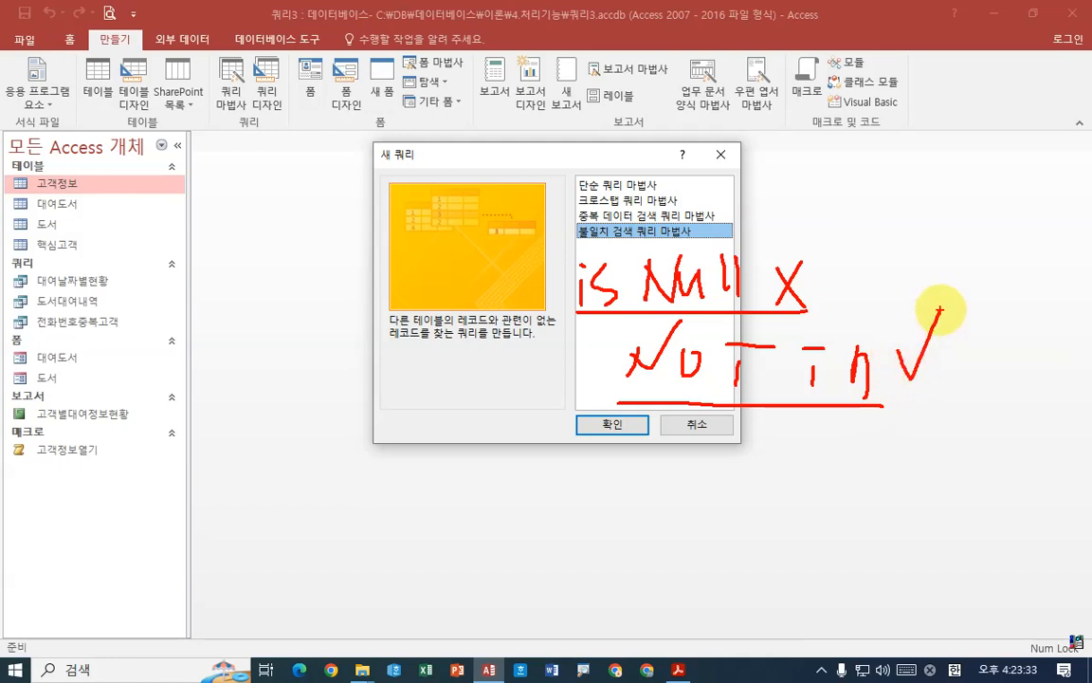
mouse_move(812, 426)
mouse_down()
mouse_move(837, 439)
mouse_move(821, 432)
mouse_up()
key(Escape)
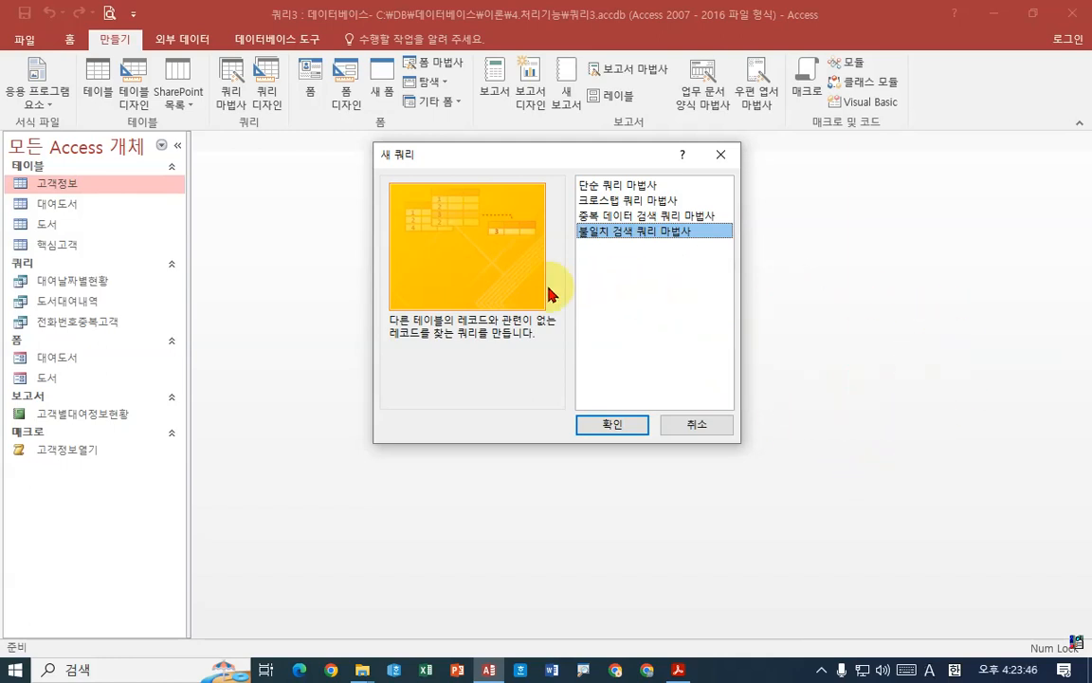
click(693, 424)
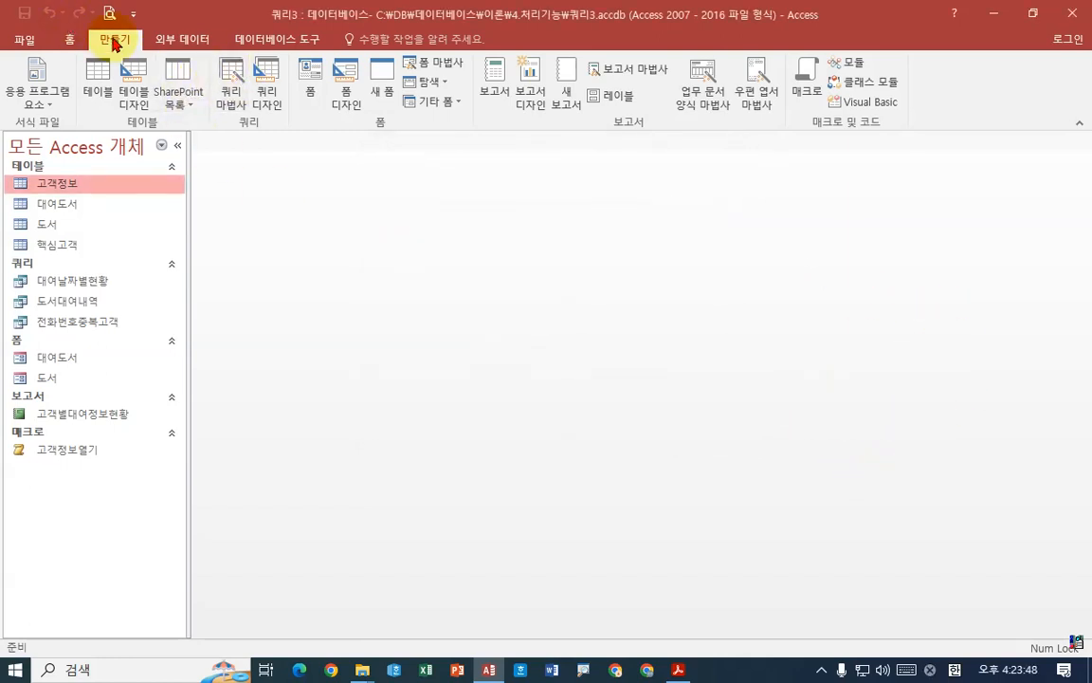
Create a new query in design view based on the 핵심고객 table and enlarge its field list to show all fields.
click(269, 77)
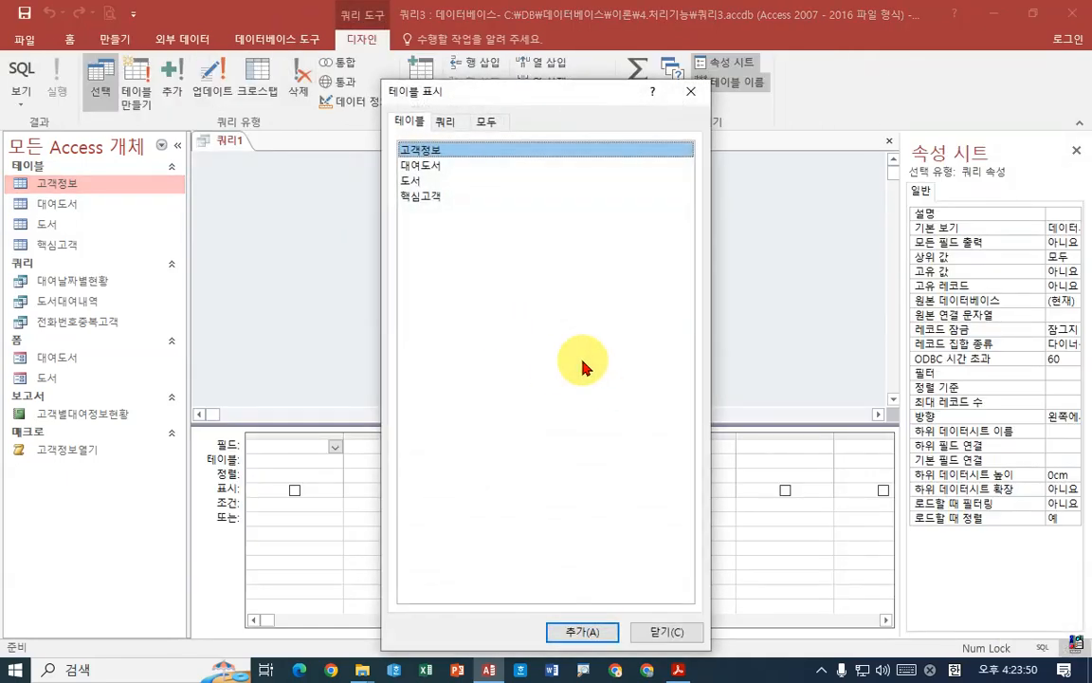
double_click(458, 195)
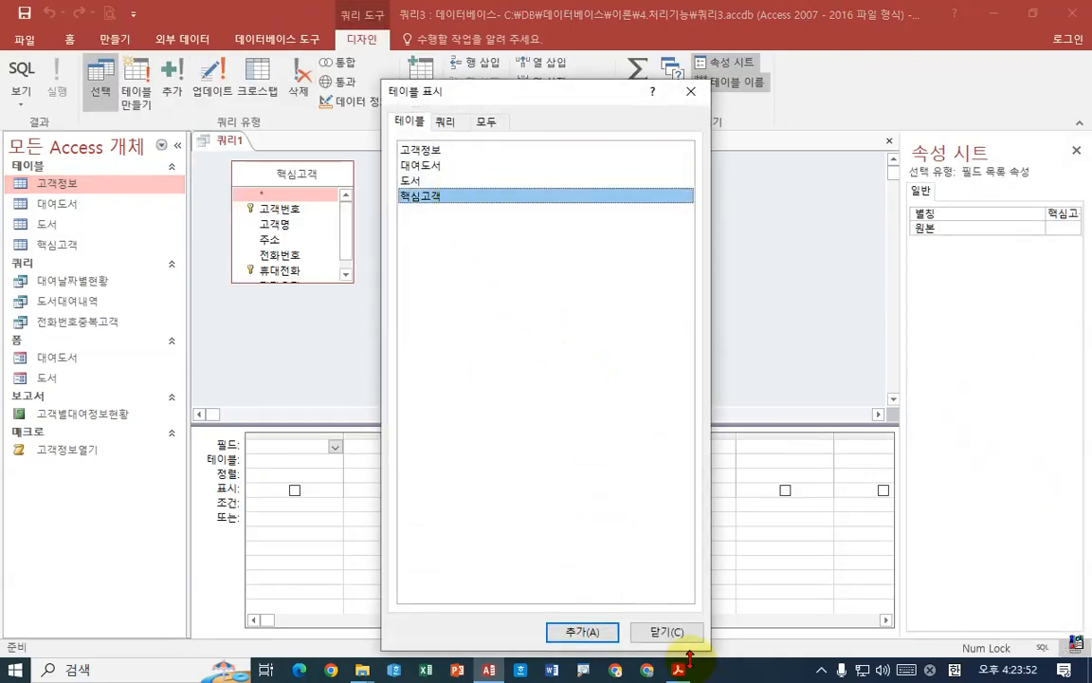
click(667, 631)
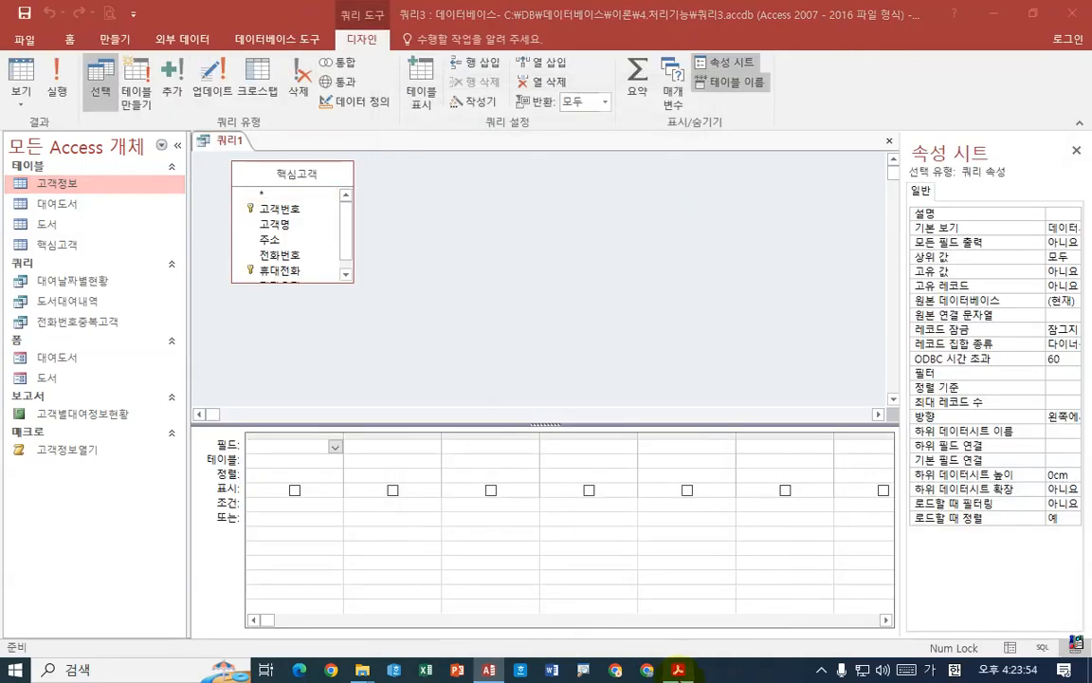
click(678, 670)
key(alt+Tab)
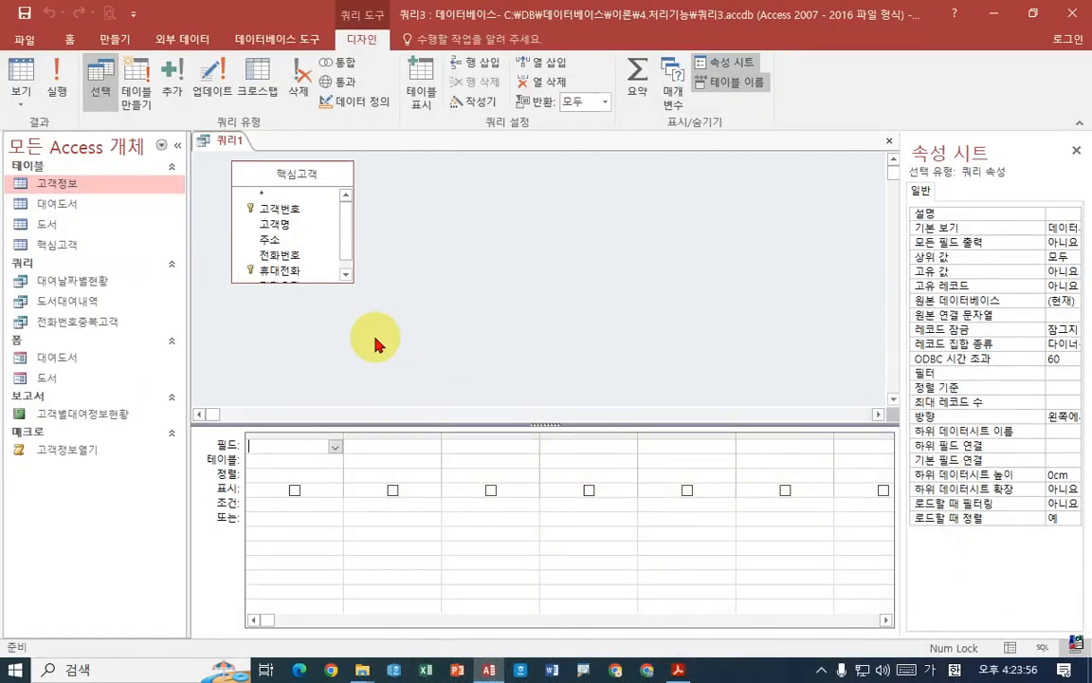
drag(308, 283, 321, 328)
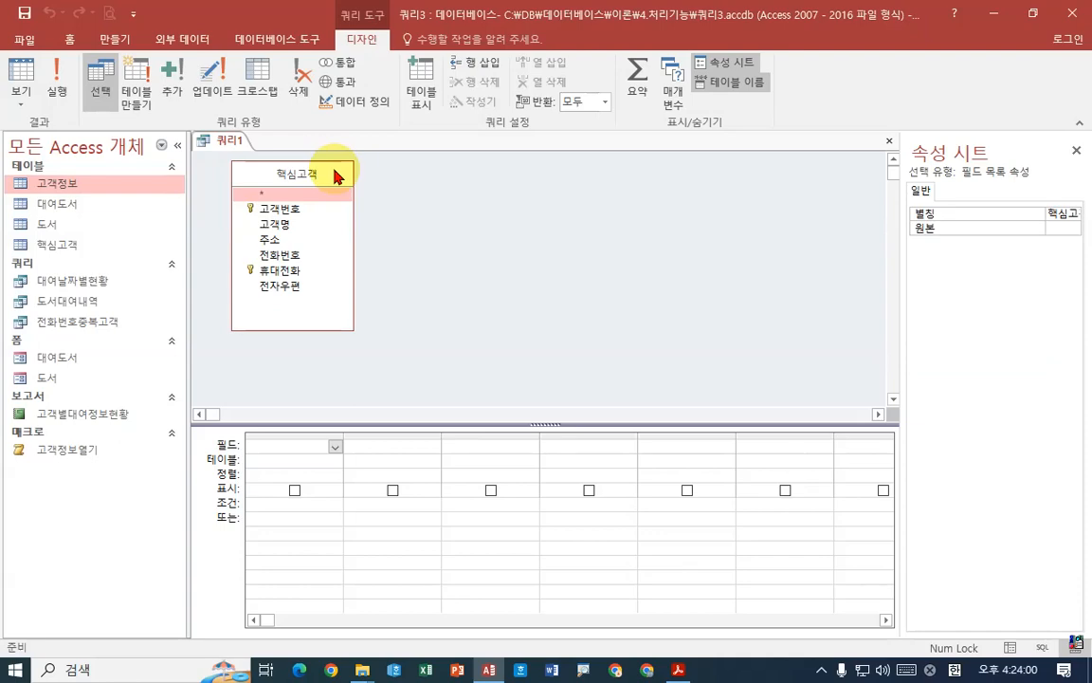
Add the 고객번호 field to the query grid, convert the query to a delete query, and widen the 고객번호 column.
click(678, 669)
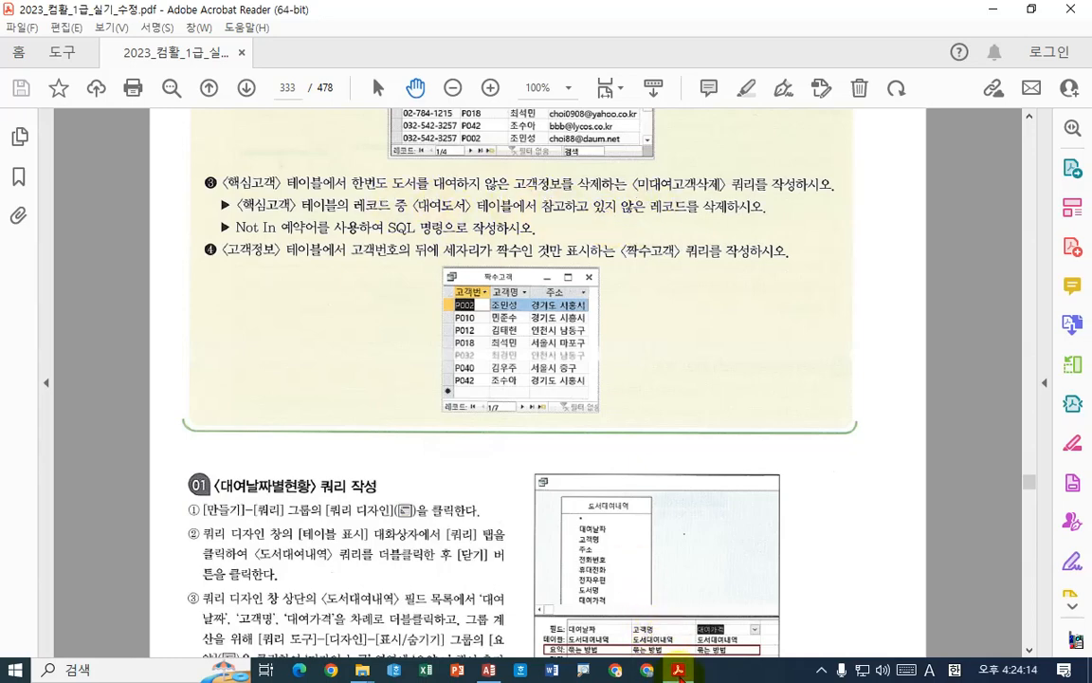
click(677, 667)
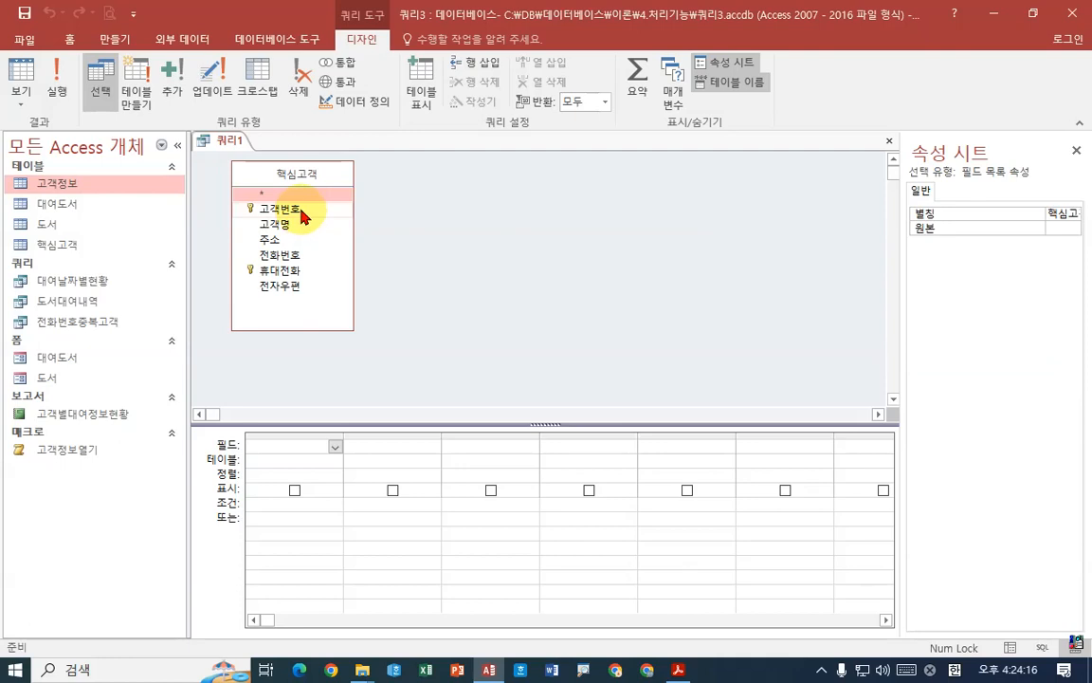
drag(301, 216, 285, 446)
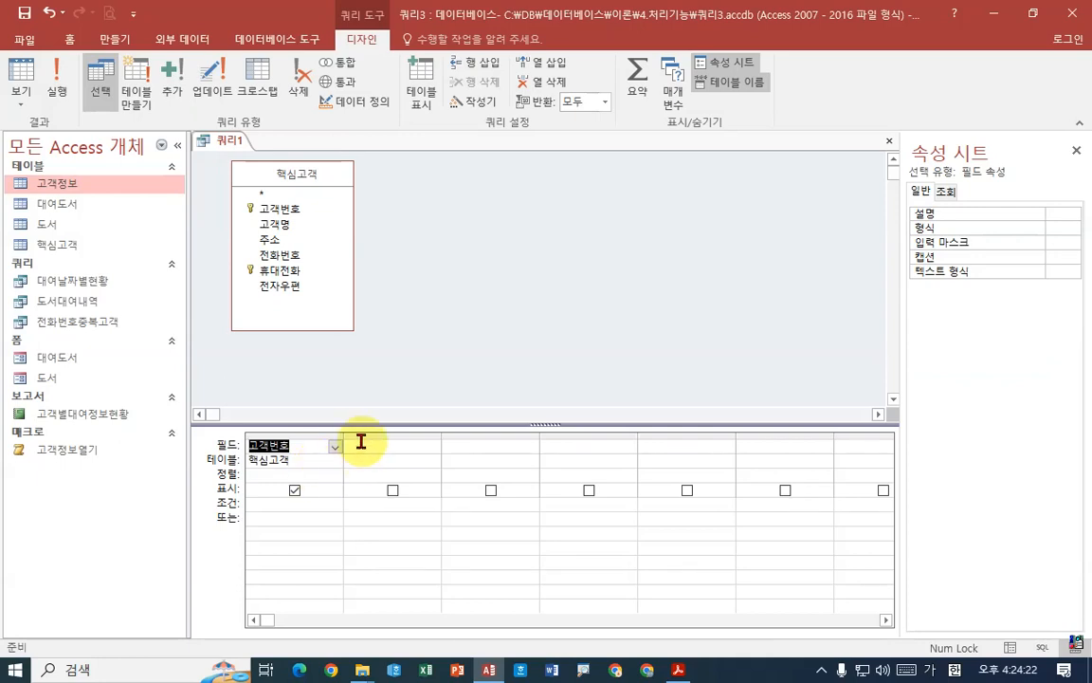
drag(343, 439, 423, 439)
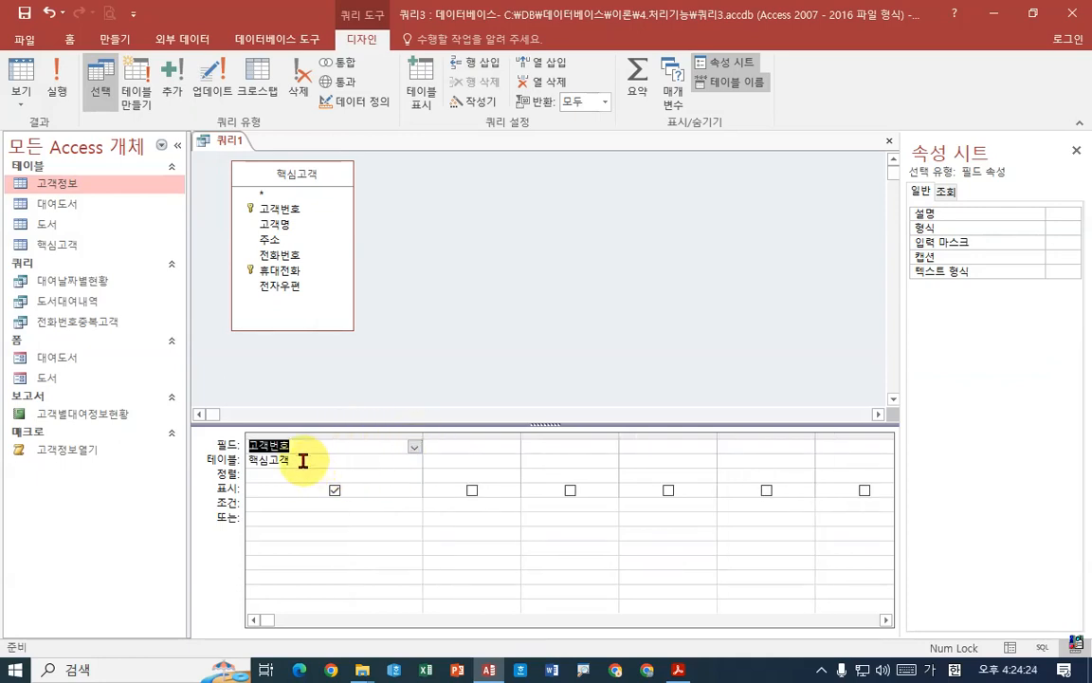
click(303, 89)
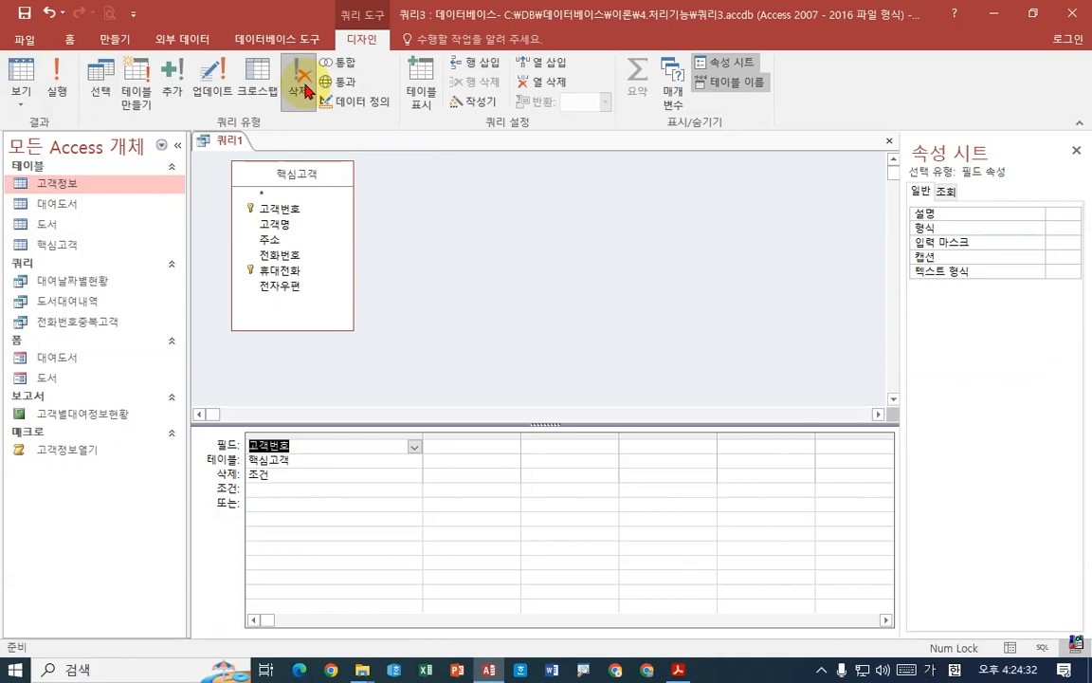
click(266, 489)
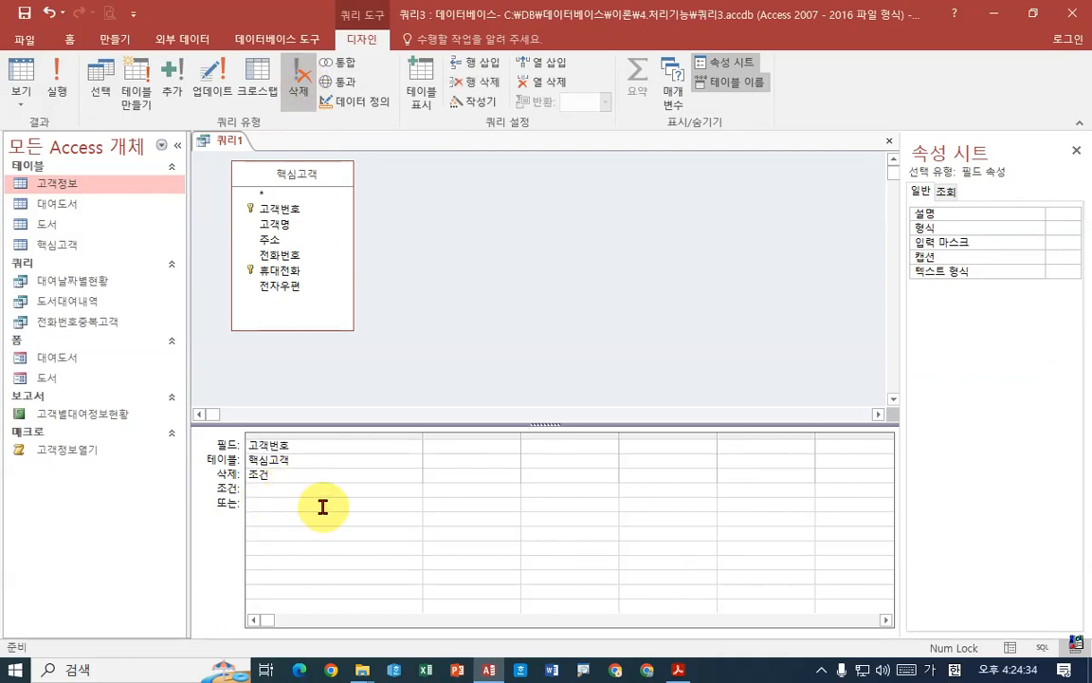
drag(423, 439, 479, 439)
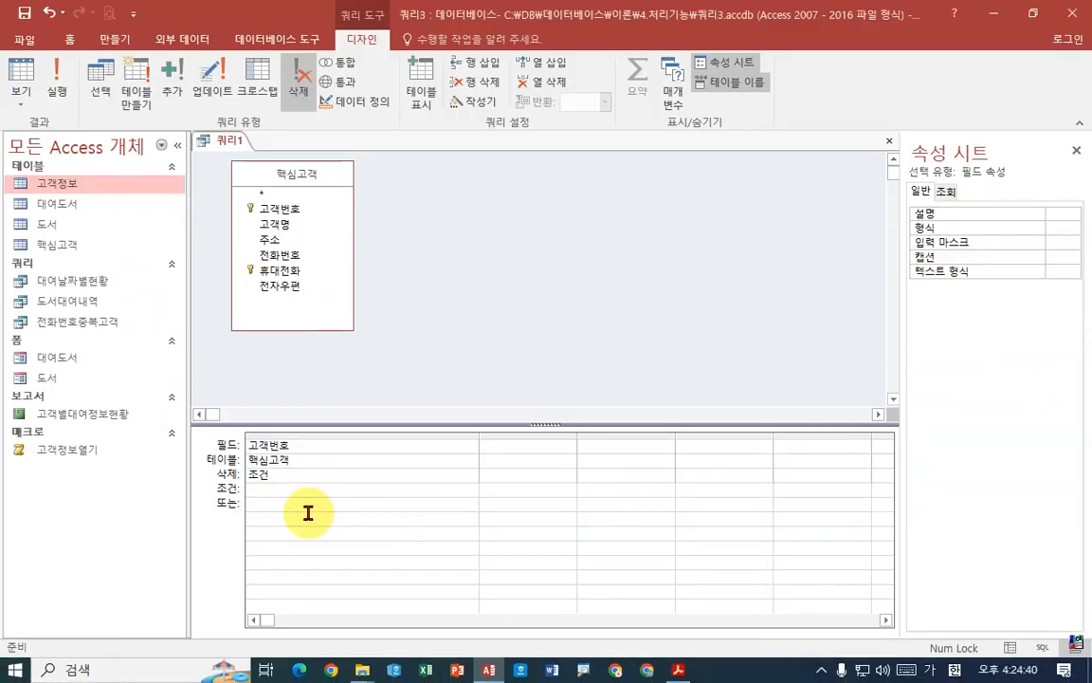
text(not in(select)
click(678, 670)
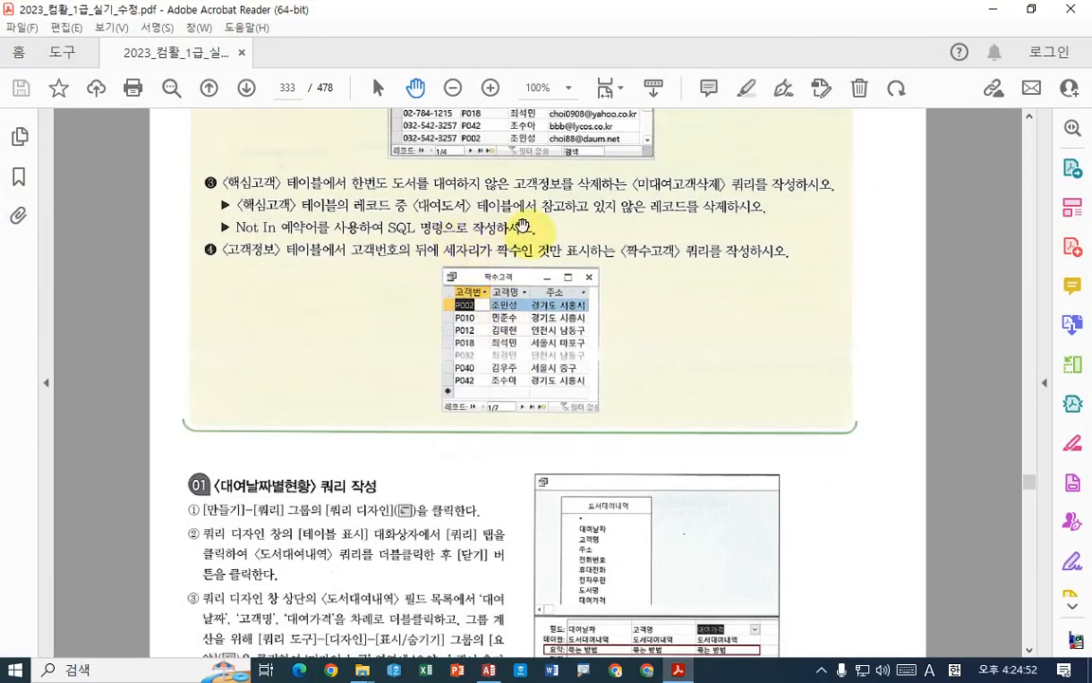
drag(415, 219, 471, 218)
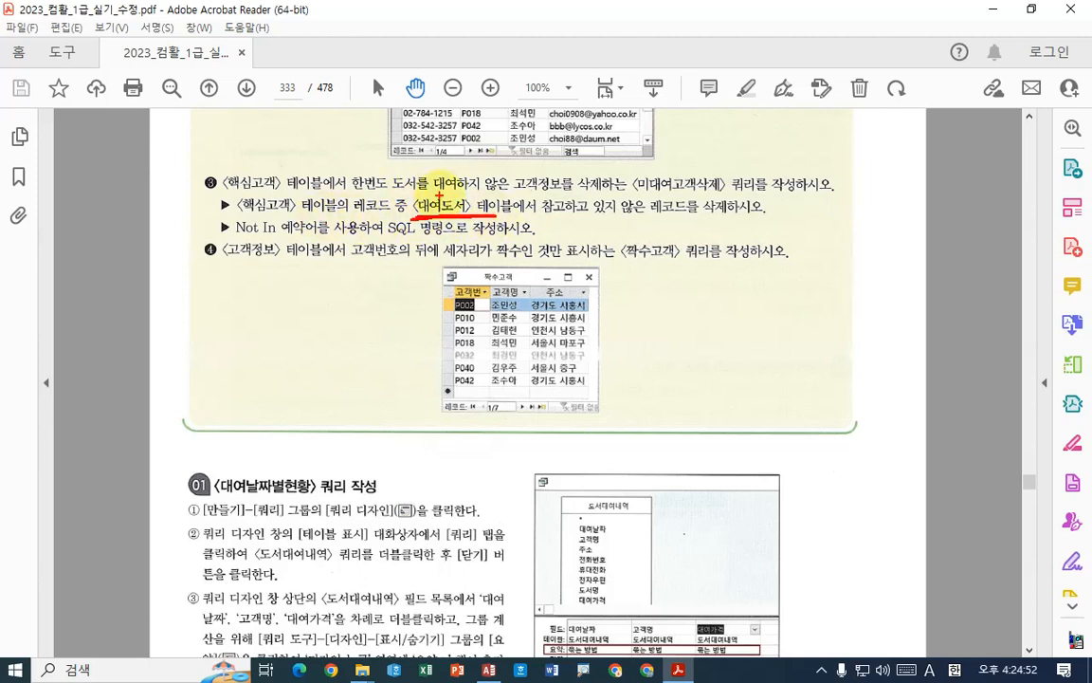
mouse_move(475, 195)
mouse_down()
mouse_move(572, 193)
mouse_move(547, 167)
mouse_move(567, 195)
mouse_up()
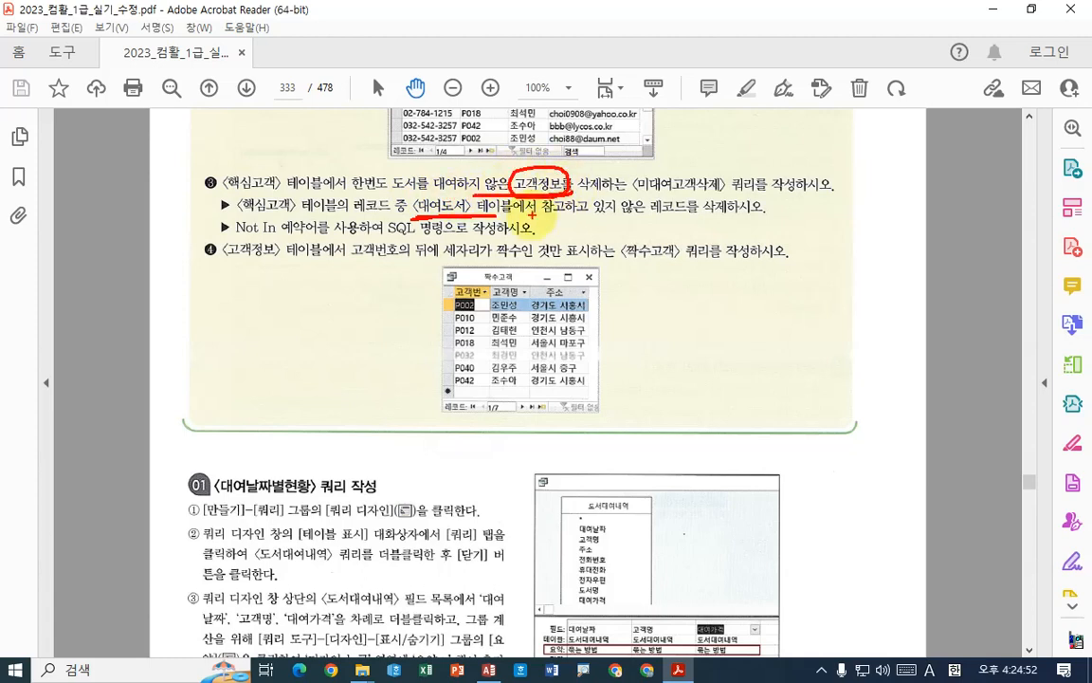
drag(381, 203, 509, 203)
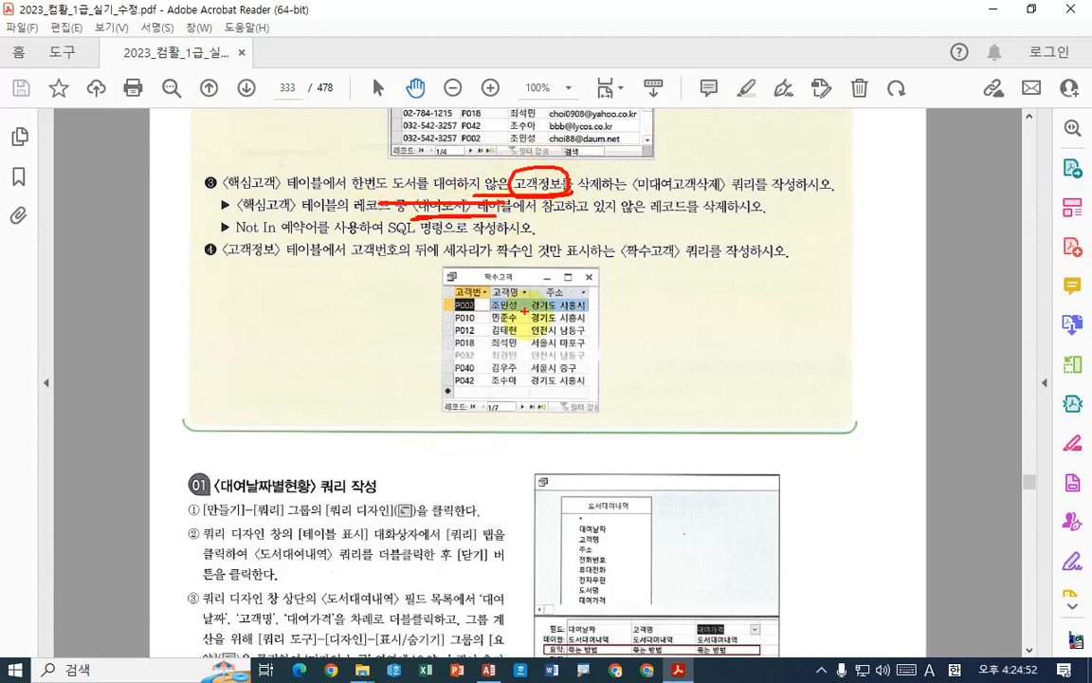
key(Escape)
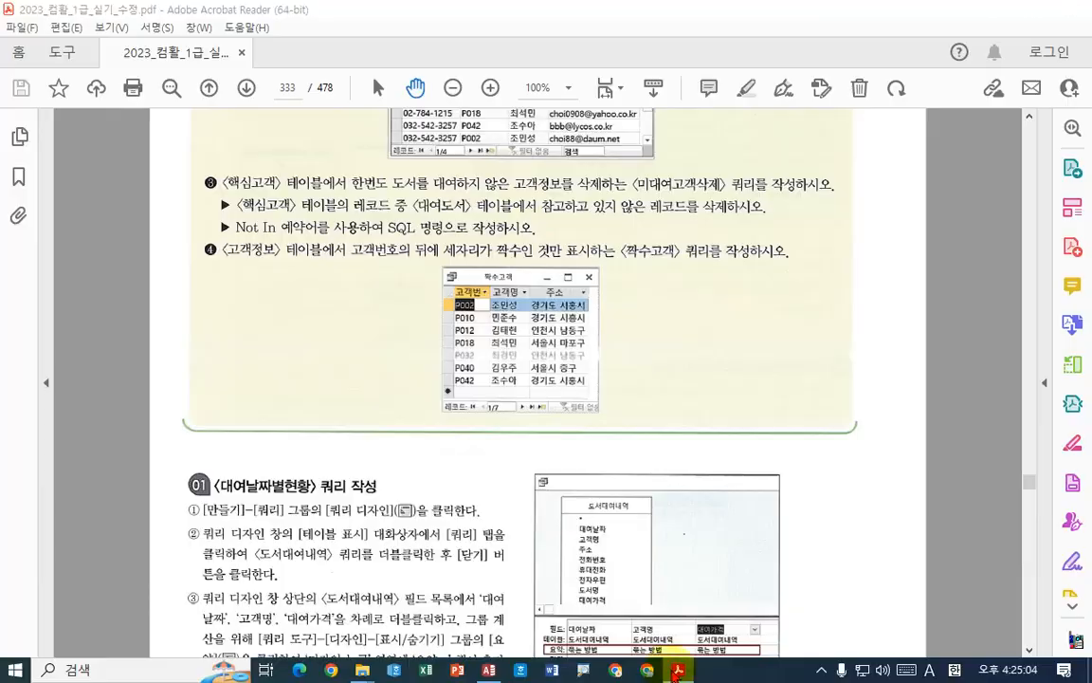
click(488, 669)
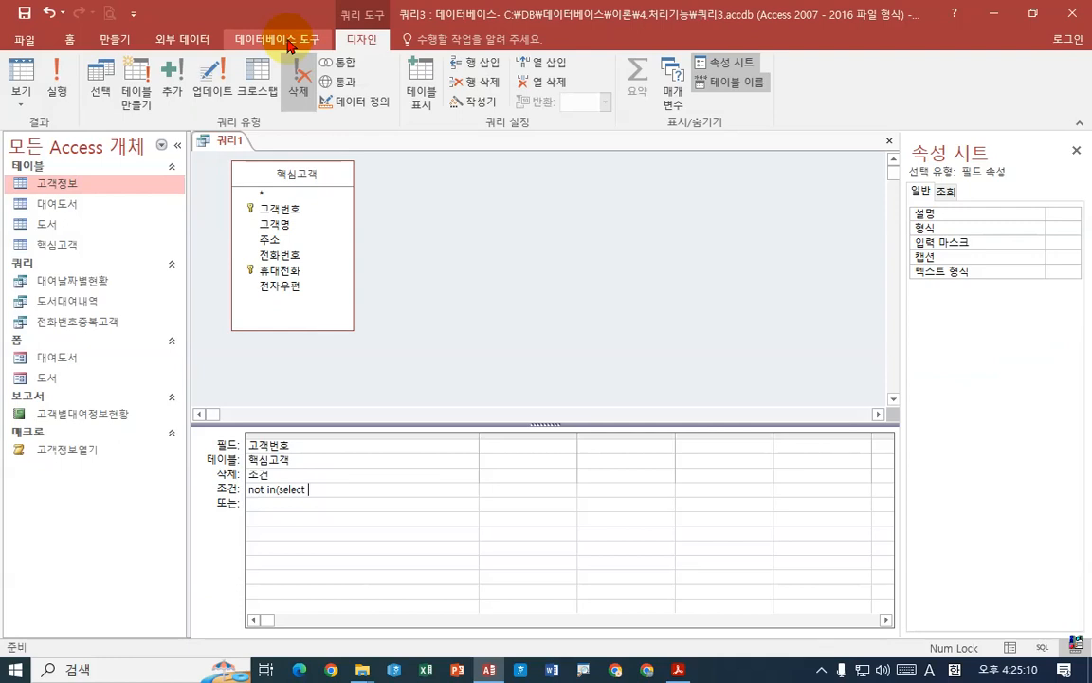
drag(327, 489, 186, 490)
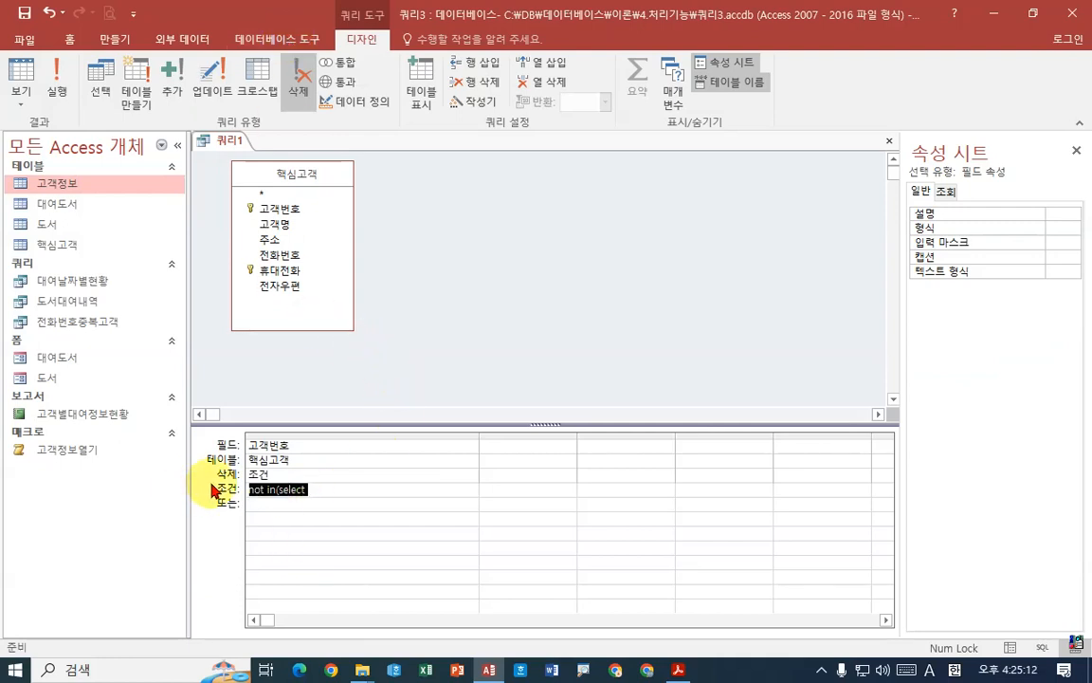
key(Delete)
Examine the 고객번호 field of the 대여도서 table in the database's relationships diagram, and close the diagram.
click(365, 190)
click(281, 41)
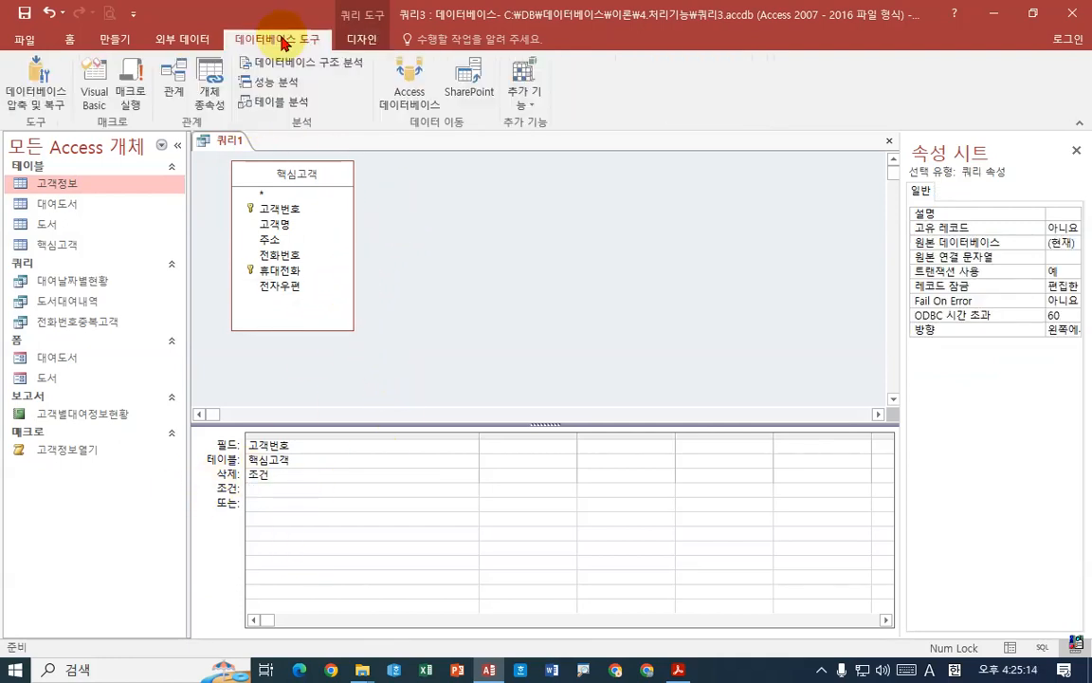
click(175, 83)
click(164, 80)
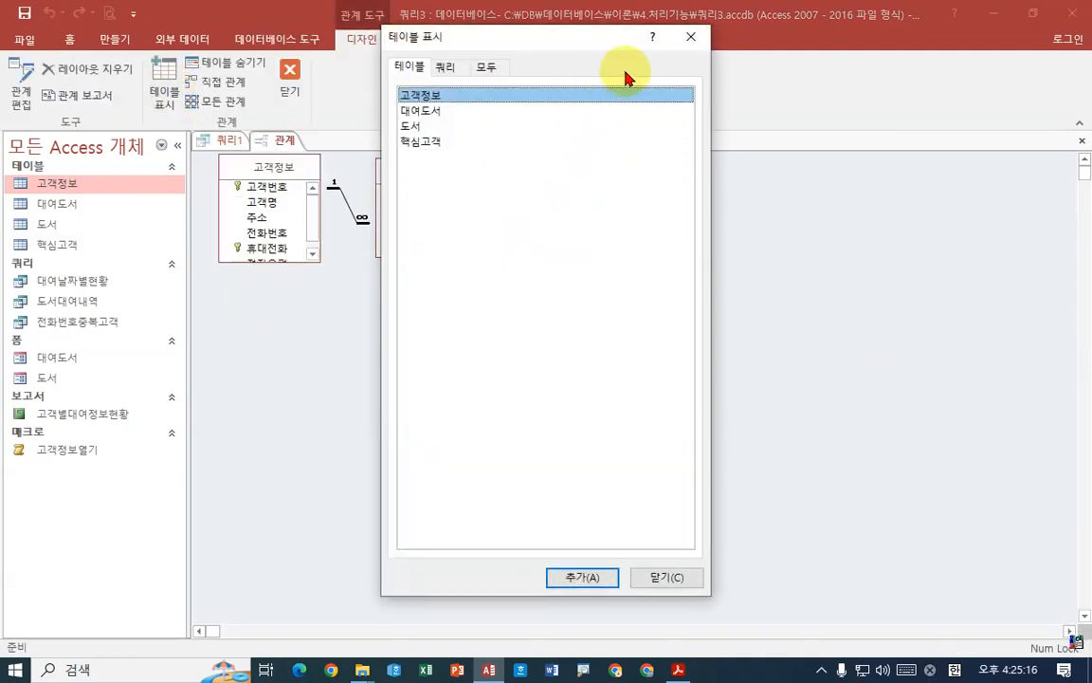
click(691, 37)
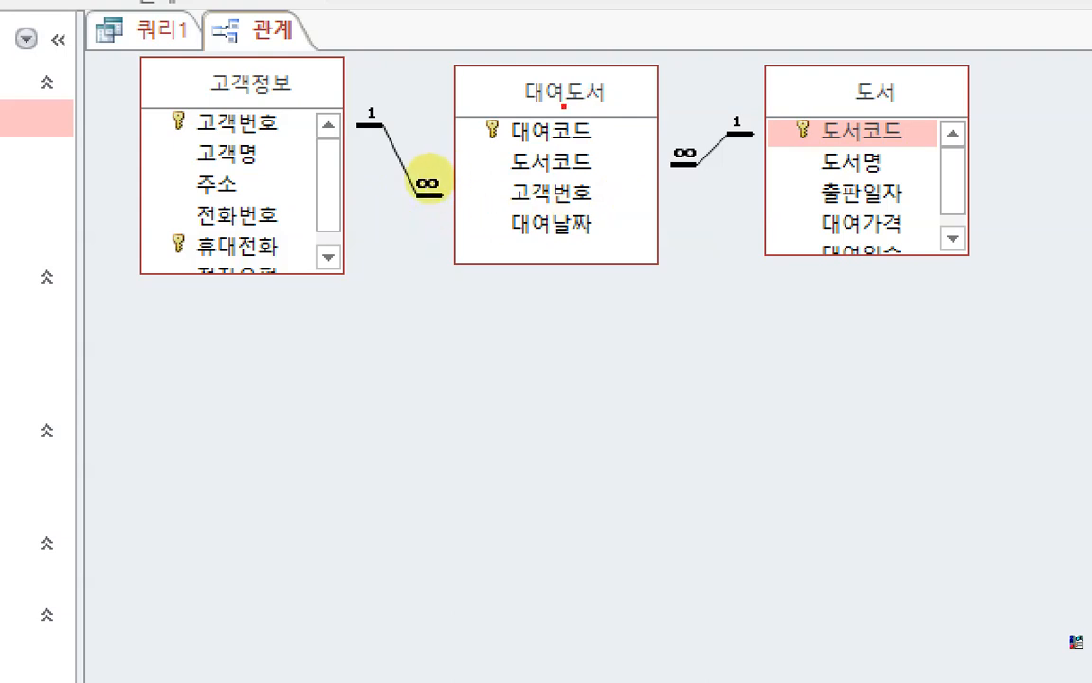
drag(521, 105, 647, 106)
drag(500, 178, 614, 214)
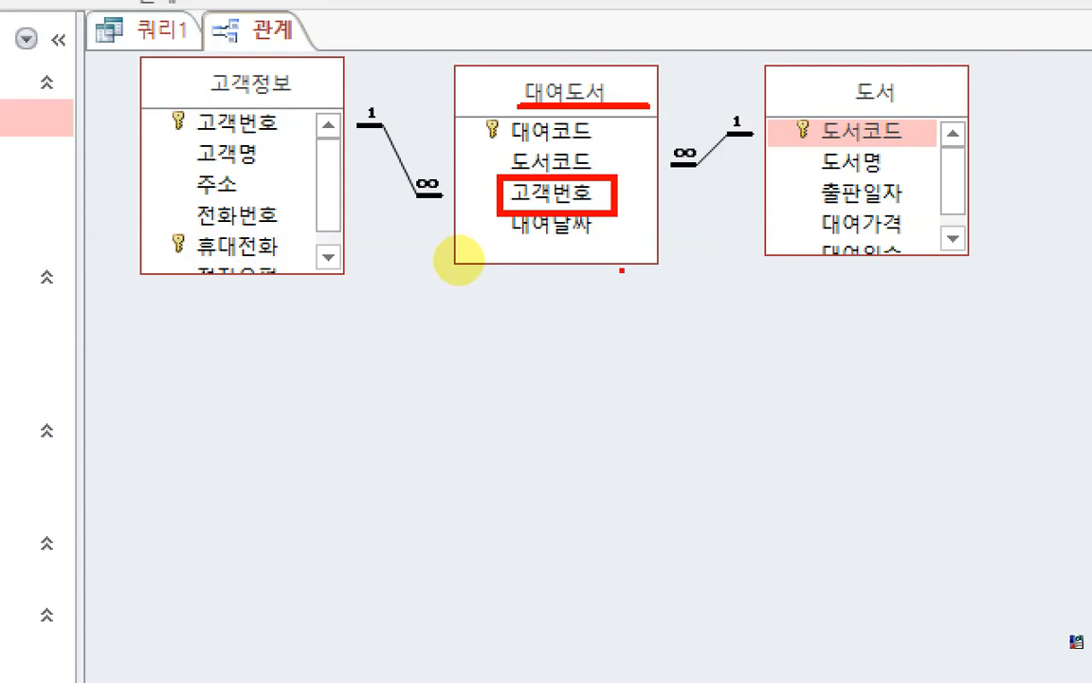
drag(618, 196, 666, 150)
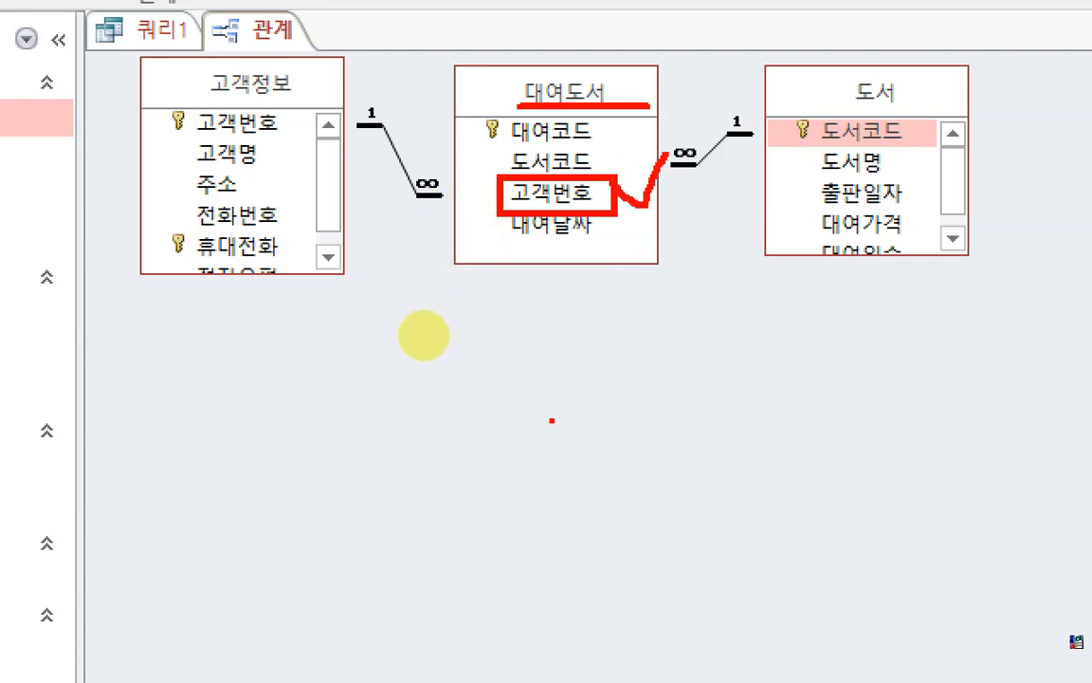
drag(642, 83, 662, 69)
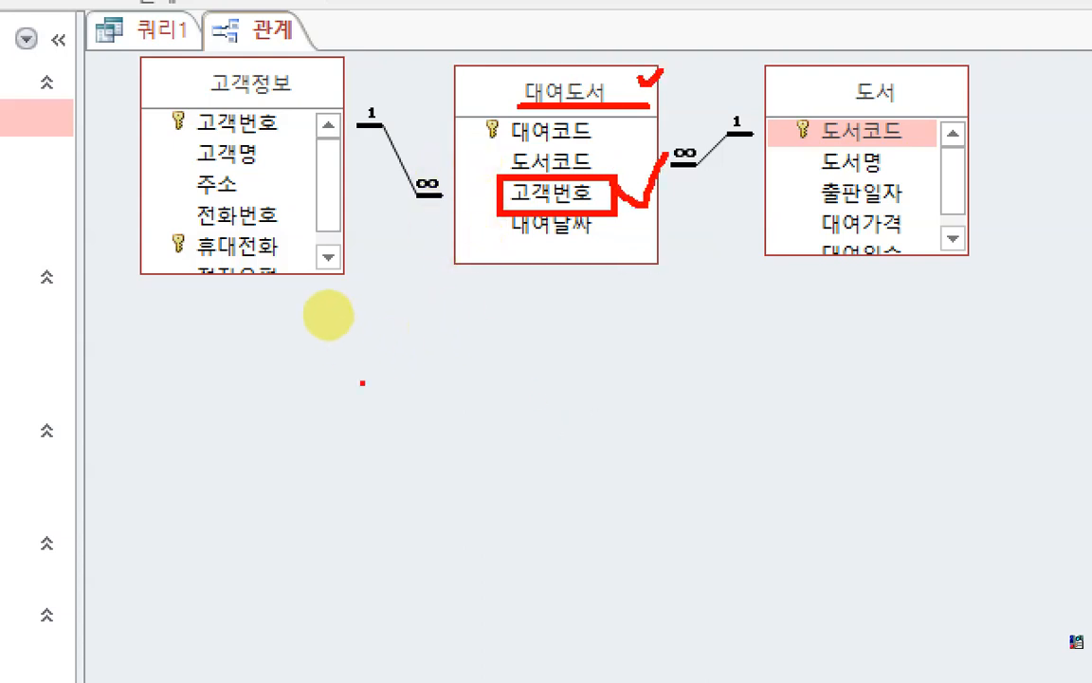
drag(344, 364, 277, 477)
drag(334, 446, 387, 467)
drag(429, 366, 427, 467)
mouse_move(481, 429)
mouse_down()
mouse_move(533, 416)
mouse_move(533, 463)
mouse_up()
drag(573, 419, 626, 465)
mouse_move(618, 377)
mouse_down()
mouse_move(706, 372)
mouse_move(684, 465)
mouse_up()
click(875, 306)
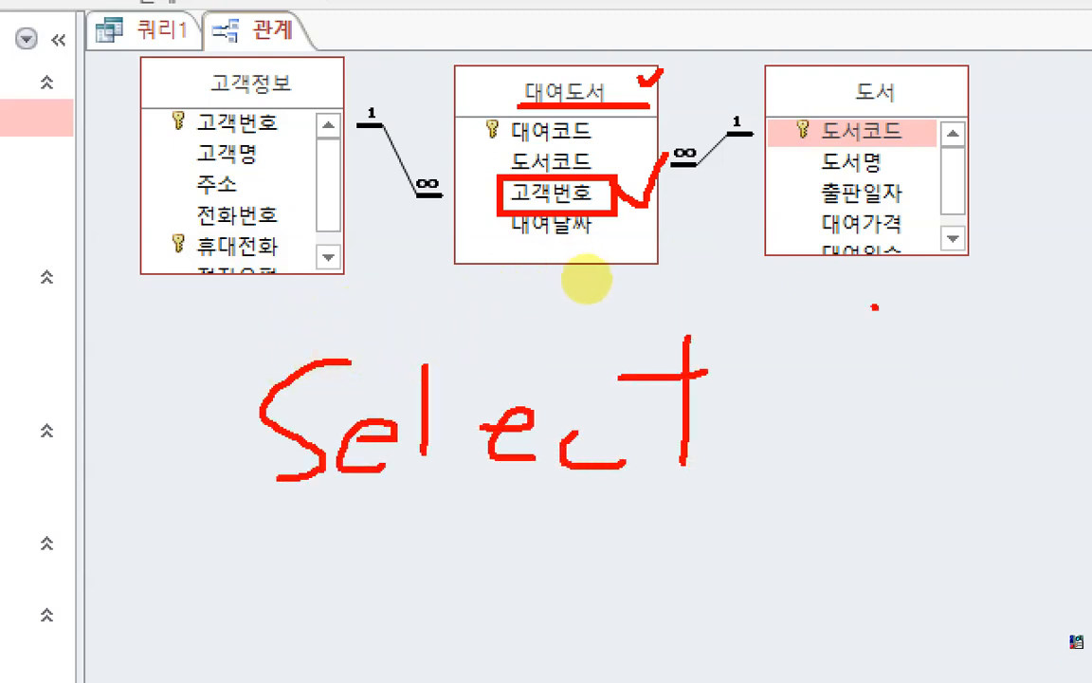
drag(874, 306, 880, 417)
mouse_move(865, 369)
mouse_down()
mouse_move(874, 419)
mouse_move(955, 408)
mouse_up()
drag(937, 314, 945, 384)
mouse_move(977, 315)
mouse_down()
mouse_move(1017, 324)
mouse_move(992, 491)
mouse_up()
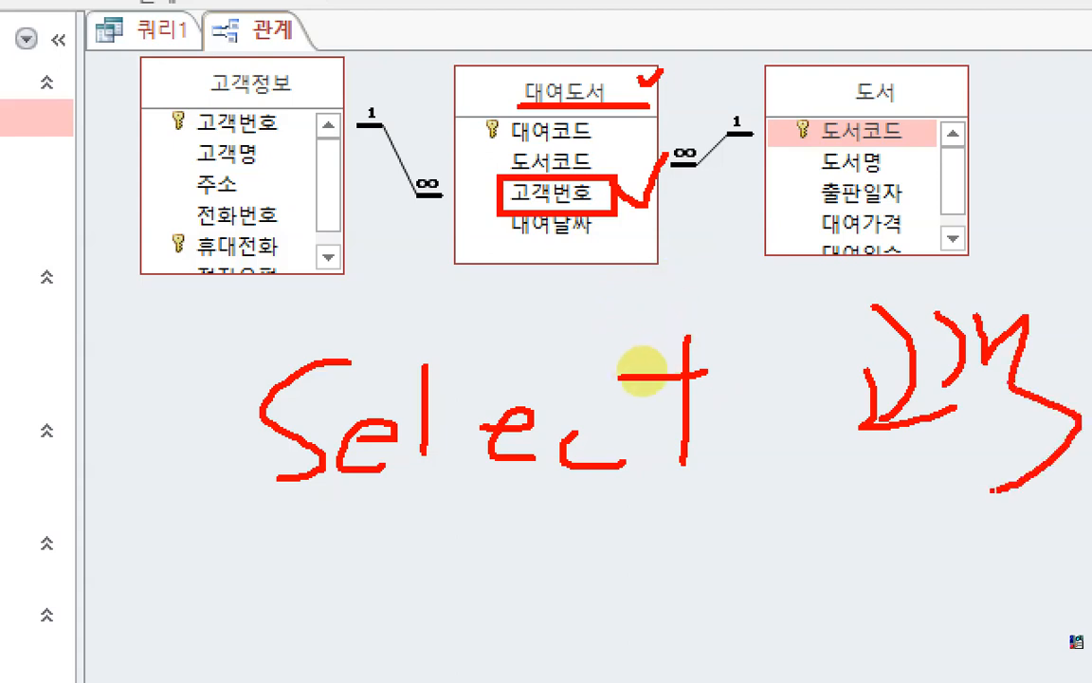
mouse_move(590, 527)
mouse_down()
mouse_move(473, 637)
mouse_move(613, 569)
mouse_up()
drag(616, 577, 620, 600)
drag(664, 581, 706, 628)
mouse_move(615, 112)
mouse_down()
mouse_move(495, 38)
mouse_move(612, 117)
mouse_up()
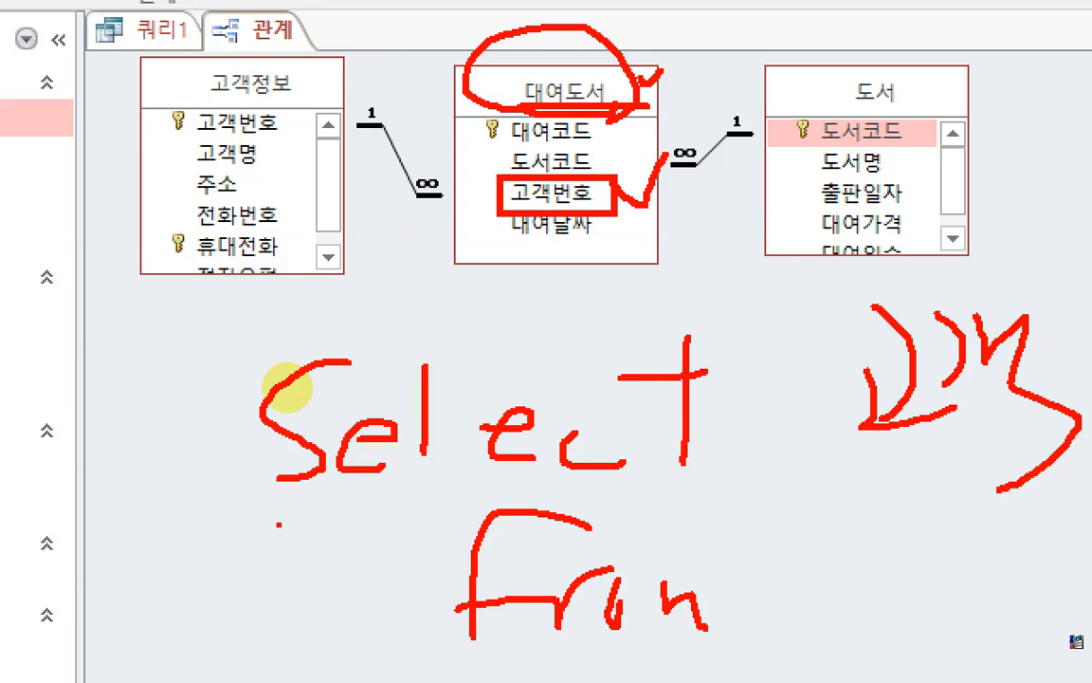
key(Escape)
right_click(286, 140)
click(313, 171)
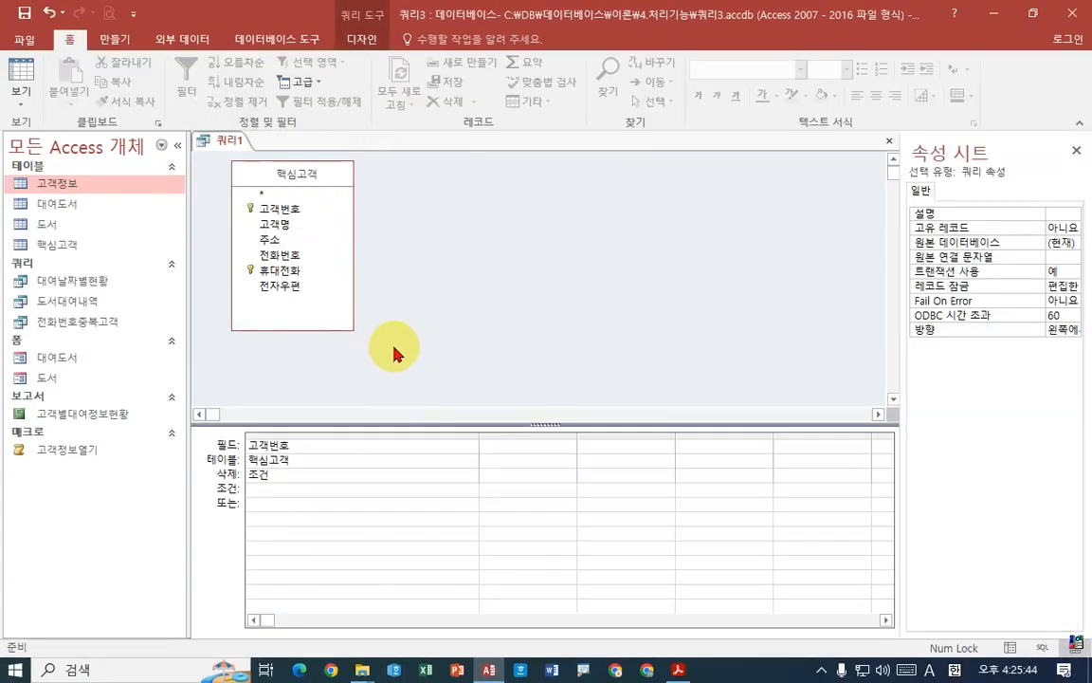
Set the 고객번호 criterion of the delete query to Not In (select 고객번호 from 대여도서).
click(294, 492)
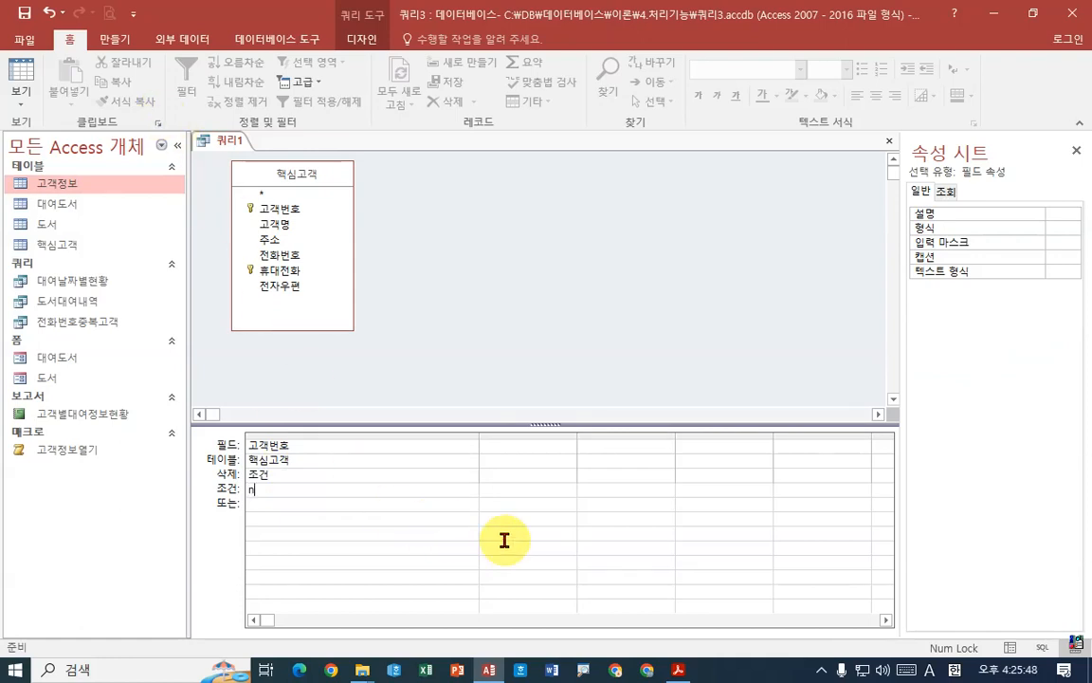
key(BackSpace)
text(not in (select 고객번호 )
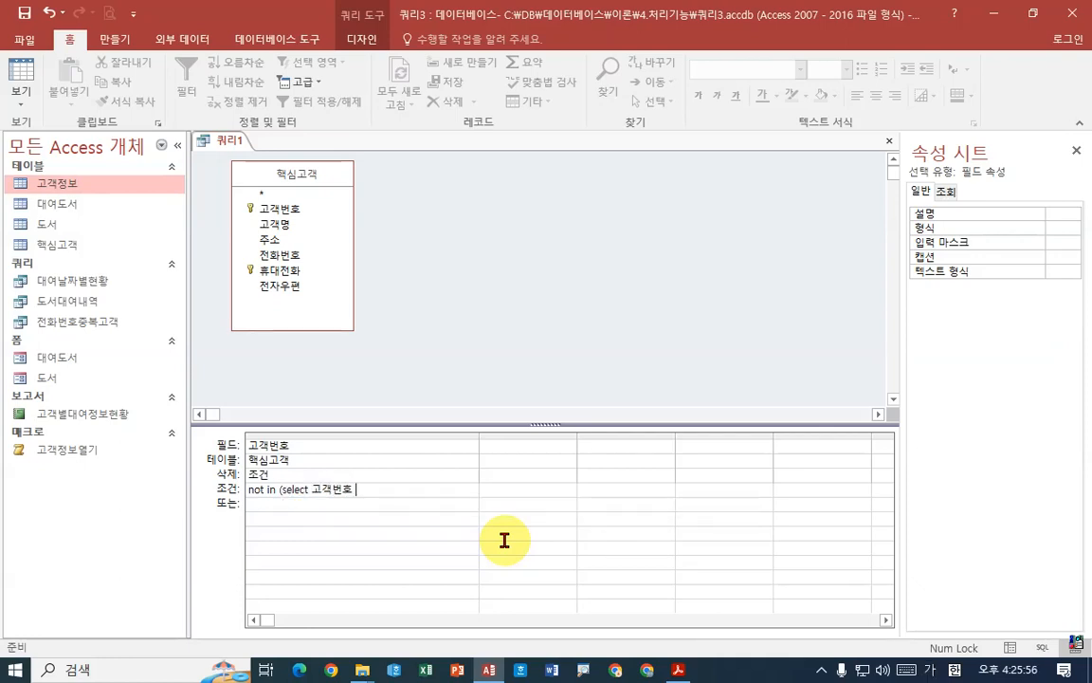
text(from 대여도서))
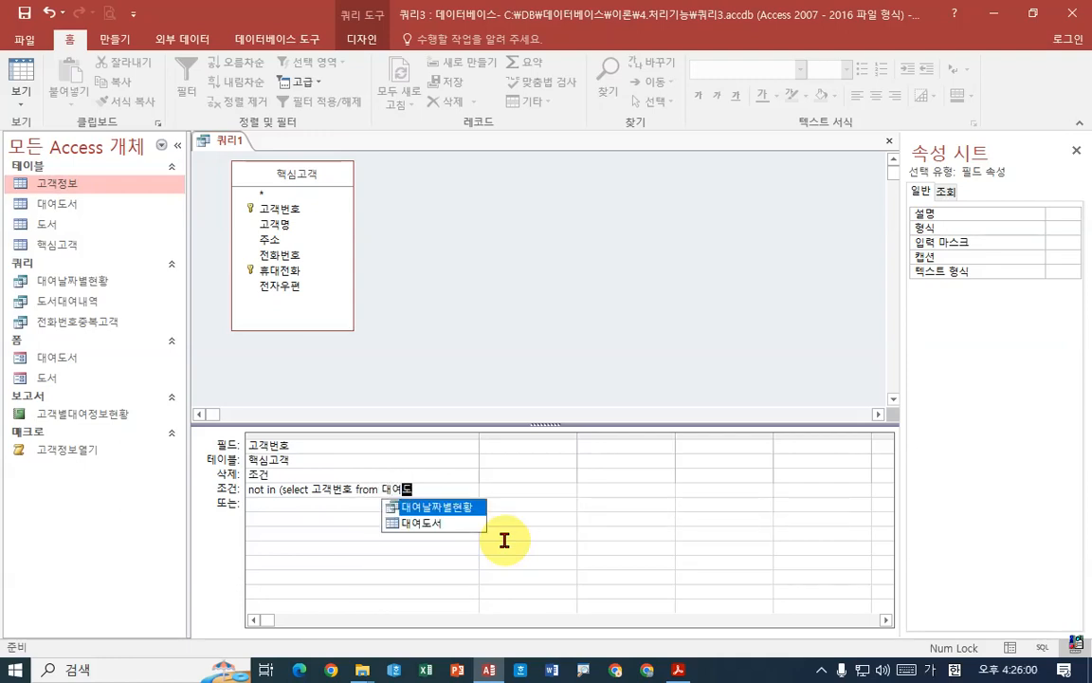
key(Return)
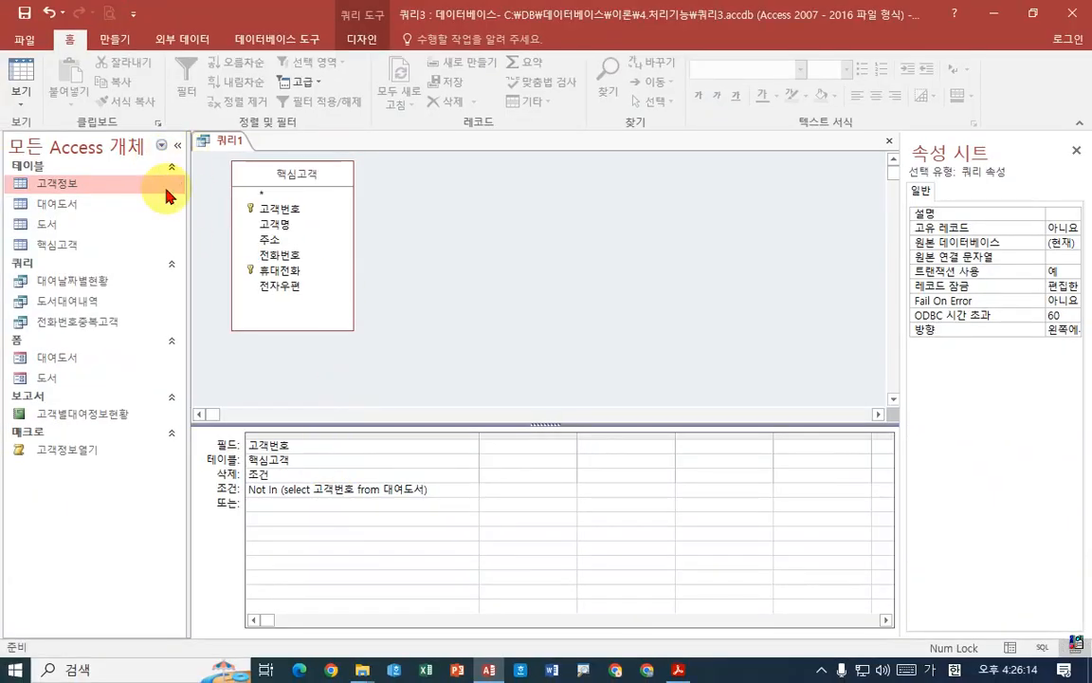
Run the delete query on the 핵심고객 table and accept the deletion of the matching rows.
click(358, 38)
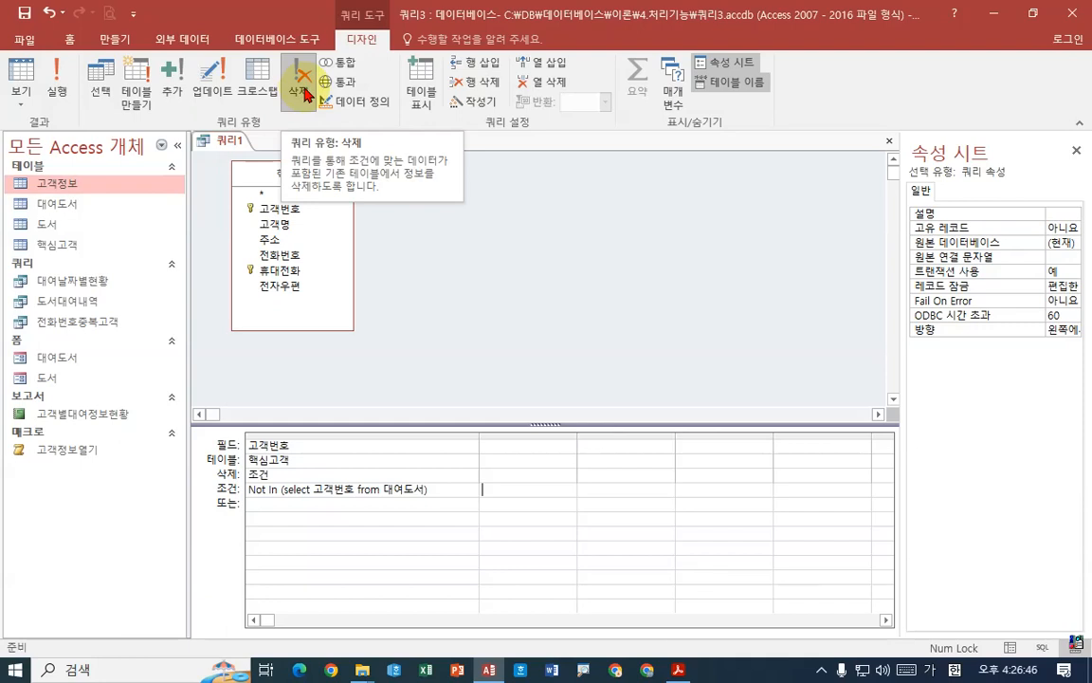
click(55, 81)
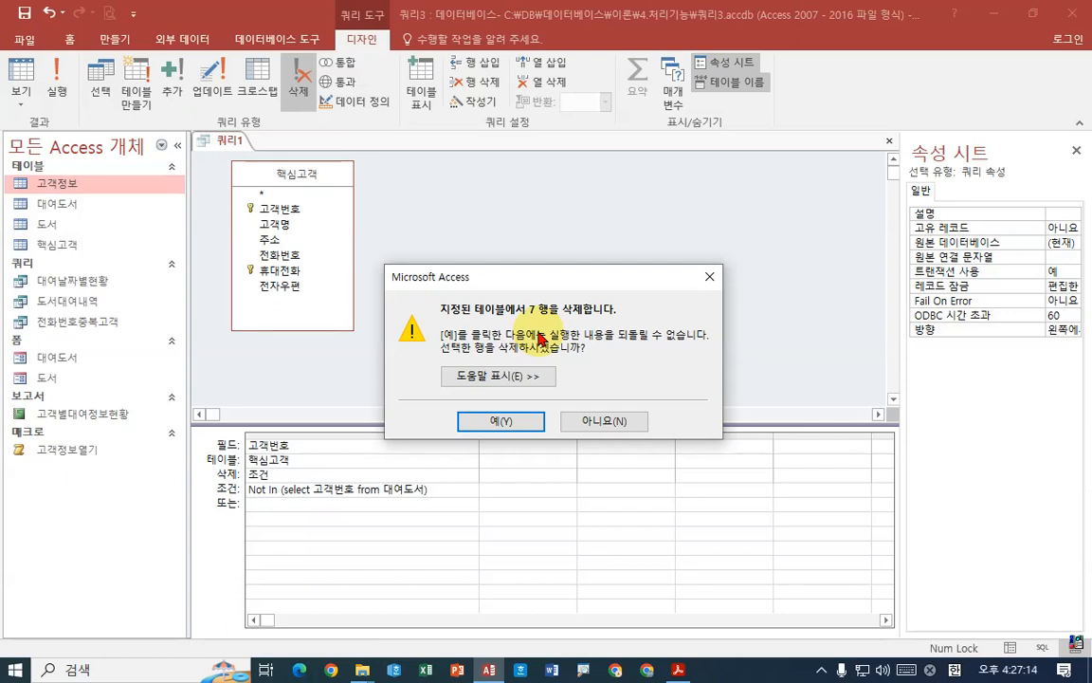
click(479, 420)
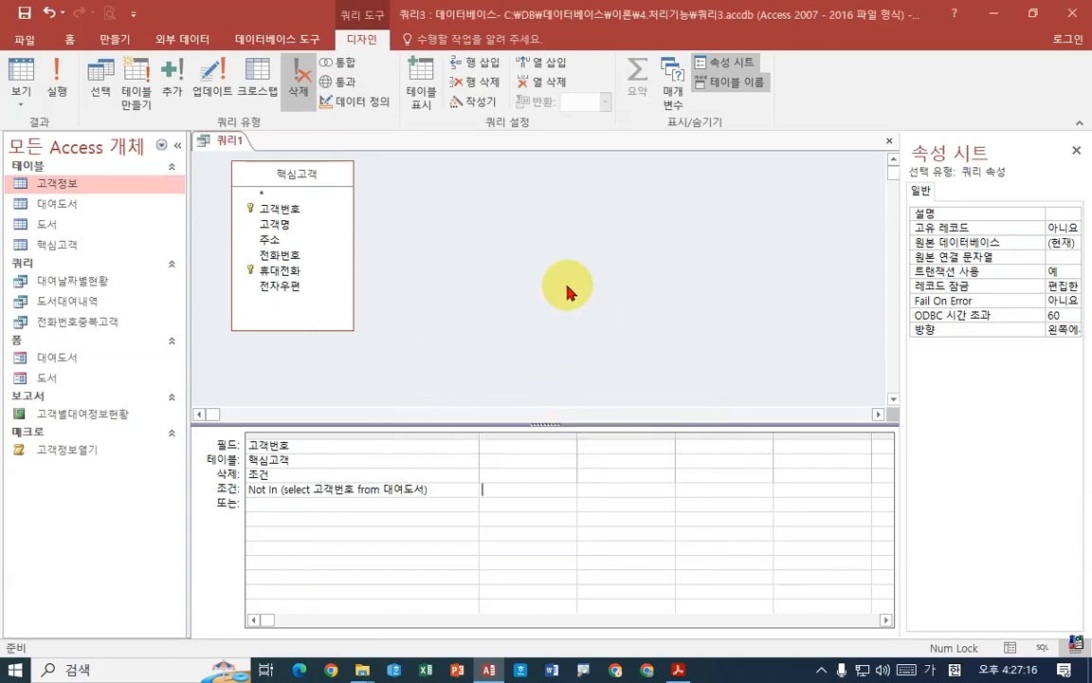
Save the delete query as 미대여고객삭제 and close it.
right_click(235, 143)
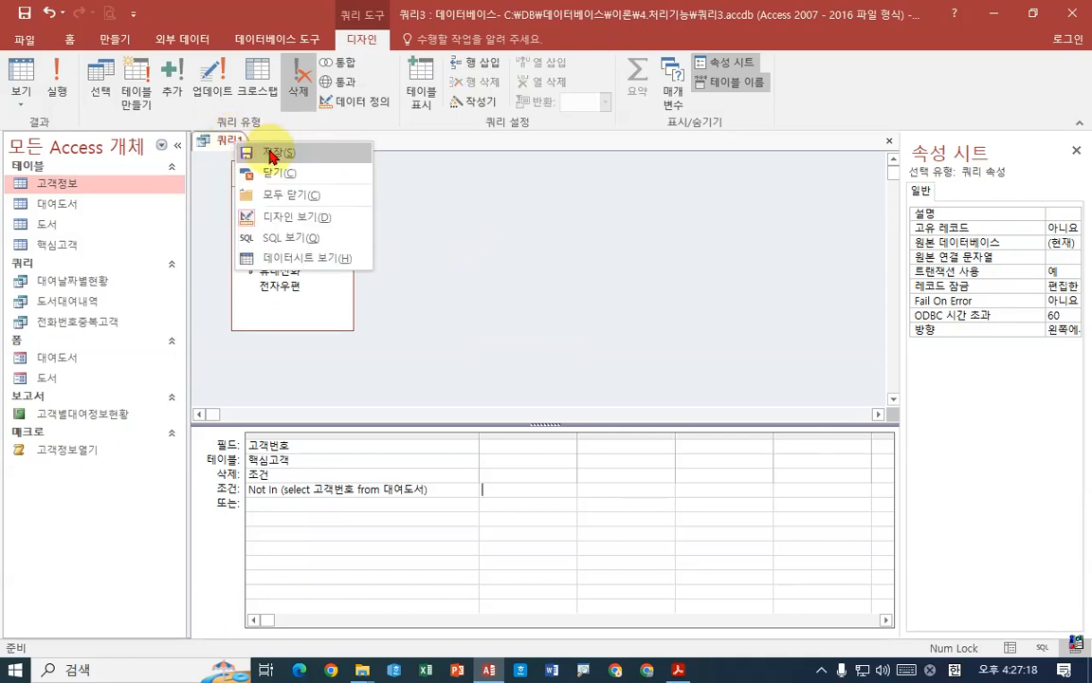
click(276, 154)
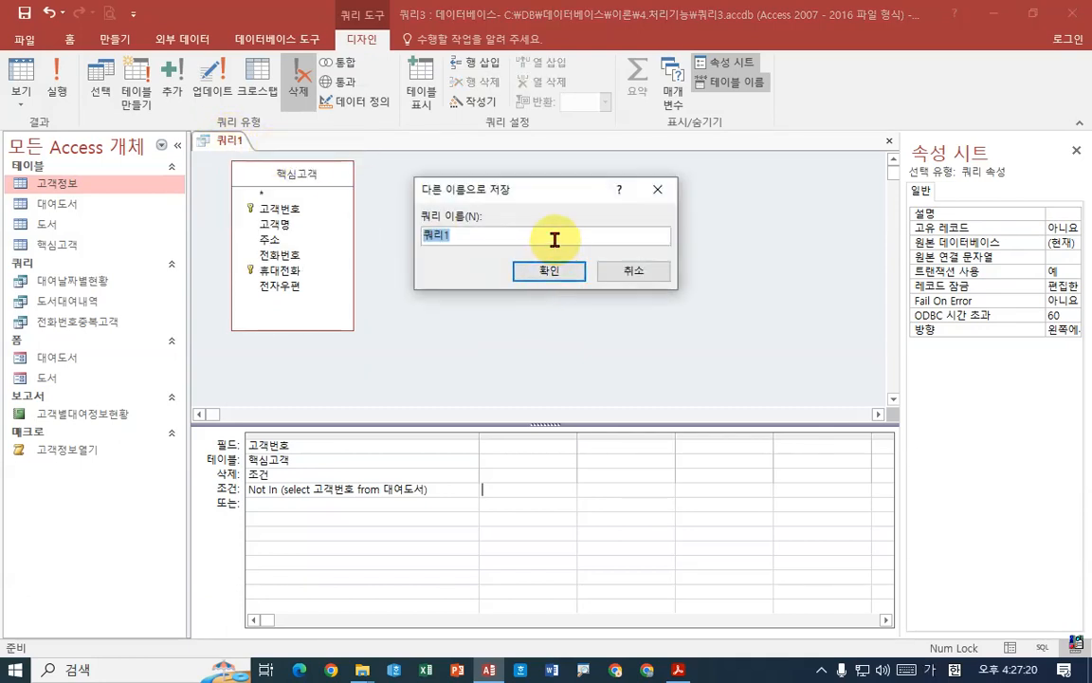
text(ㄷ)
text(ㅁ)
text(ㅁ)
text(대여)
text(고개)
text(ㄱ)
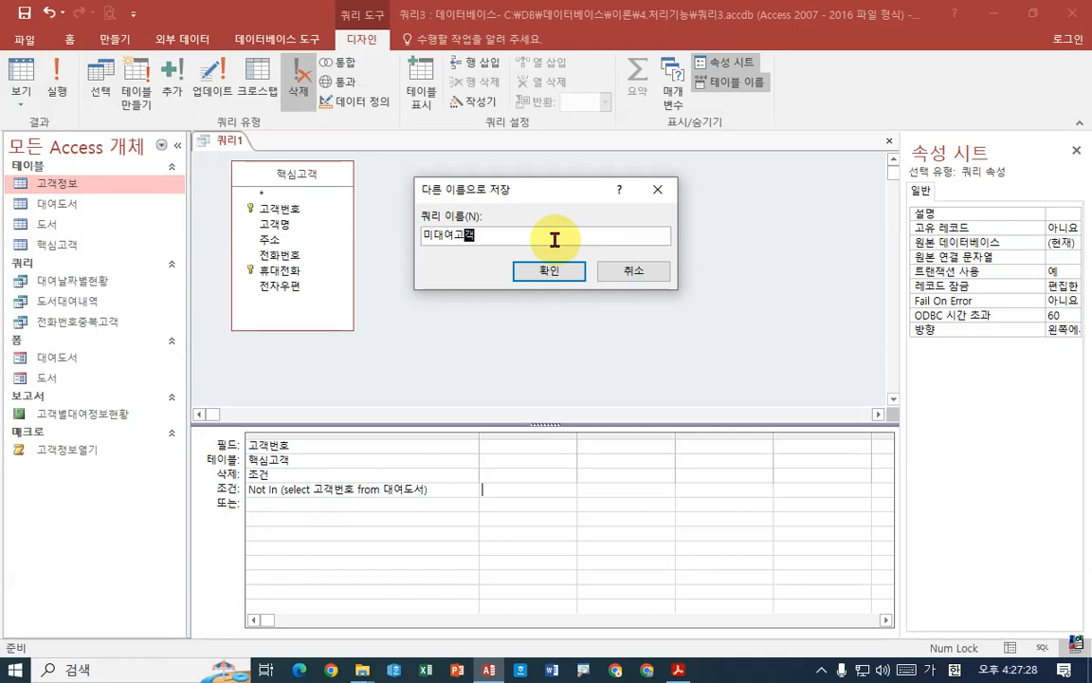
text(삭)
text(ㄱㅈ)
key(Return)
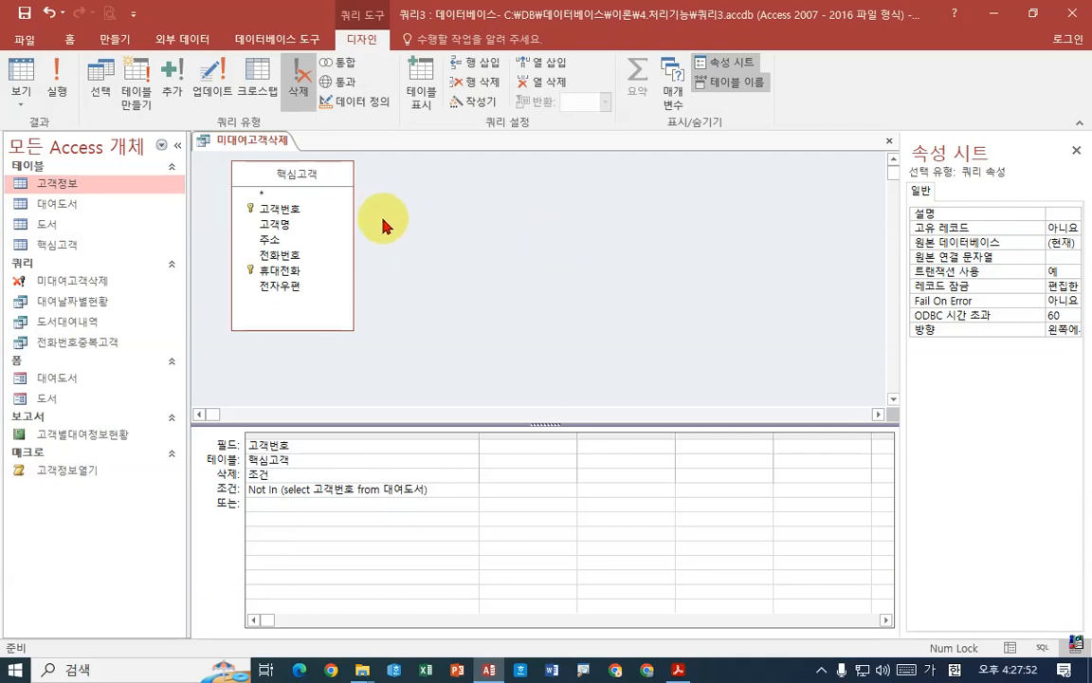
right_click(256, 148)
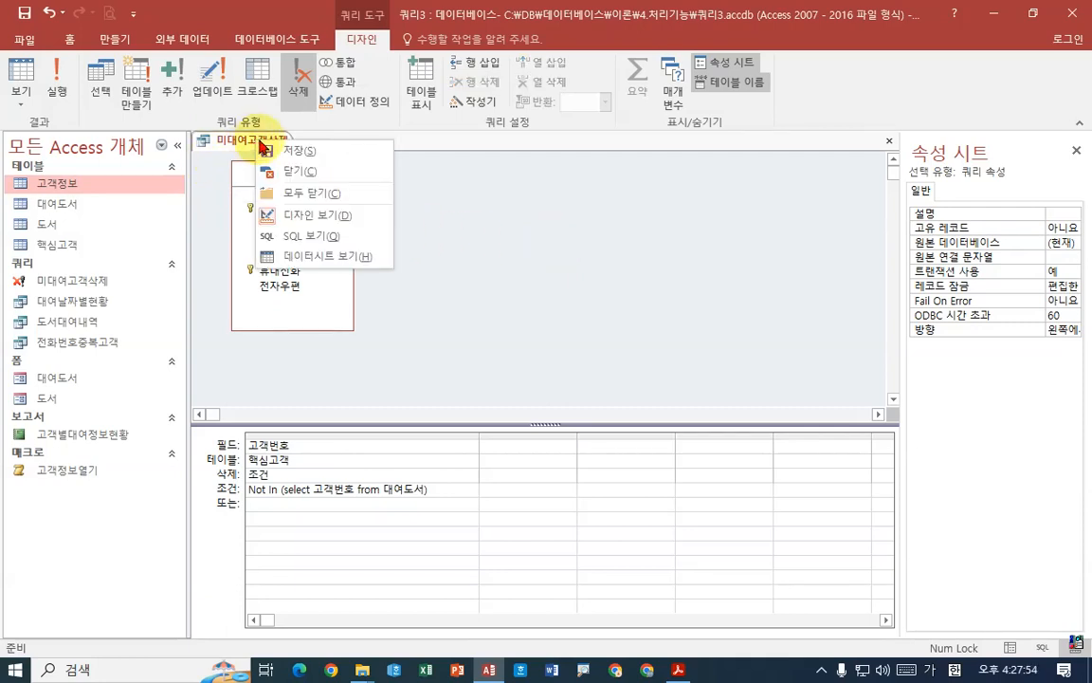
click(288, 176)
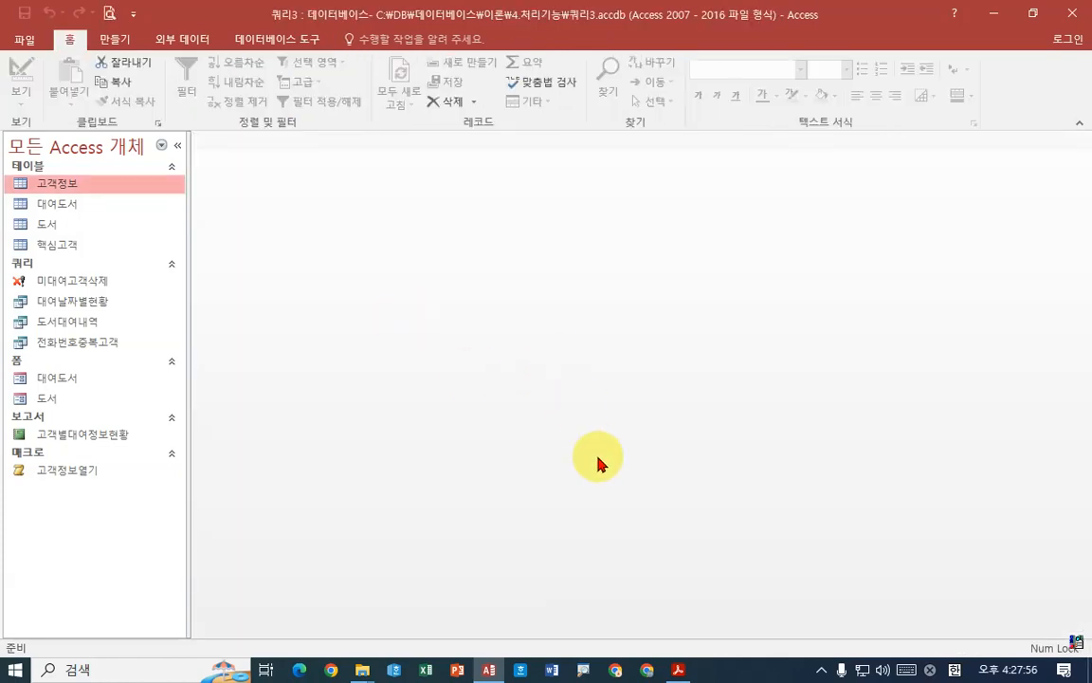
Review the 짝수고객 task in the exercise PDF against the 고객번호 values of the 고객정보 table, and close the table without saving its layout.
click(679, 670)
scroll(663, 327, down, 1)
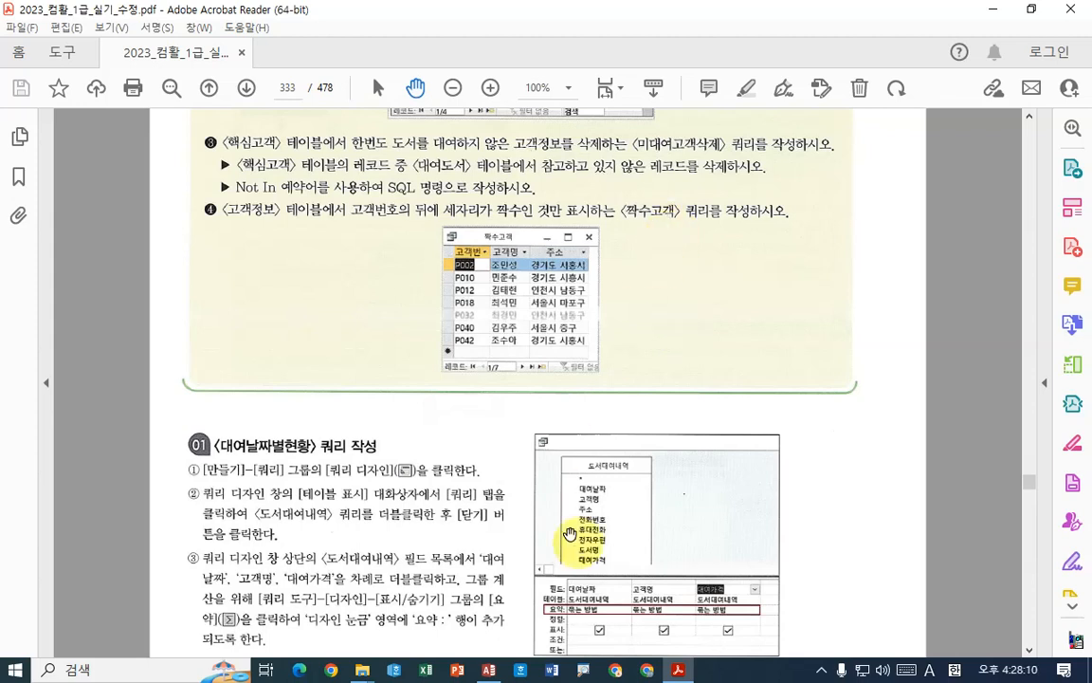
click(681, 671)
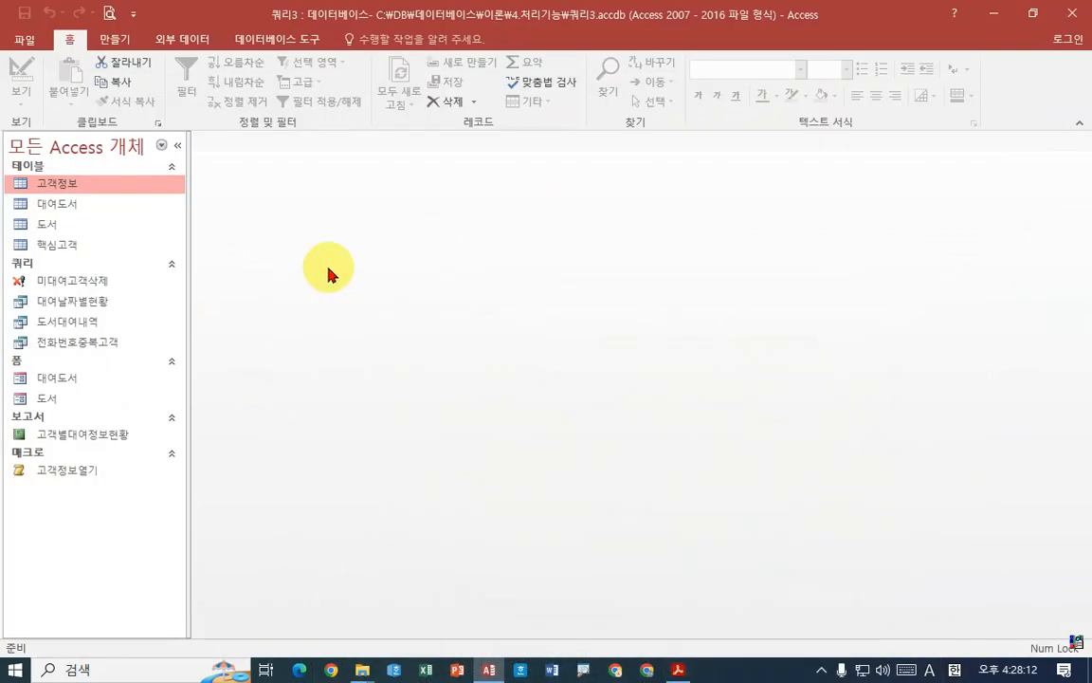
double_click(73, 189)
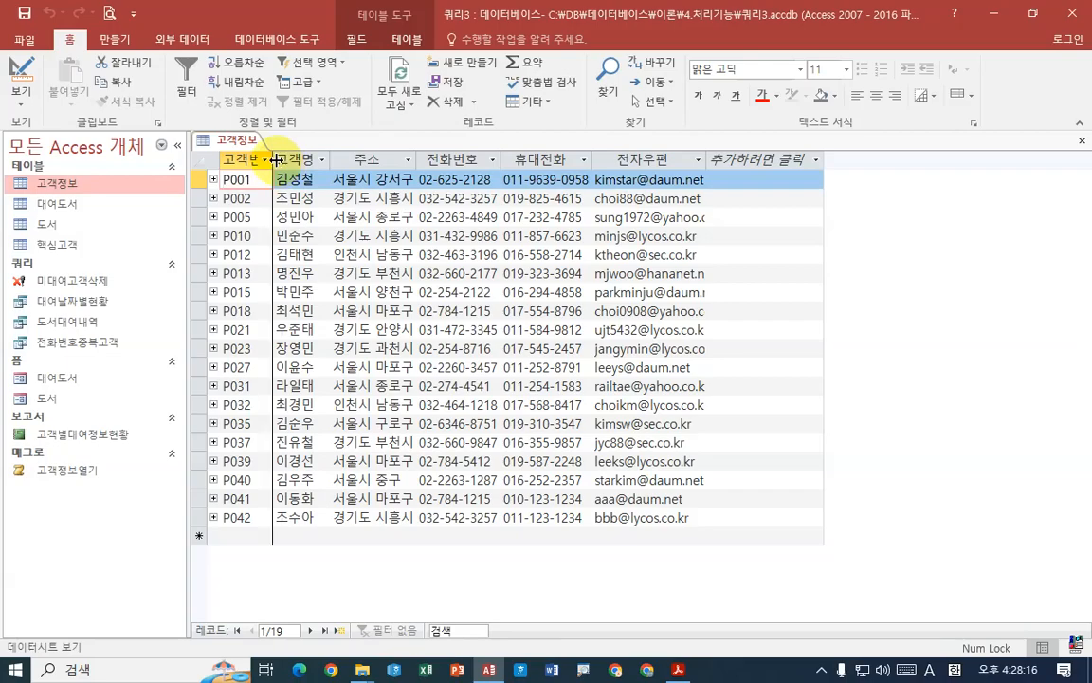
drag(274, 159, 344, 159)
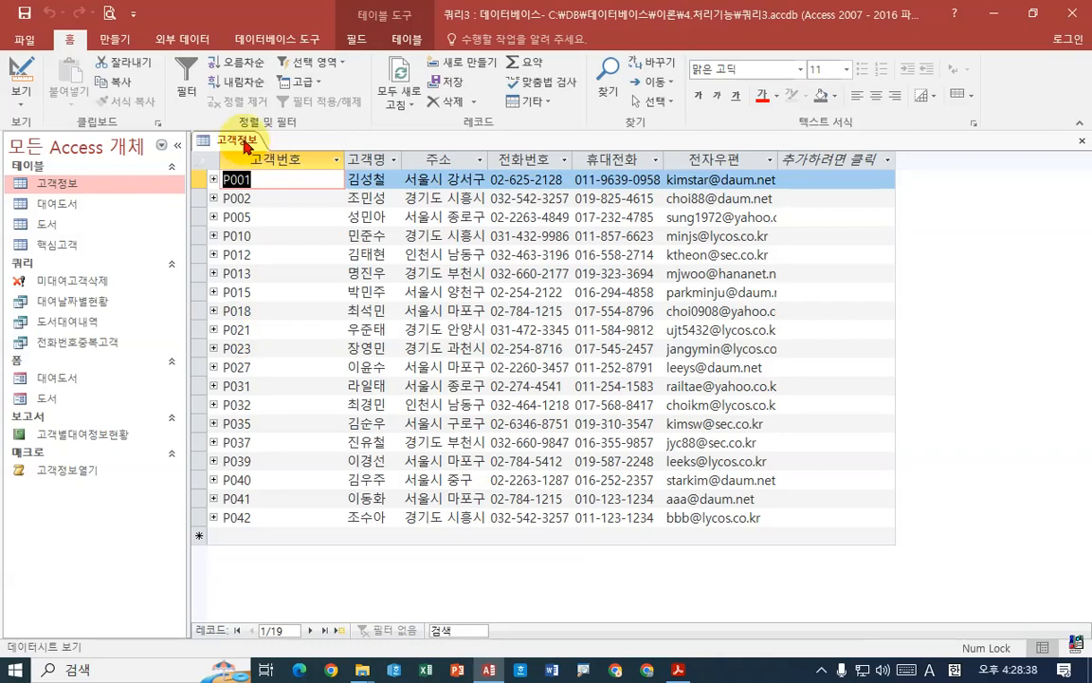
click(678, 671)
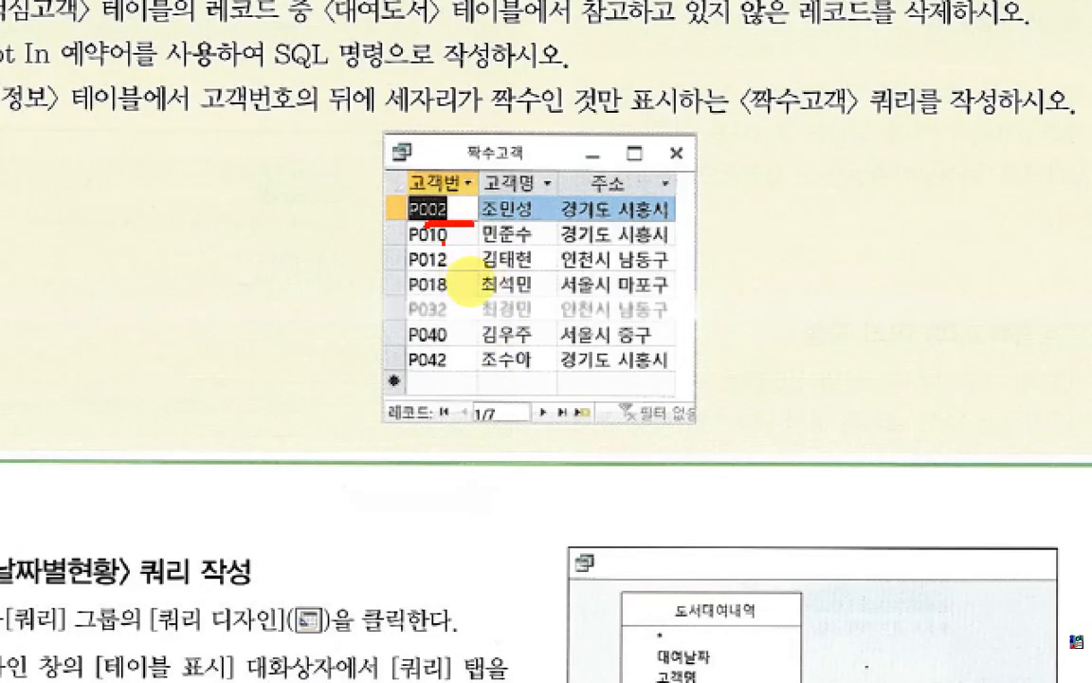
mouse_move(446, 244)
mouse_down()
mouse_move(461, 244)
mouse_move(480, 299)
mouse_up()
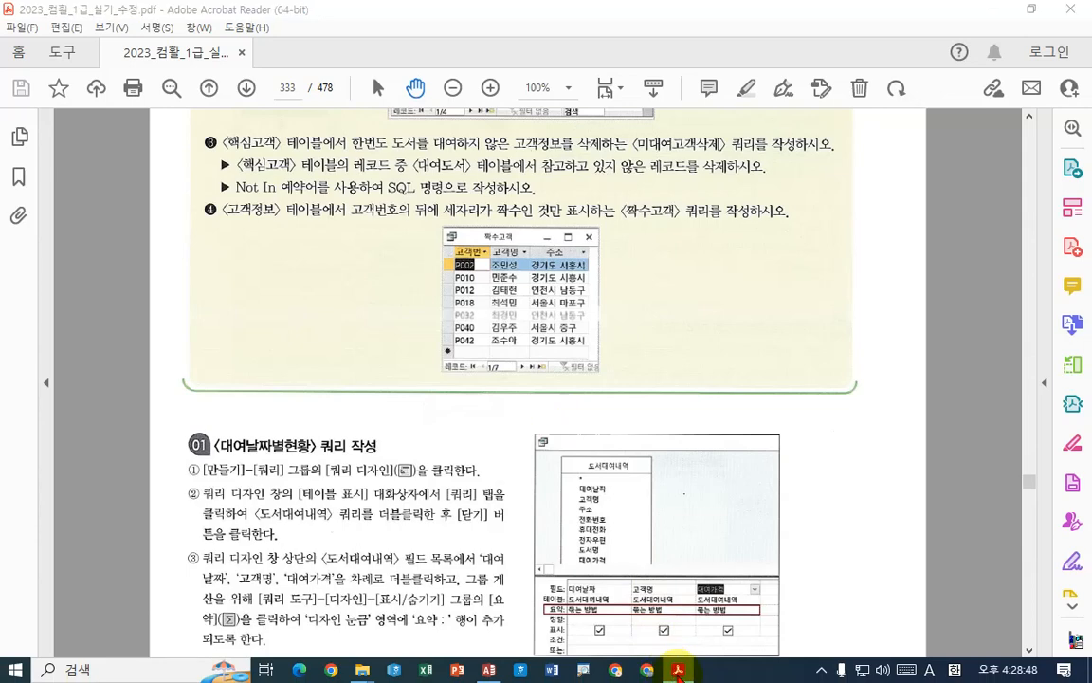
click(679, 670)
right_click(237, 143)
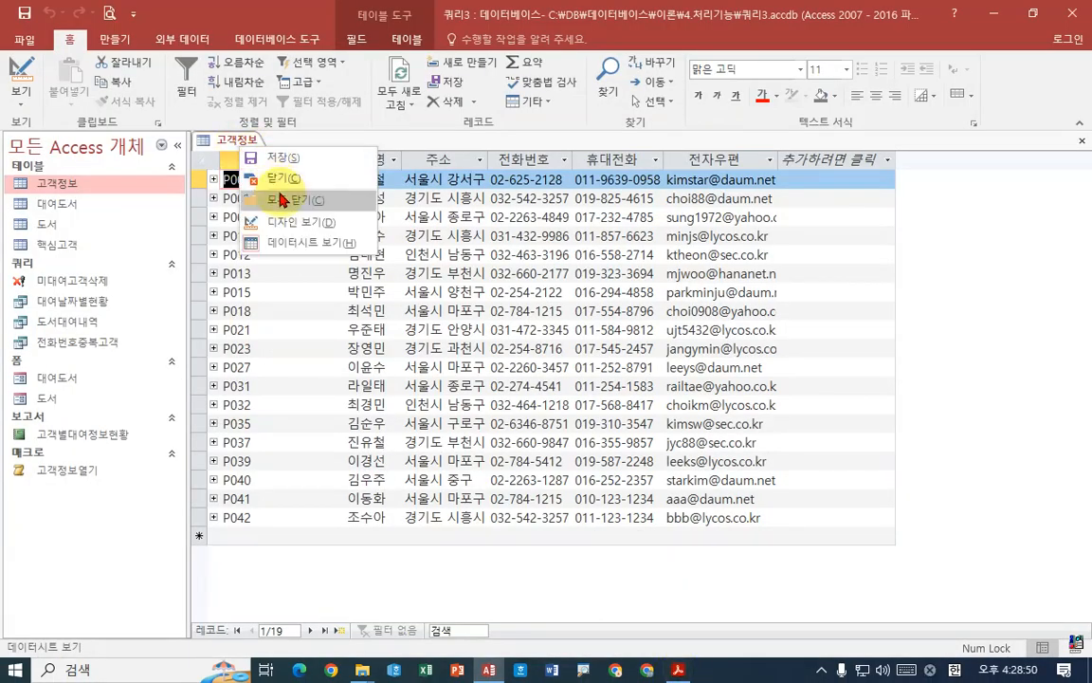
click(285, 185)
click(496, 347)
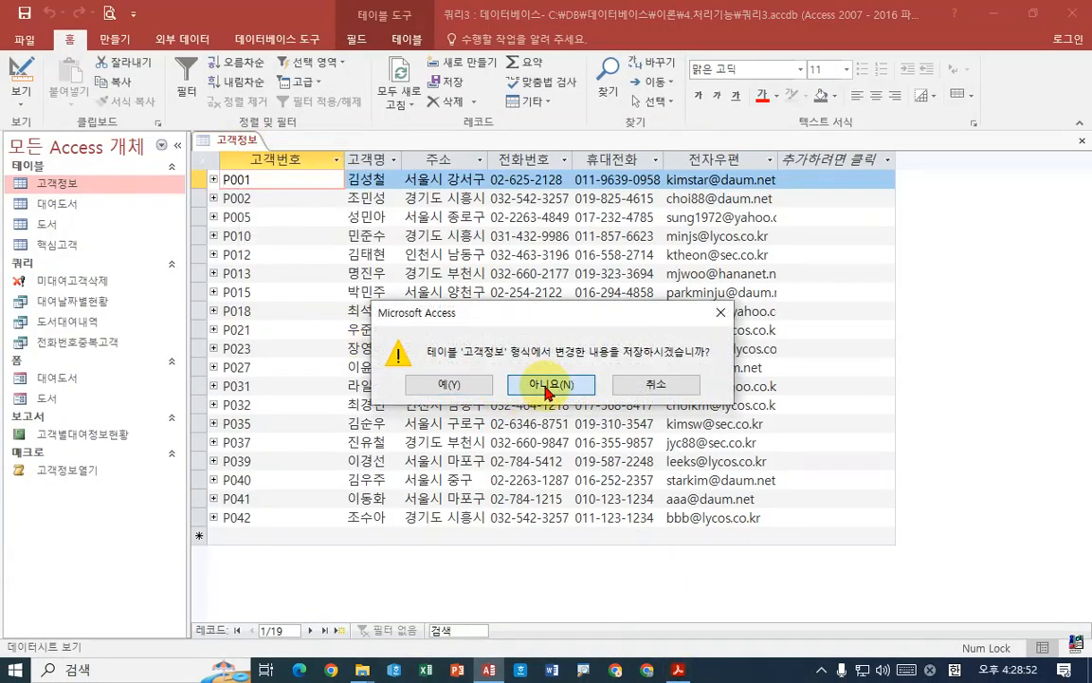
Create a new query in design view based on the 고객정보 table and enlarge its field list to show all fields.
click(114, 39)
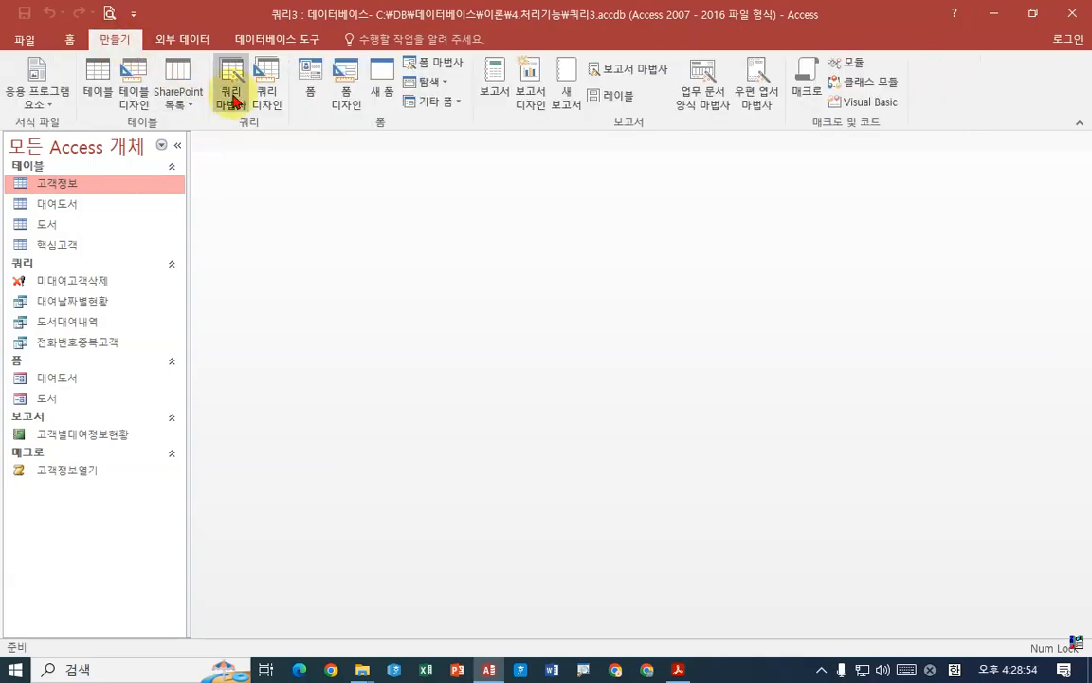
click(267, 103)
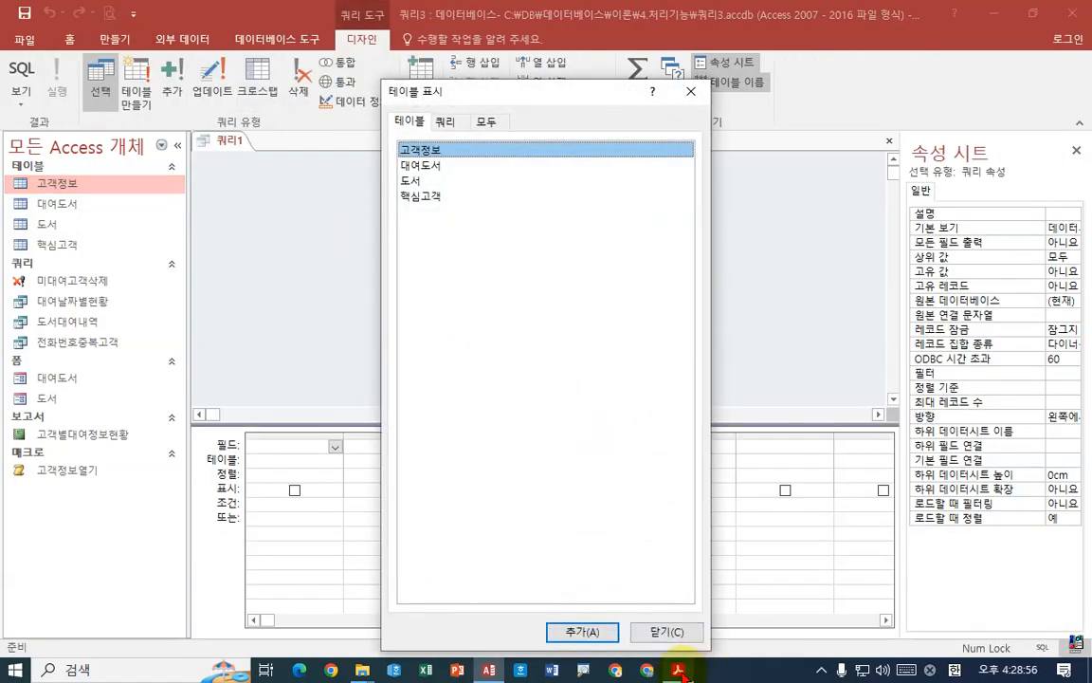
click(679, 669)
click(679, 669)
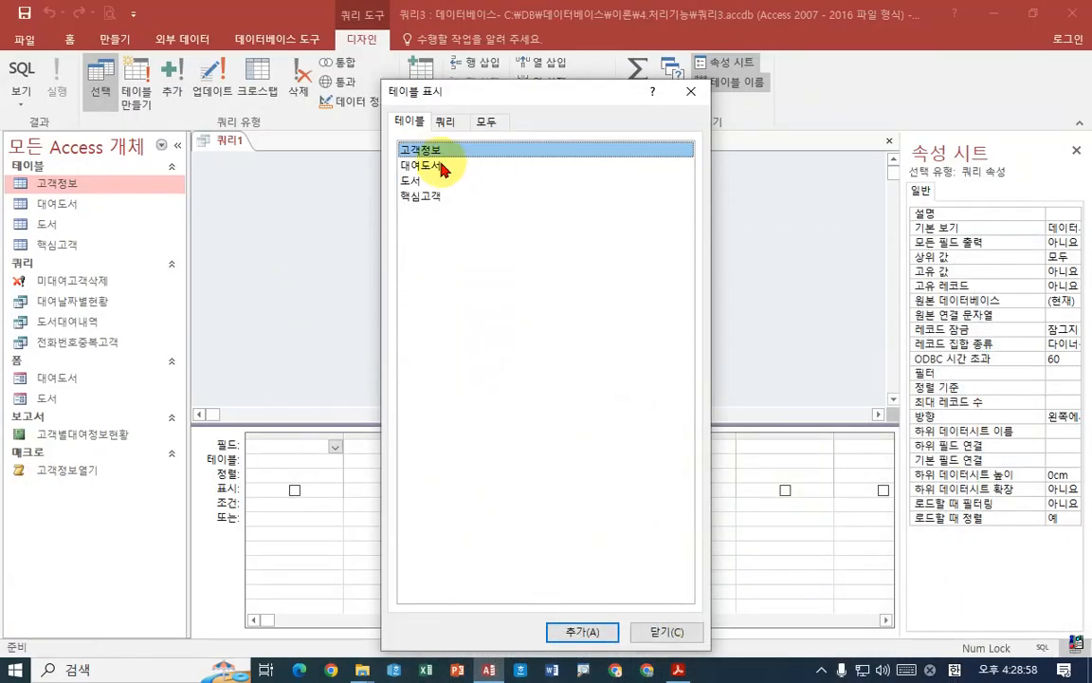
click(686, 668)
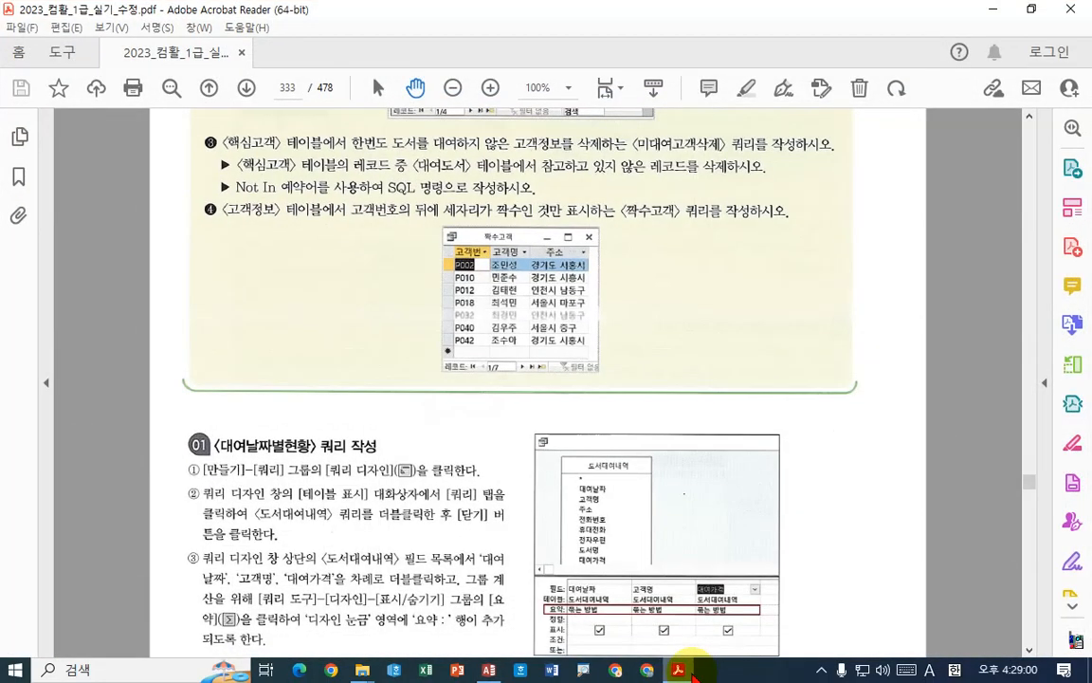
click(687, 669)
double_click(433, 151)
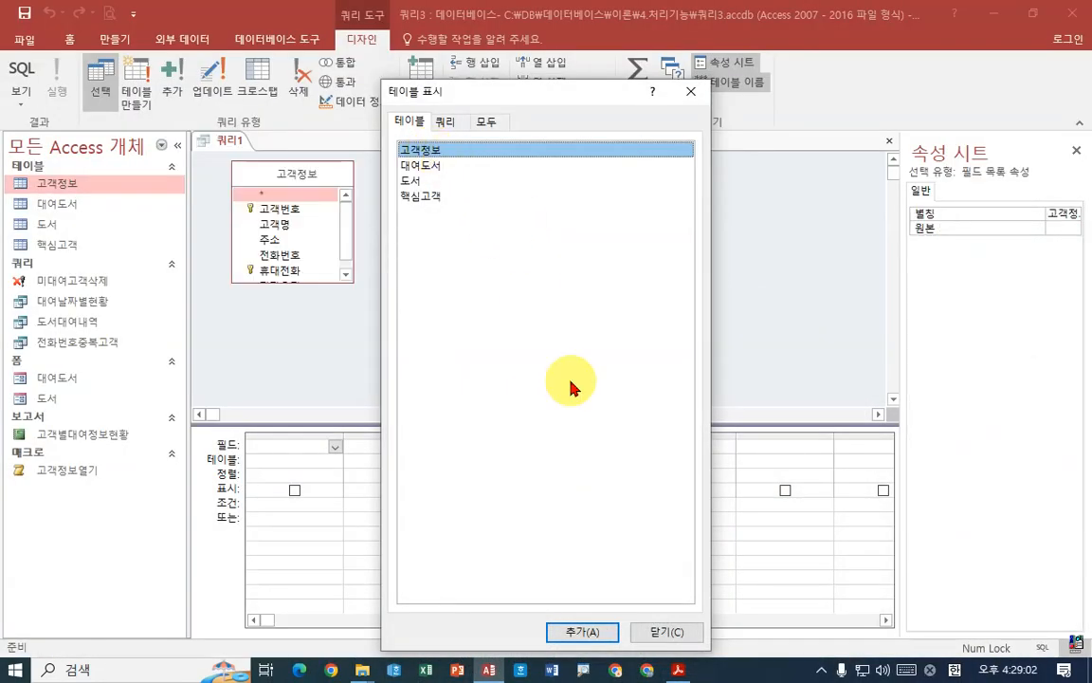
click(676, 634)
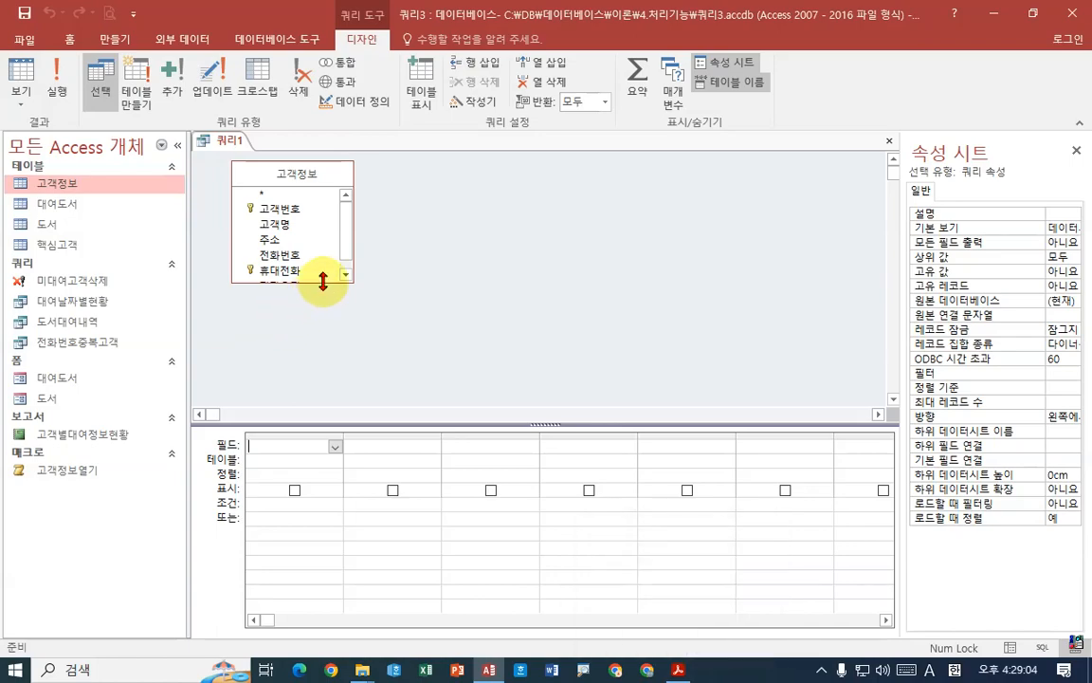
drag(286, 282, 334, 373)
Add the 고객번호, 고객명 and 주소 fields to the query grid, following the sample result in the exercise PDF.
click(679, 669)
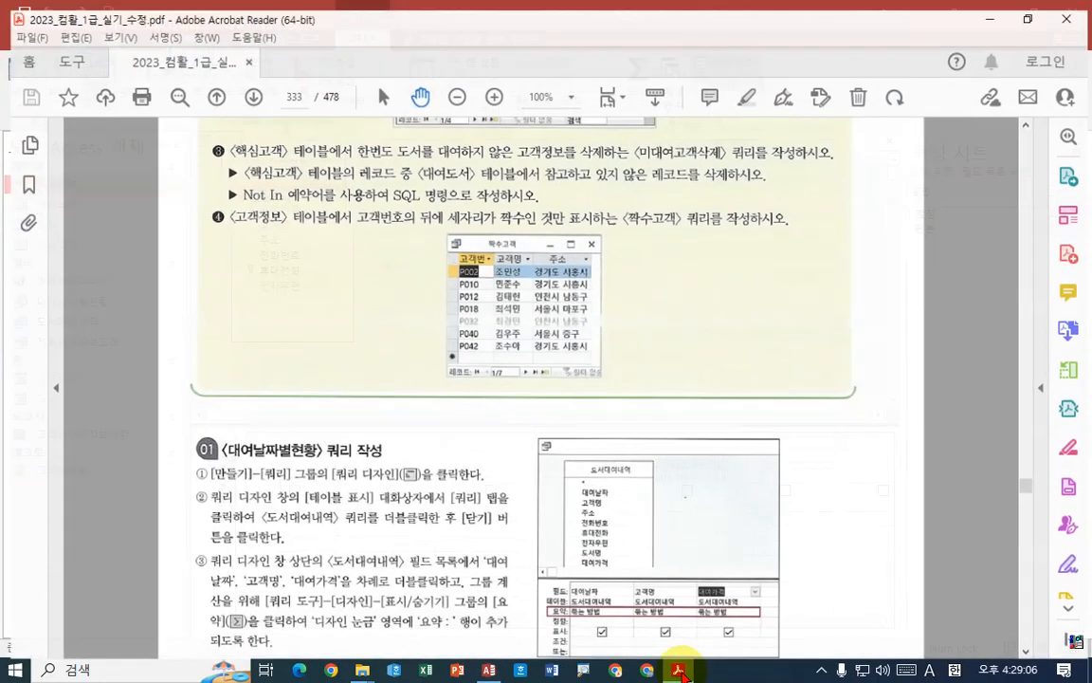
click(682, 671)
double_click(284, 211)
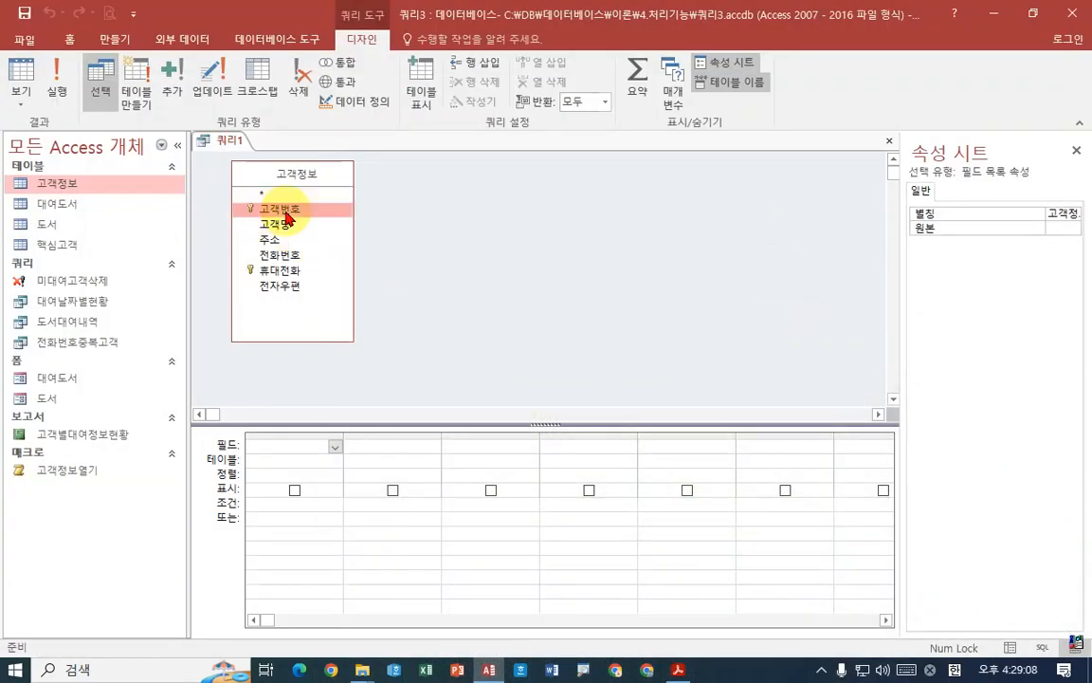
click(679, 670)
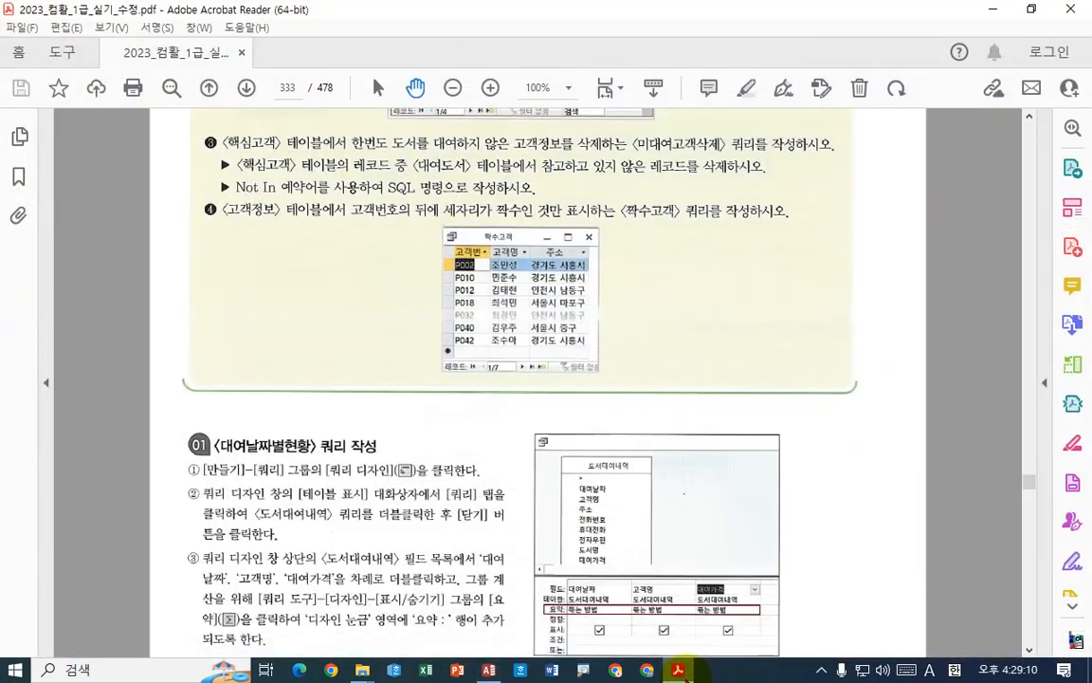
click(679, 671)
double_click(284, 225)
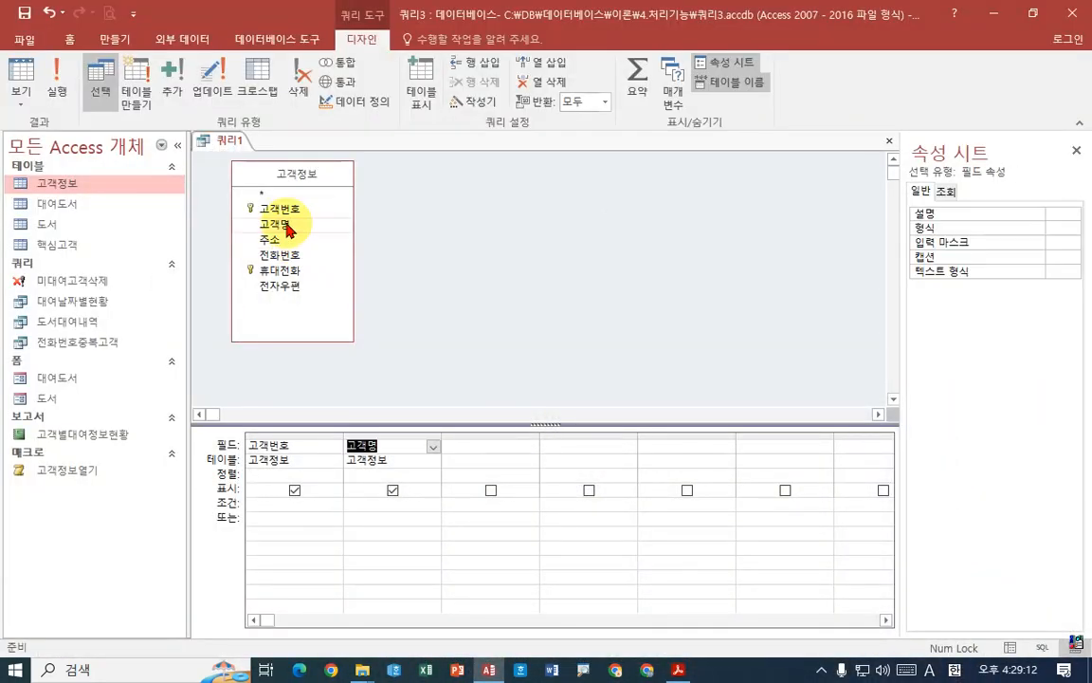
click(679, 671)
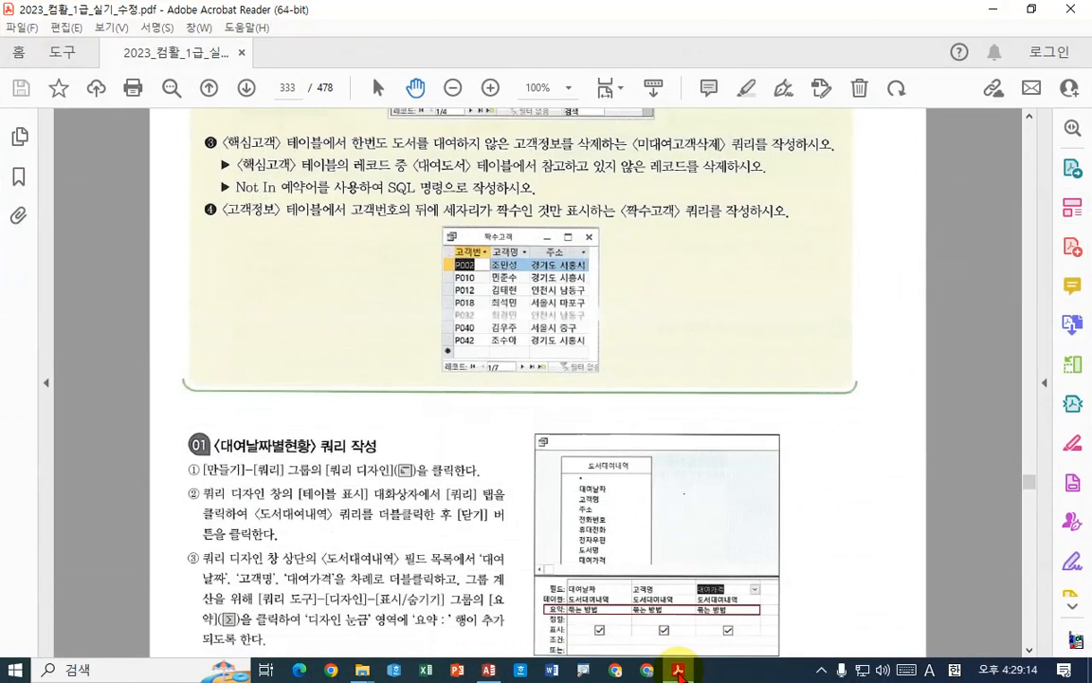
click(679, 671)
click(278, 241)
double_click(277, 242)
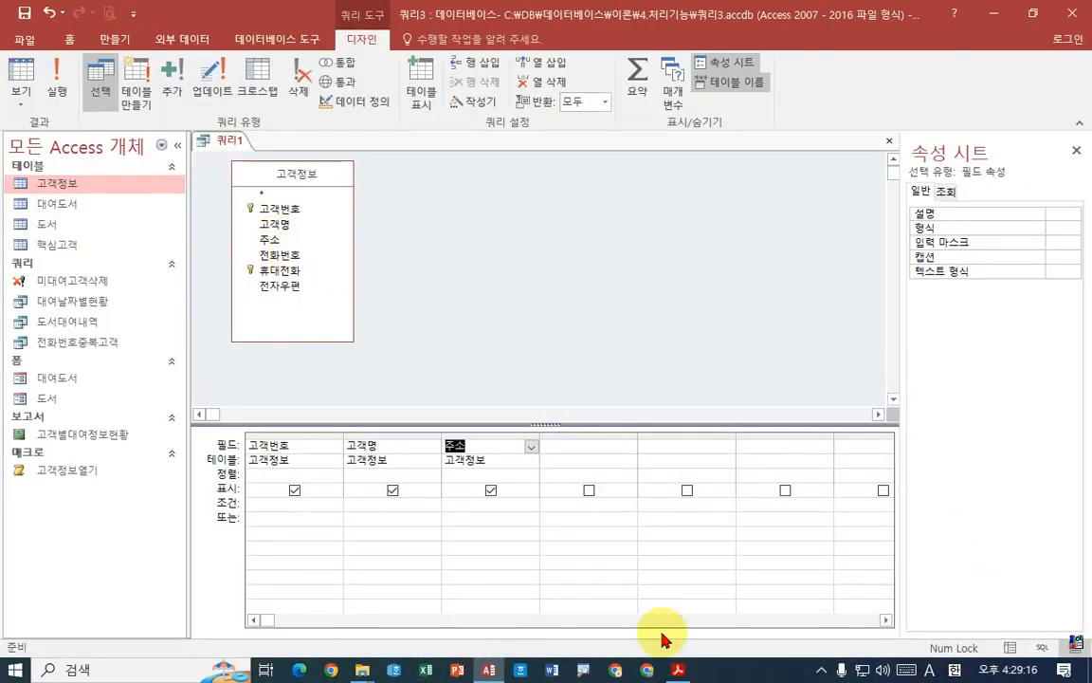
click(679, 671)
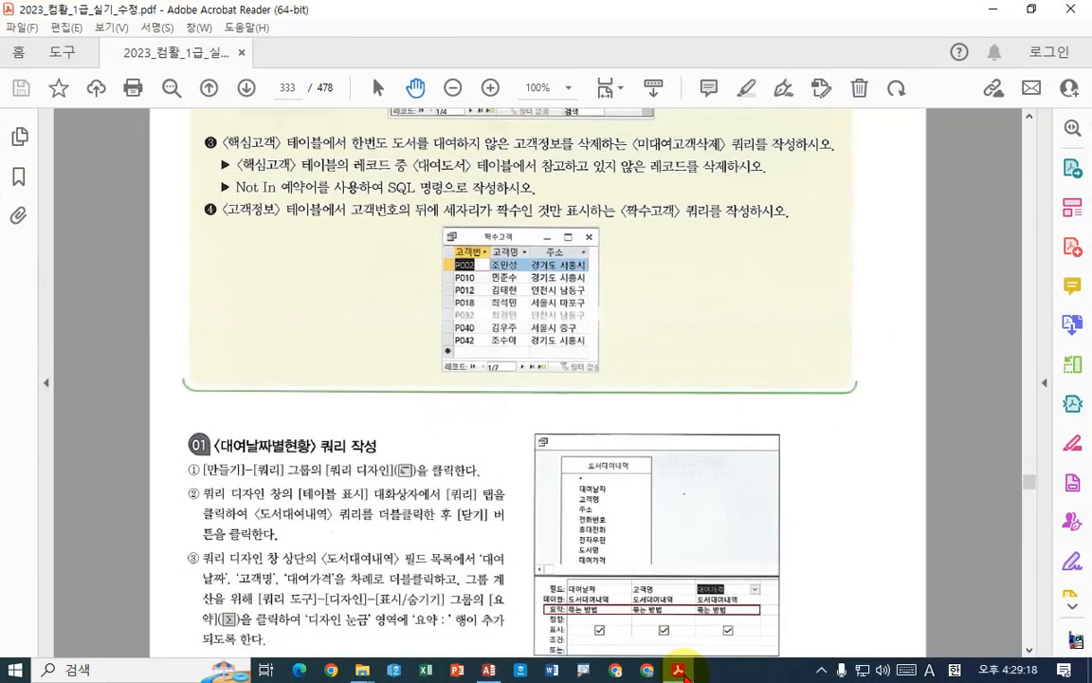
click(679, 670)
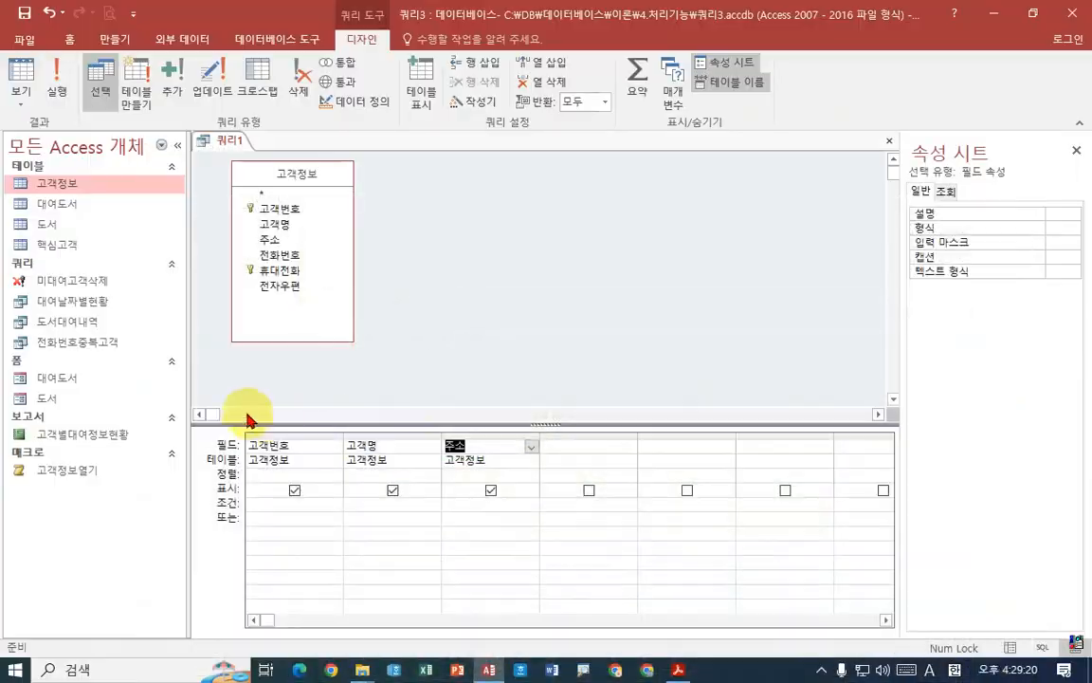
Add 고객번호 again as the fourth column of the query grid and exclude that column from the displayed results.
click(291, 445)
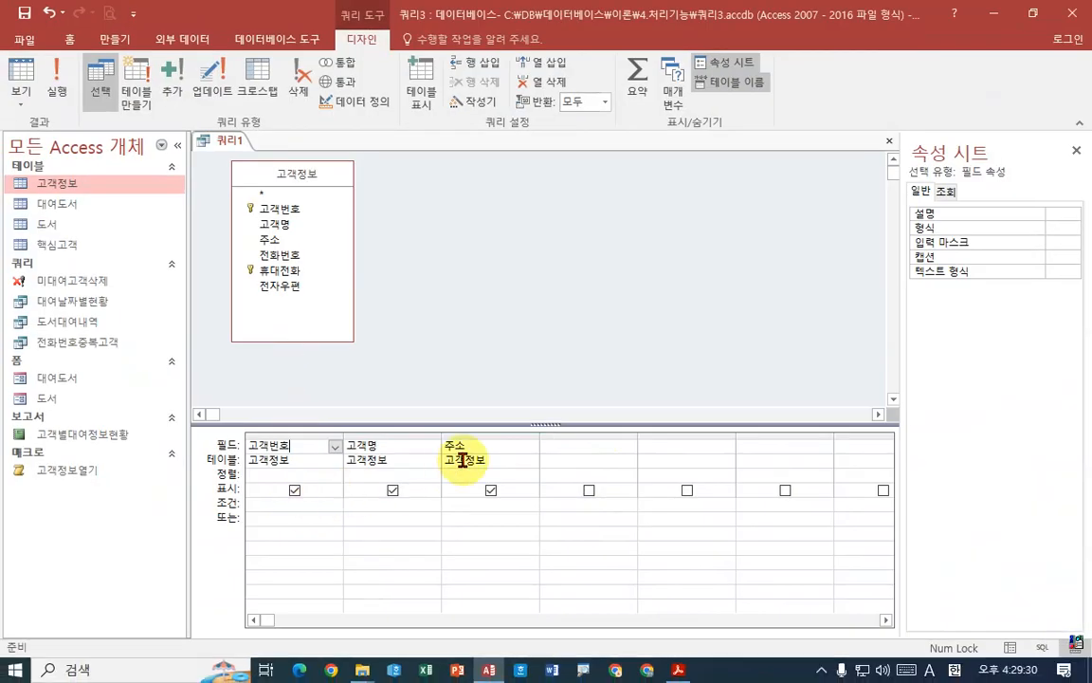
click(549, 447)
click(441, 298)
click(278, 209)
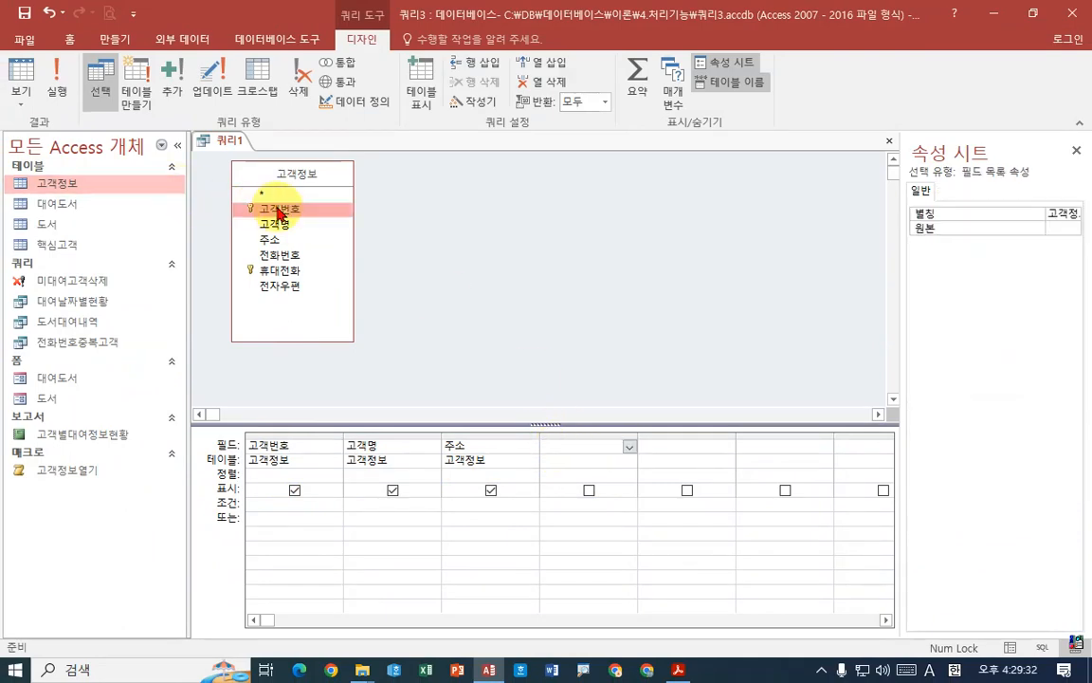
drag(277, 209, 573, 495)
click(588, 490)
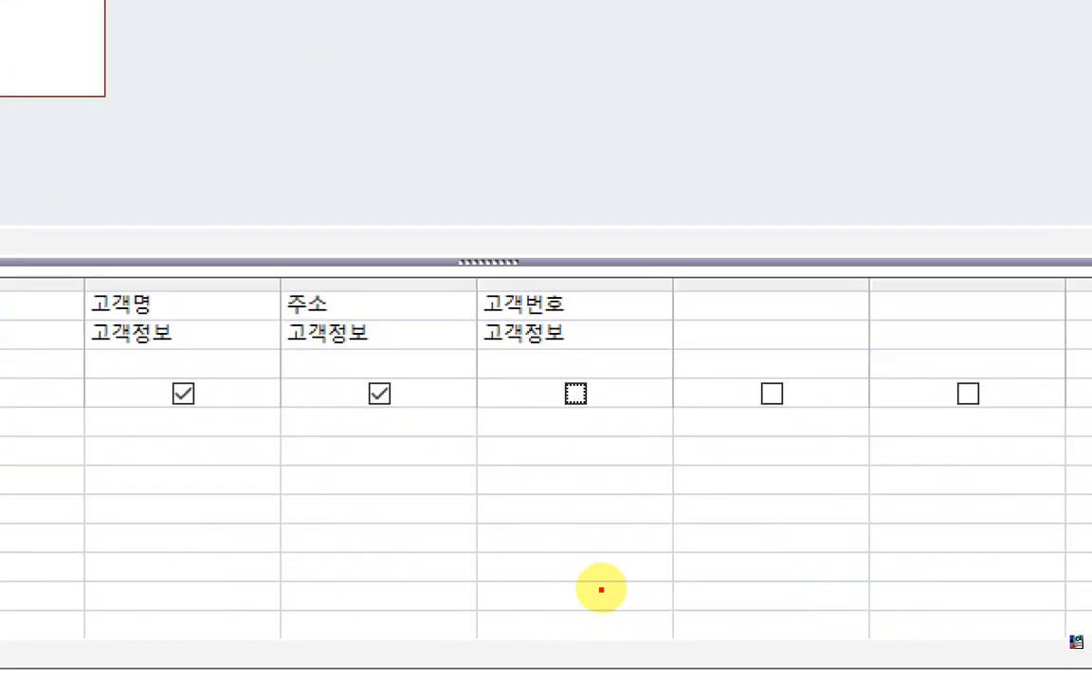
mouse_move(668, 460)
mouse_down()
mouse_move(708, 286)
mouse_move(581, 516)
mouse_up()
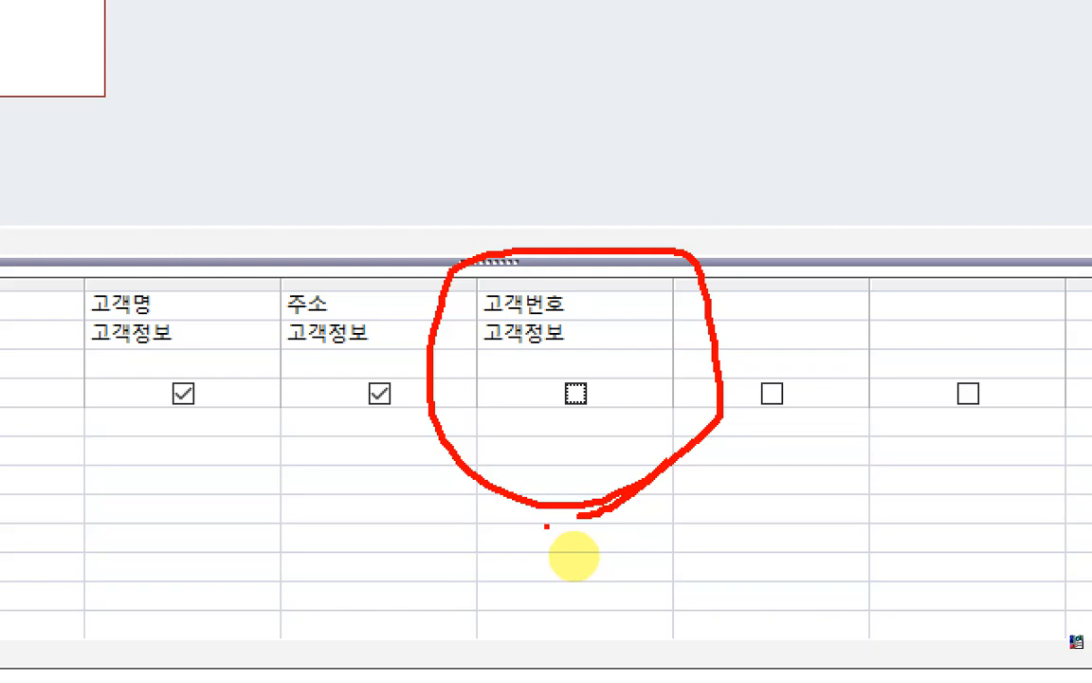
Build the expression right(고객번호,3) for the undisplayed fourth column of the query grid in the Expression Builder.
key(Escape)
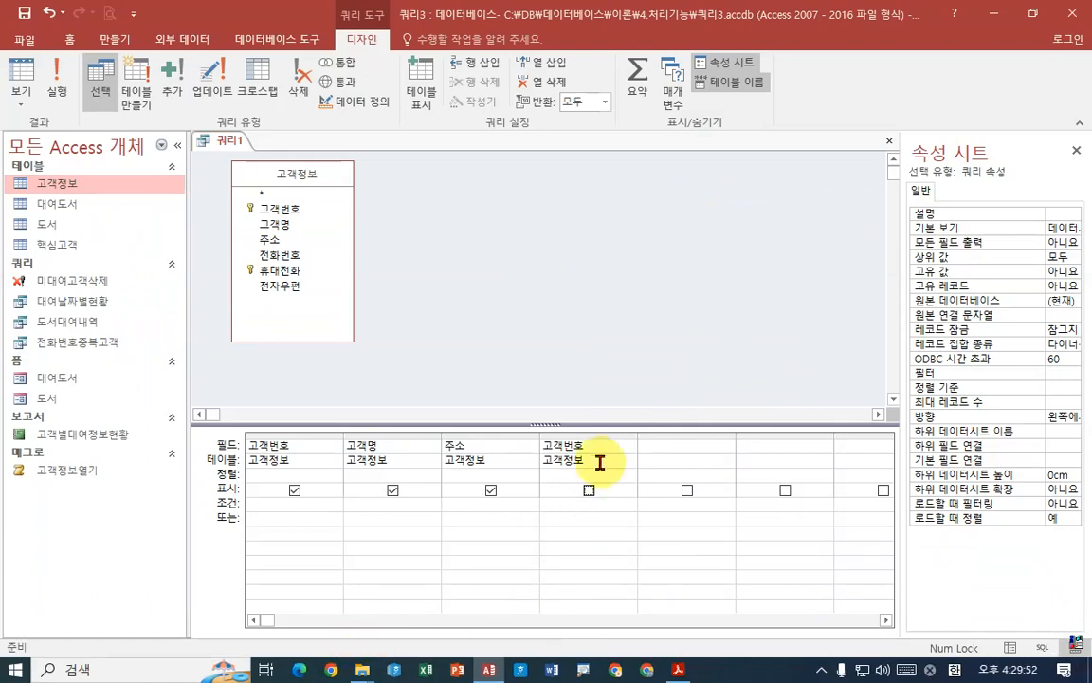
right_click(854, 214)
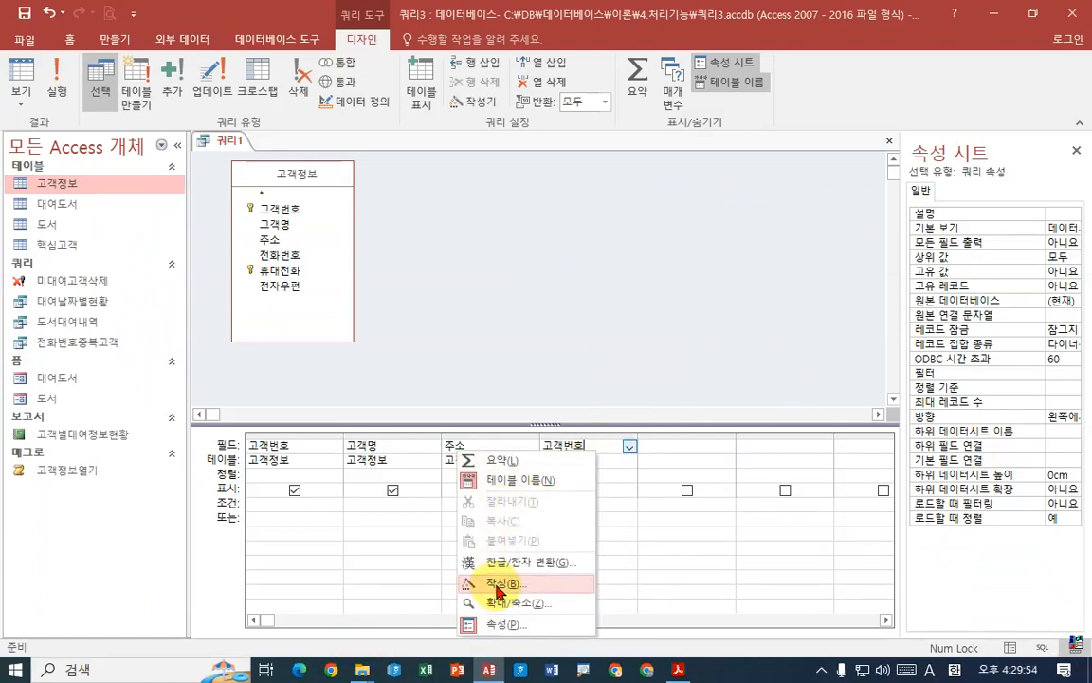
click(470, 583)
drag(553, 98, 837, 44)
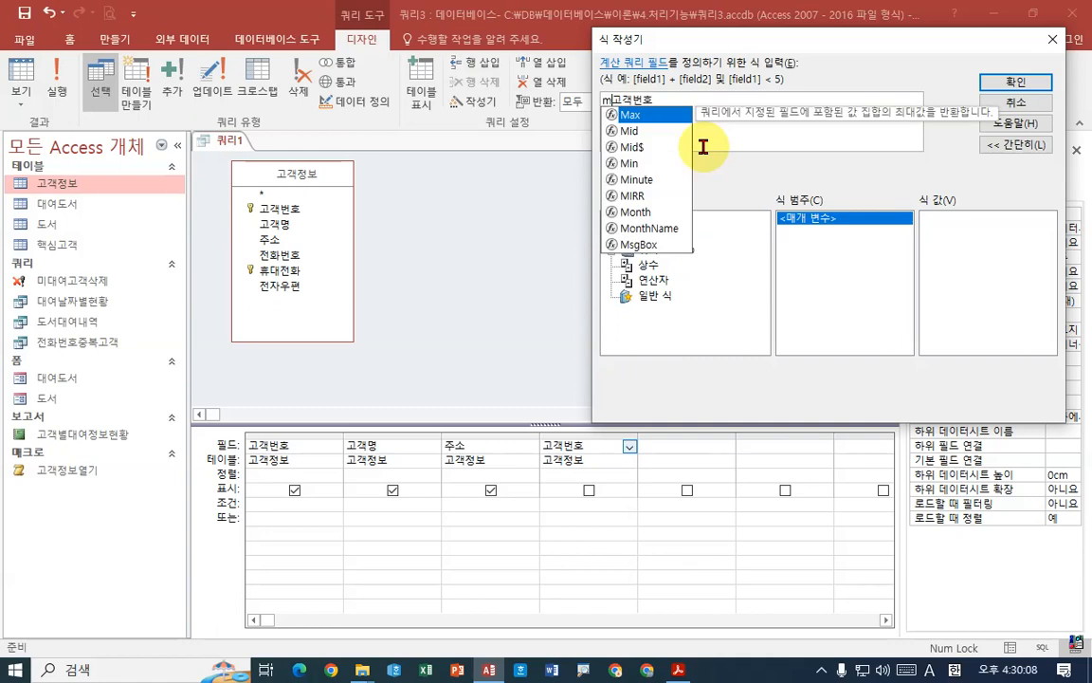
text(right)
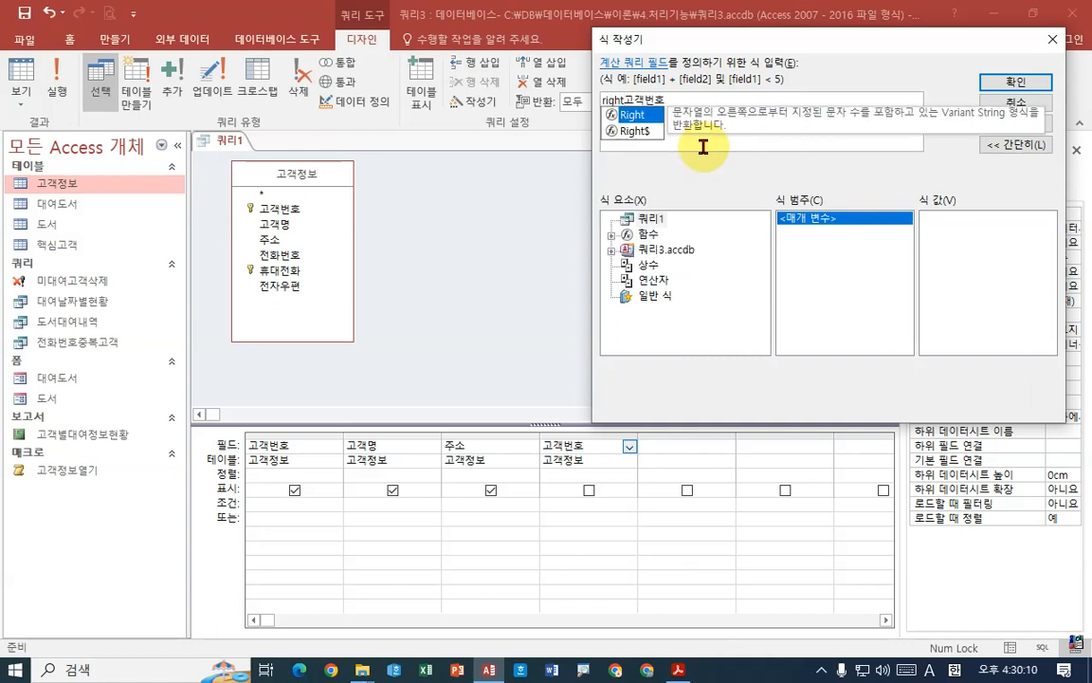
text((고객번호)
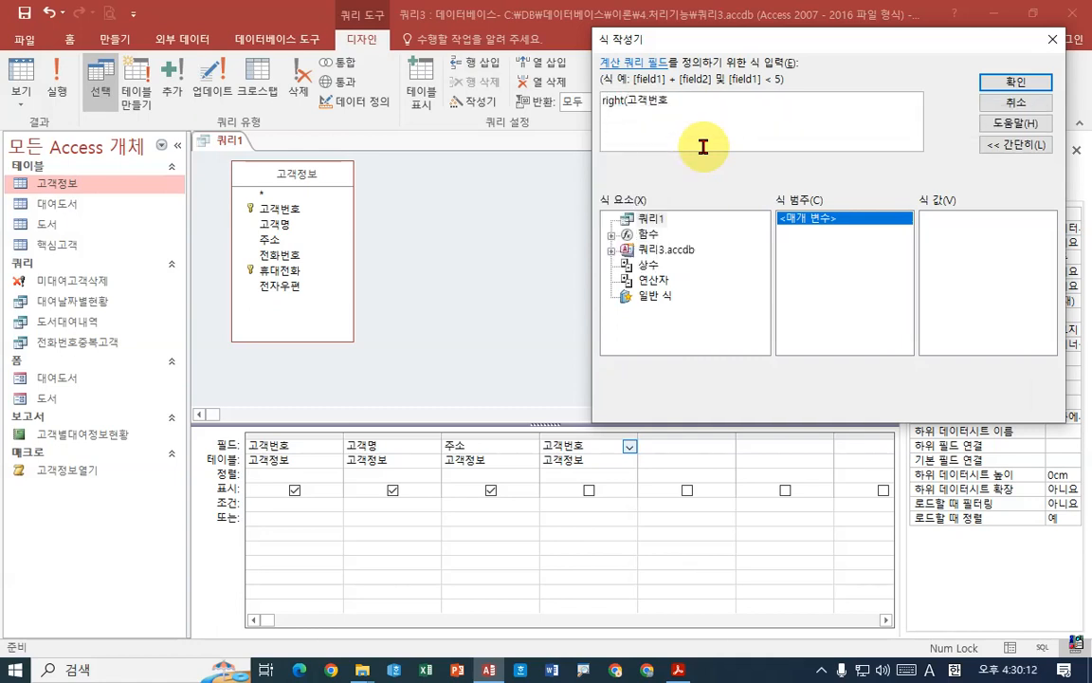
text(,3))
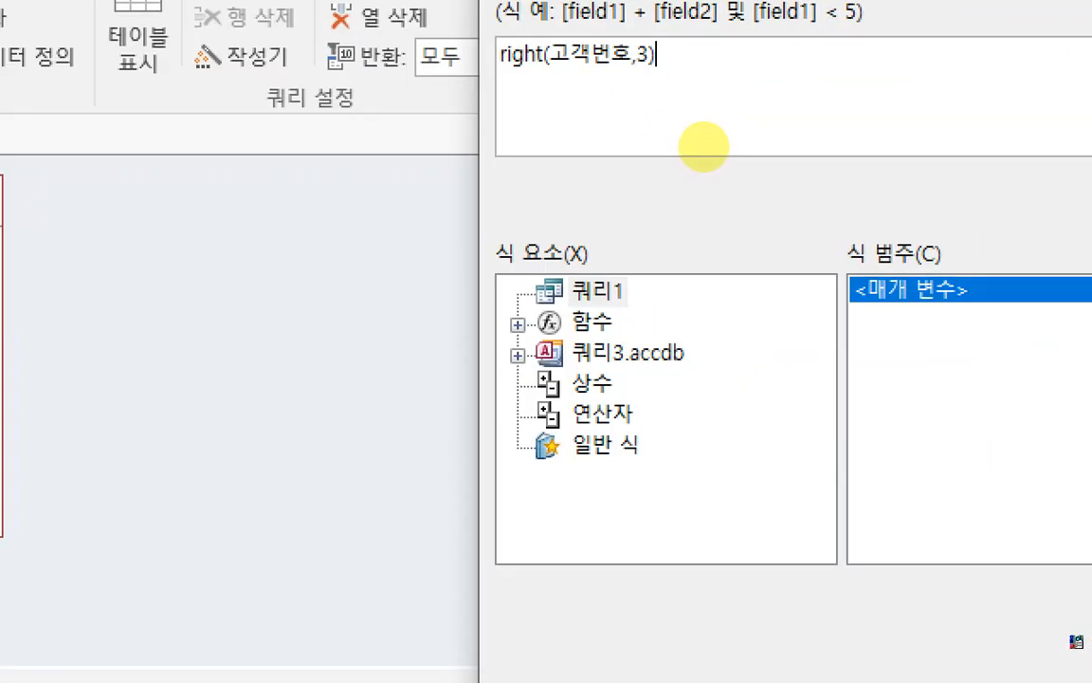
key(ctrl+space)
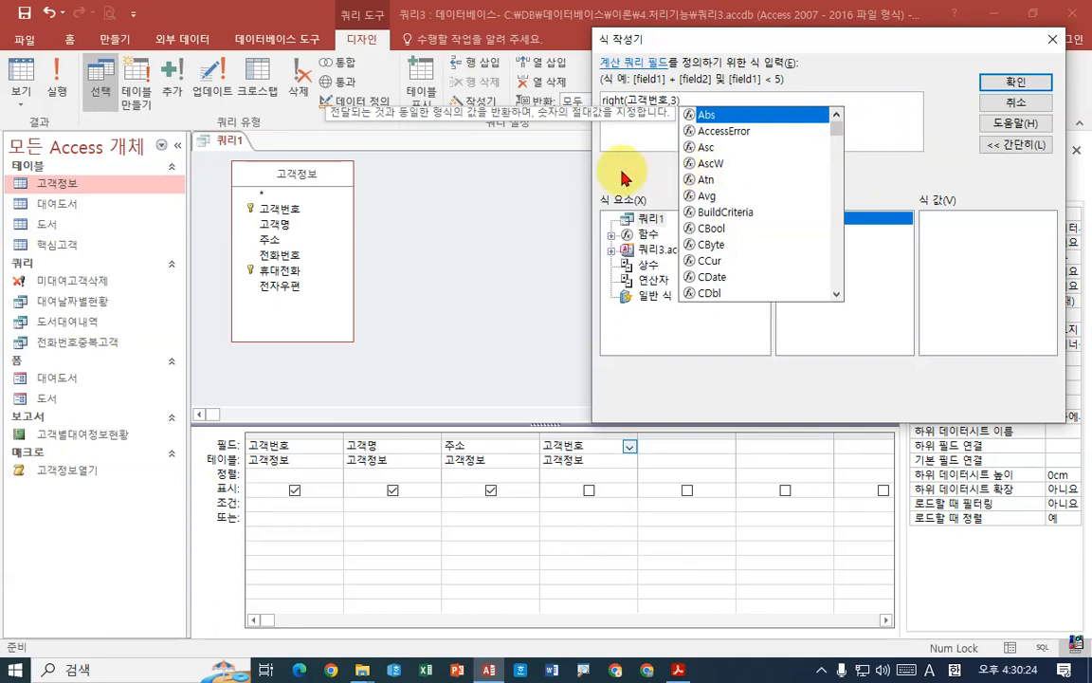
click(901, 167)
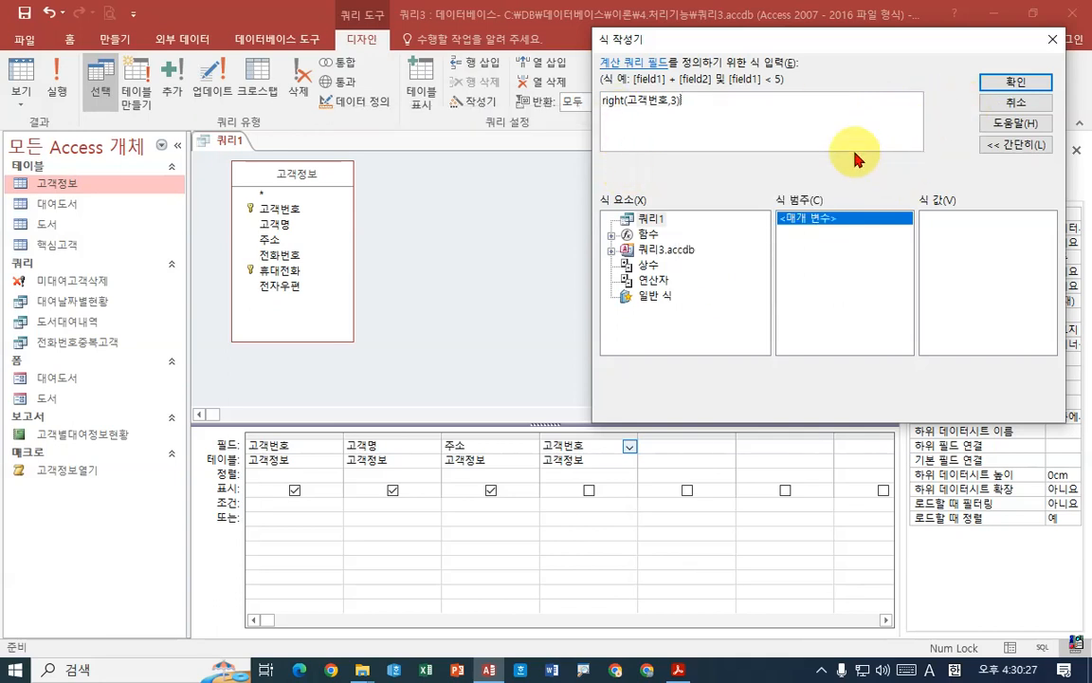
click(756, 139)
click(604, 101)
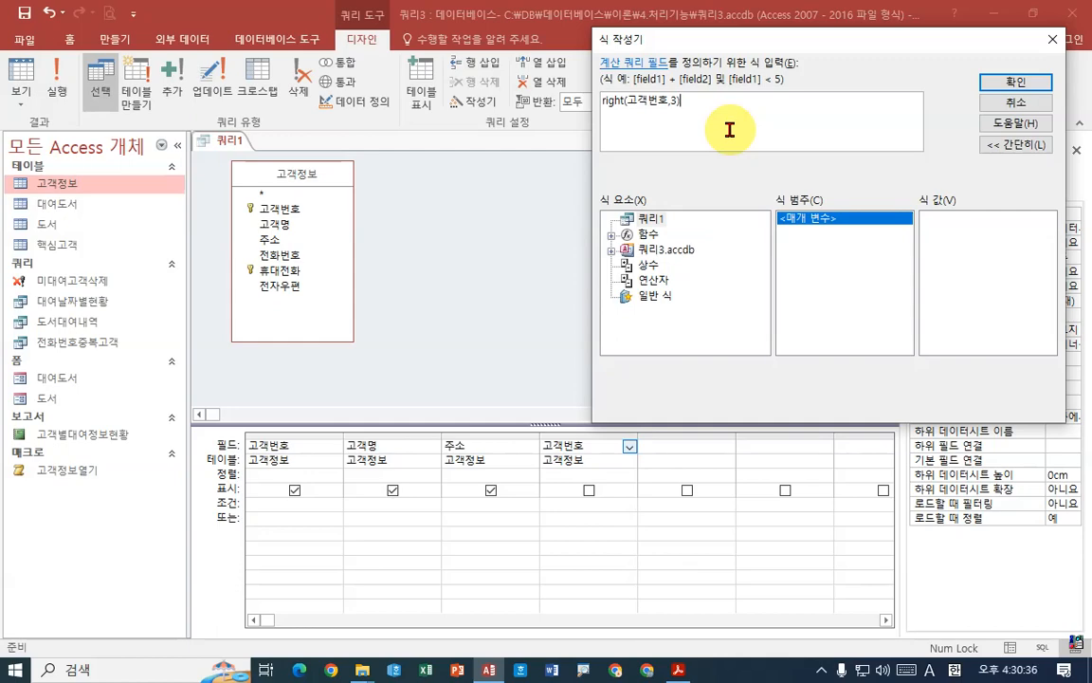
click(1016, 81)
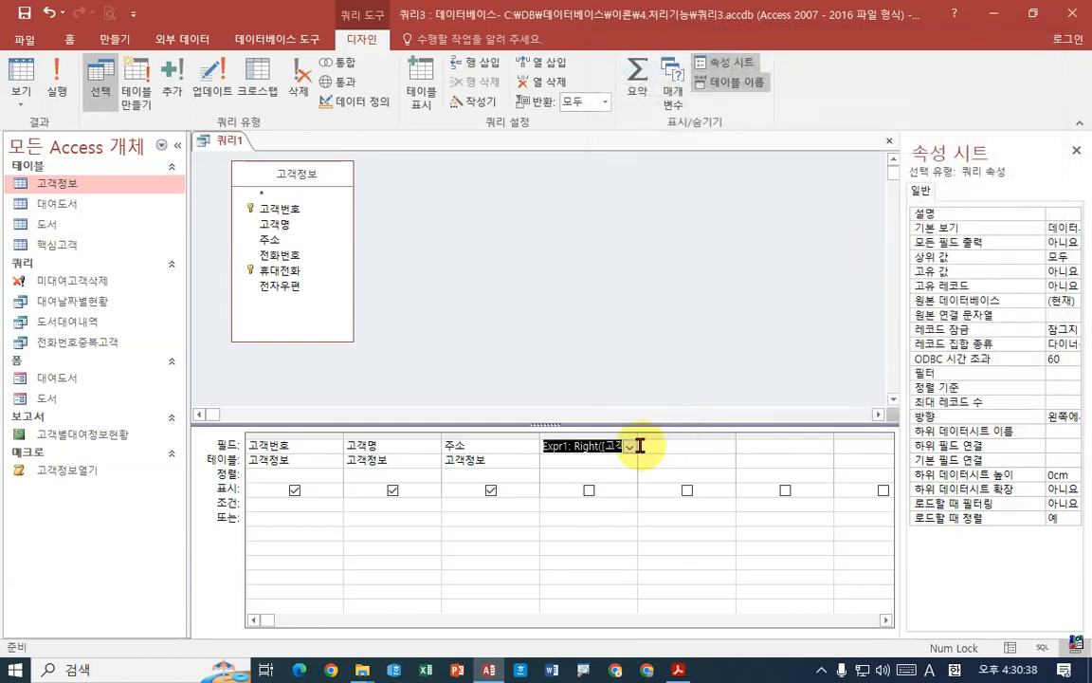
Append mod 2 to the fourth column's Right expression and widen the column to show the whole formula.
right_click(586, 456)
click(520, 583)
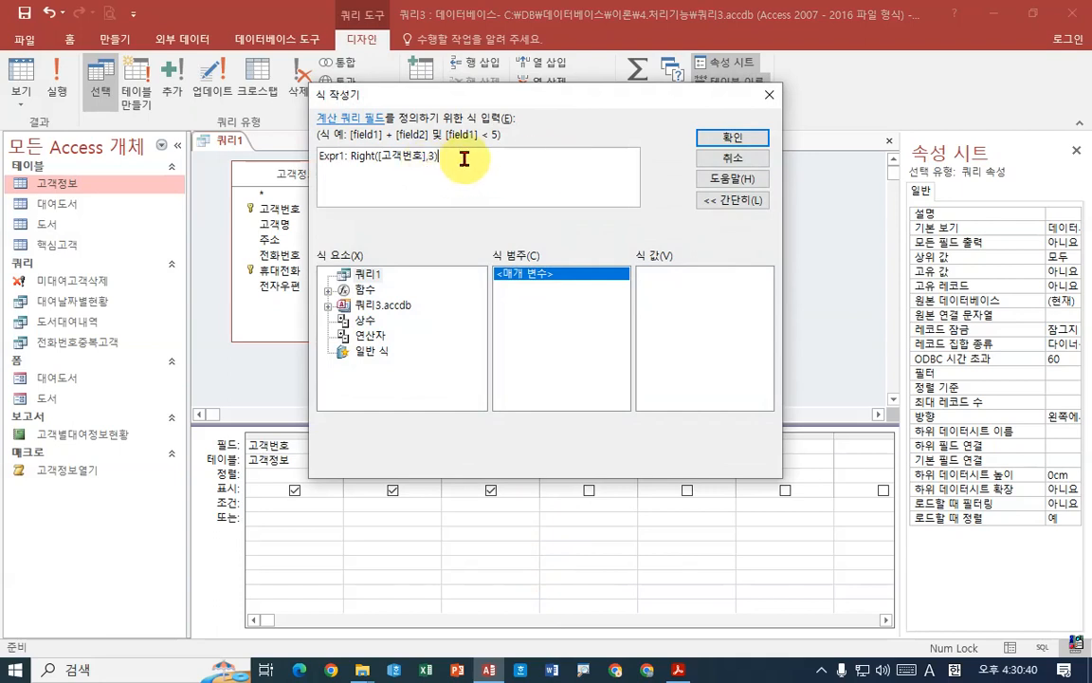
text(mod 2)
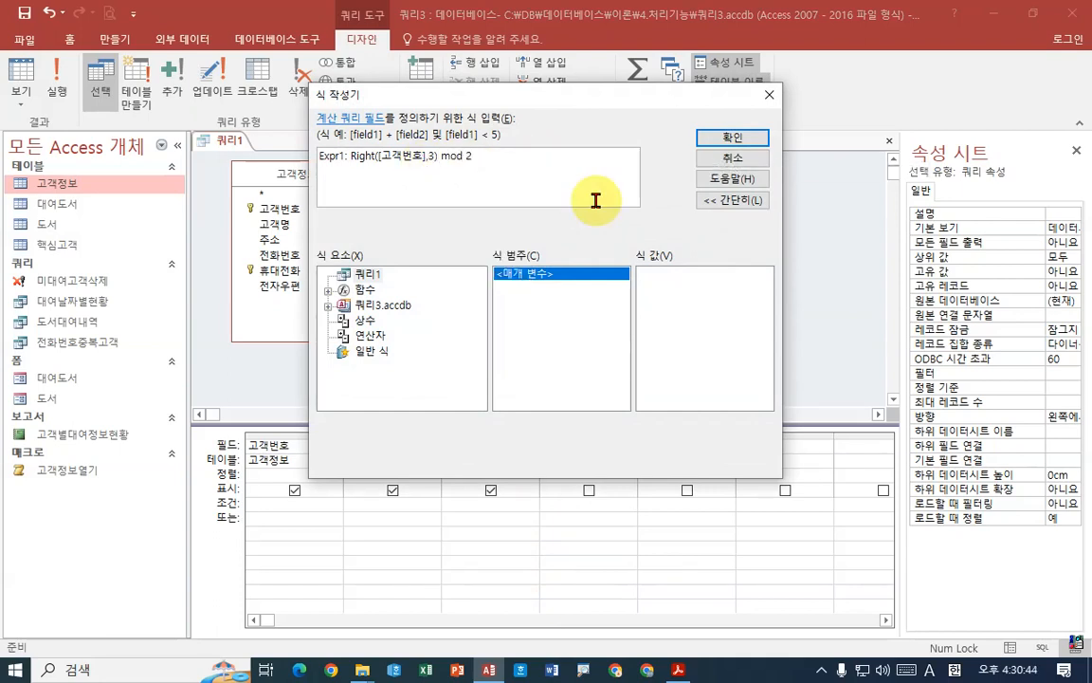
click(732, 138)
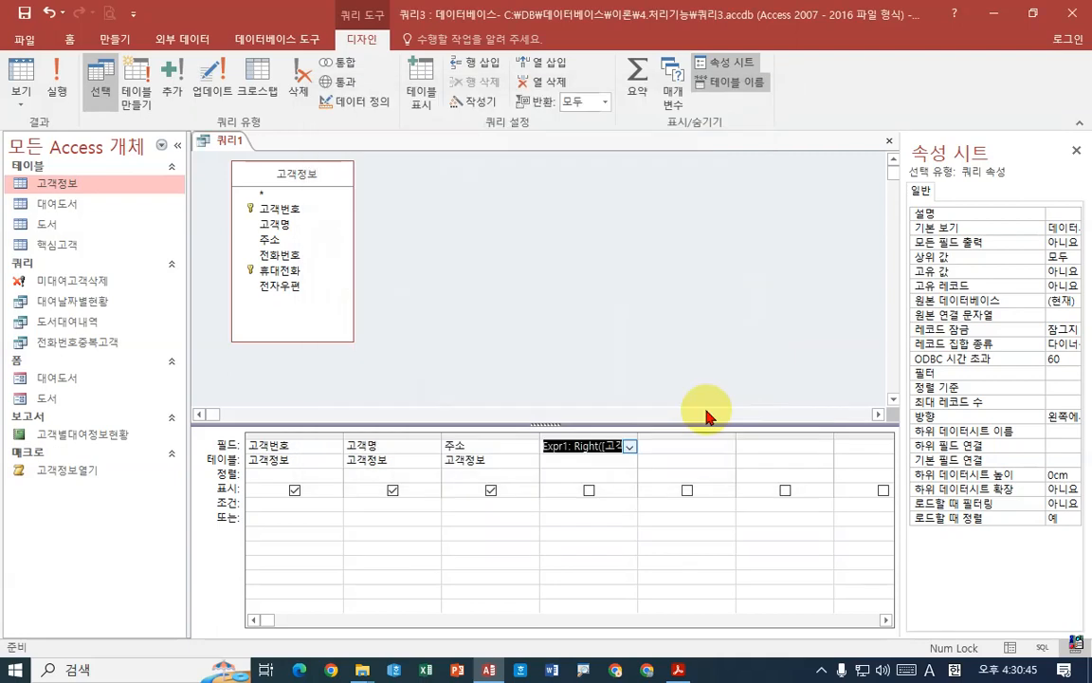
double_click(635, 438)
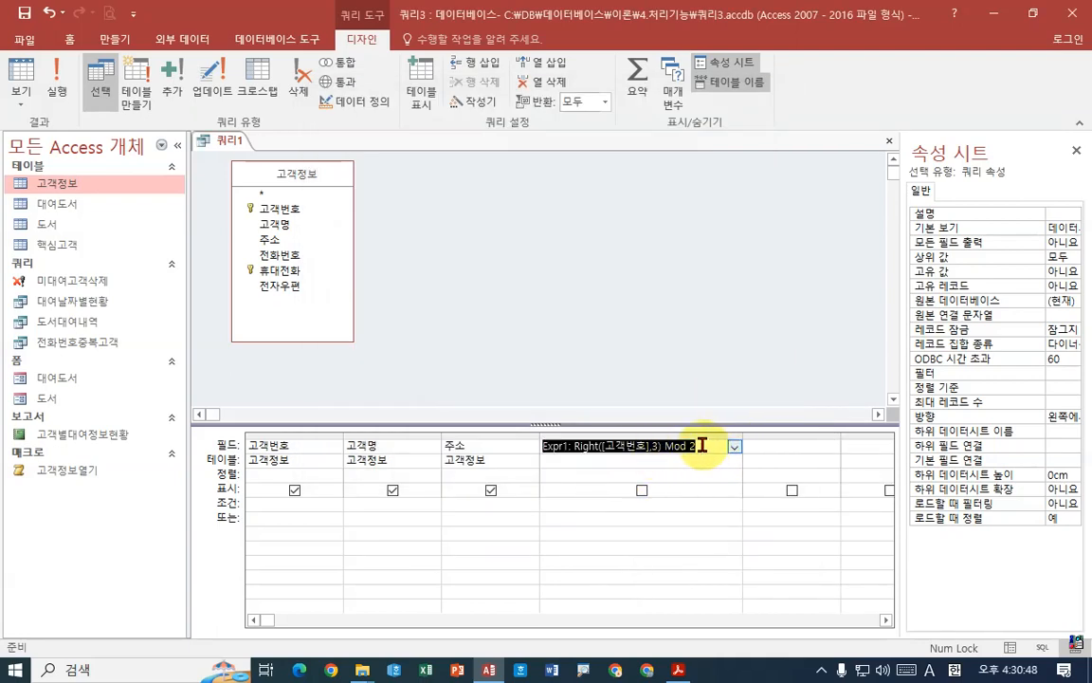
click(700, 446)
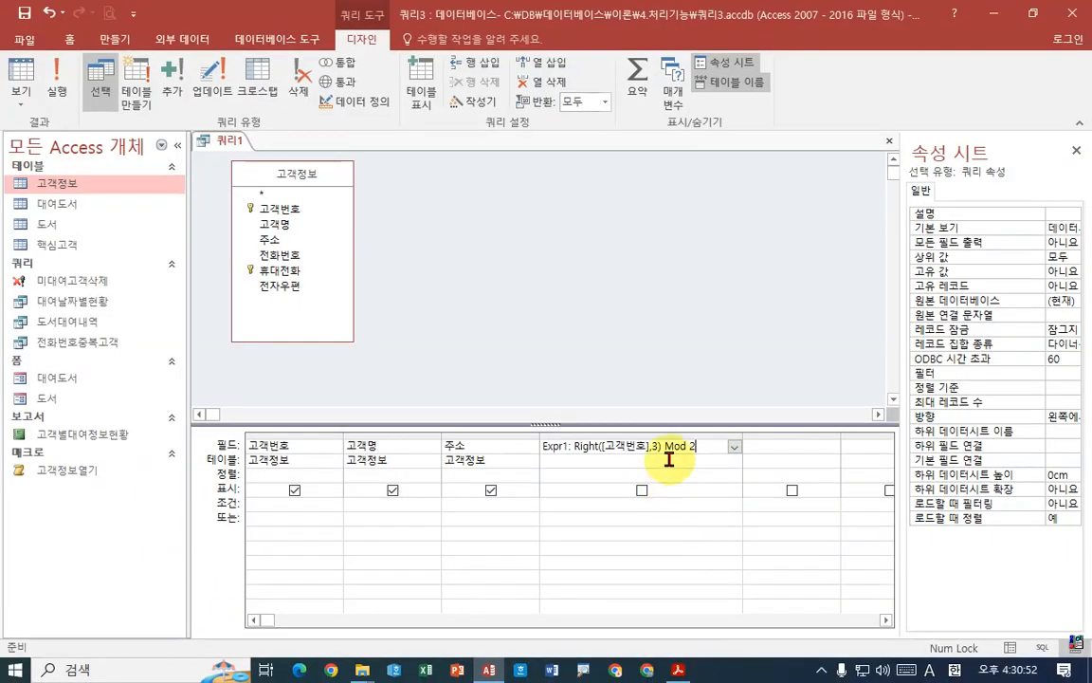
Re-enter the fourth column's whole expression in the Expression Builder as right([고객번호],3) mod 2.
right_click(386, 394)
click(626, 583)
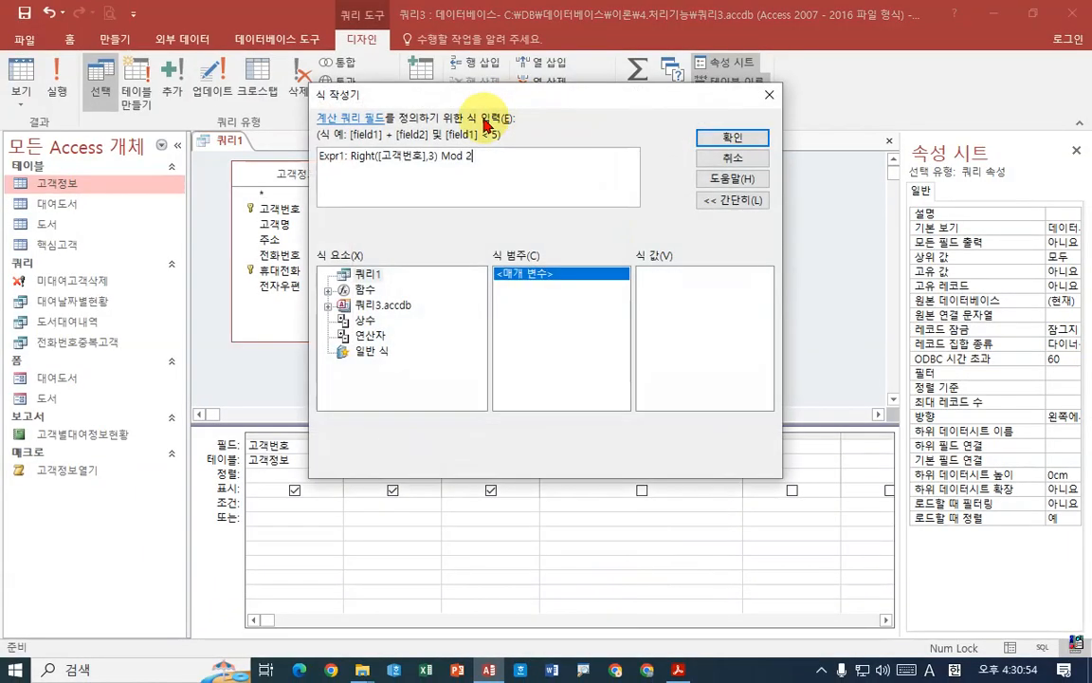
drag(522, 158, 275, 164)
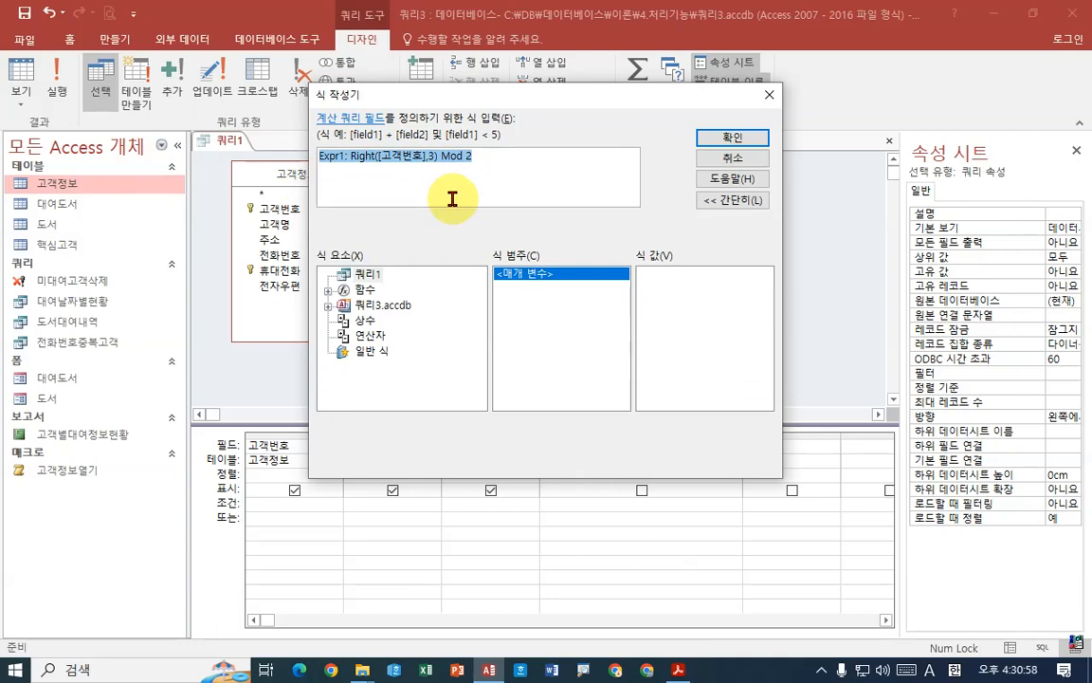
text(right()
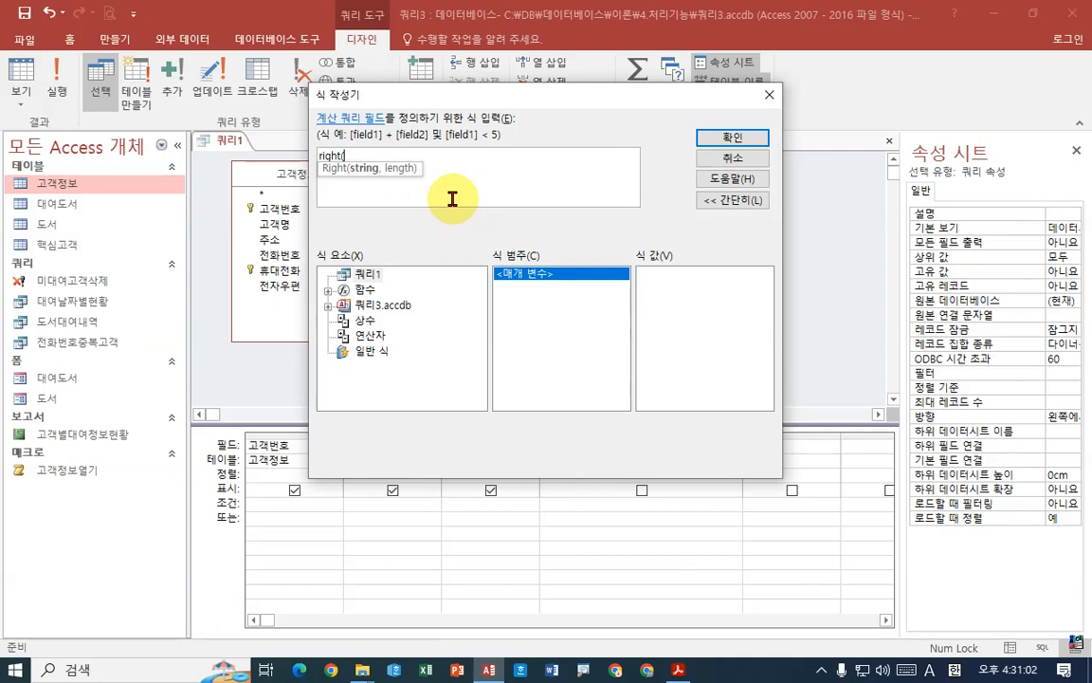
text([고객)
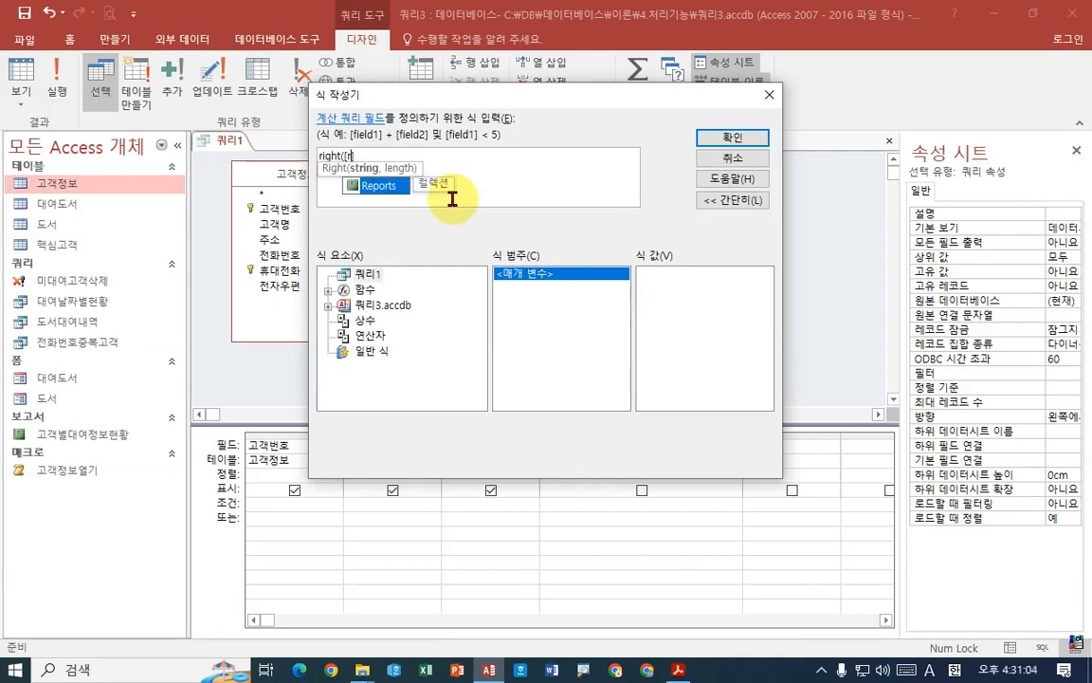
text(번호])
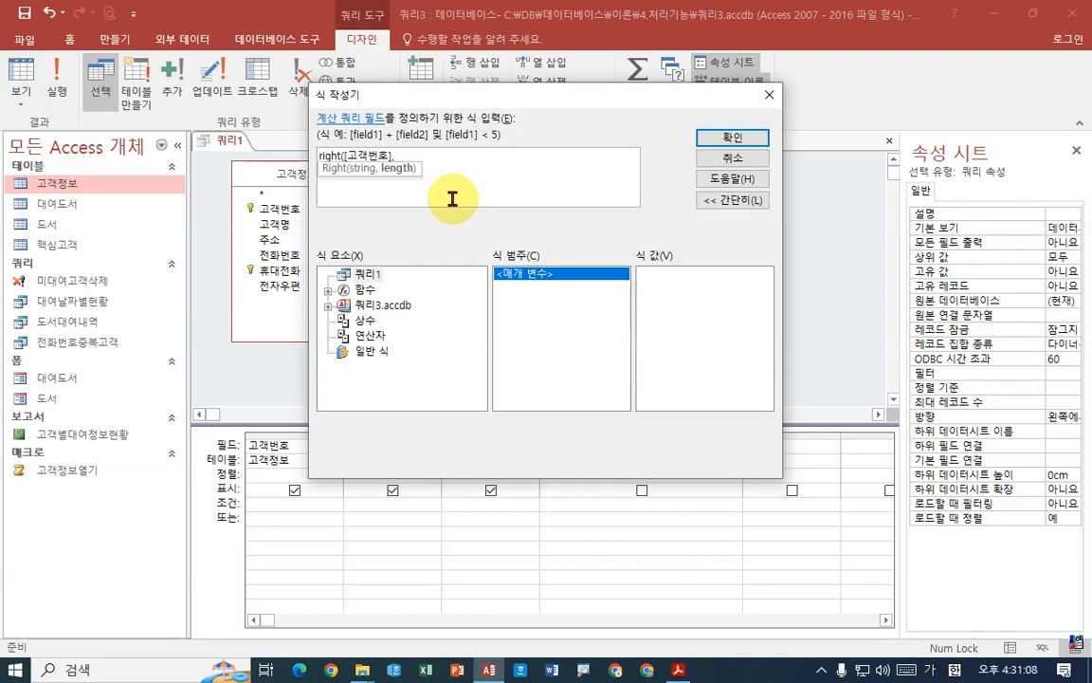
text(,3) ㅡ)
key(BackSpace)
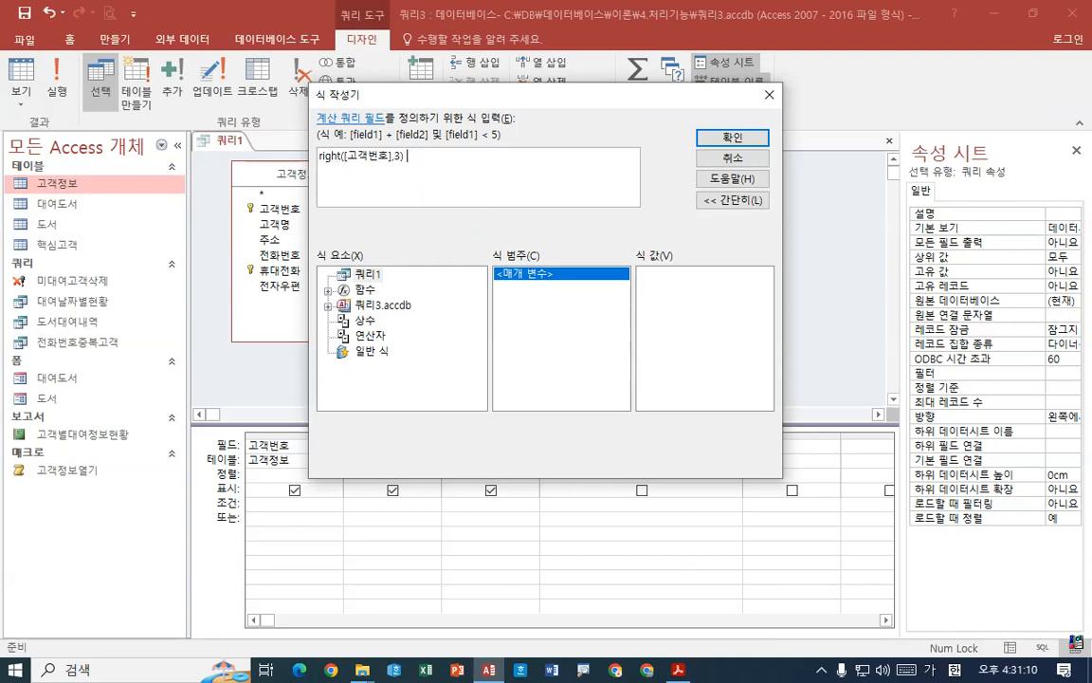
text(ㅡ)
key(BackSpace)
text(mon)
key(BackSpace)
text(d 2)
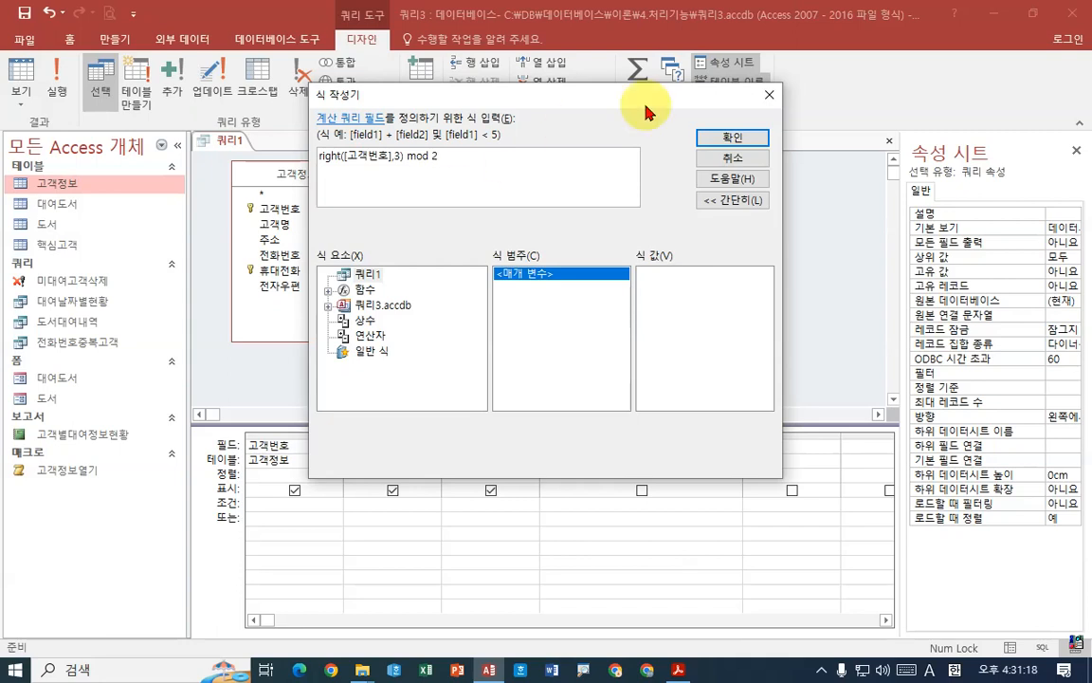
click(707, 138)
Set the criterion of the Mod 2 column to 0 and run the query.
click(617, 505)
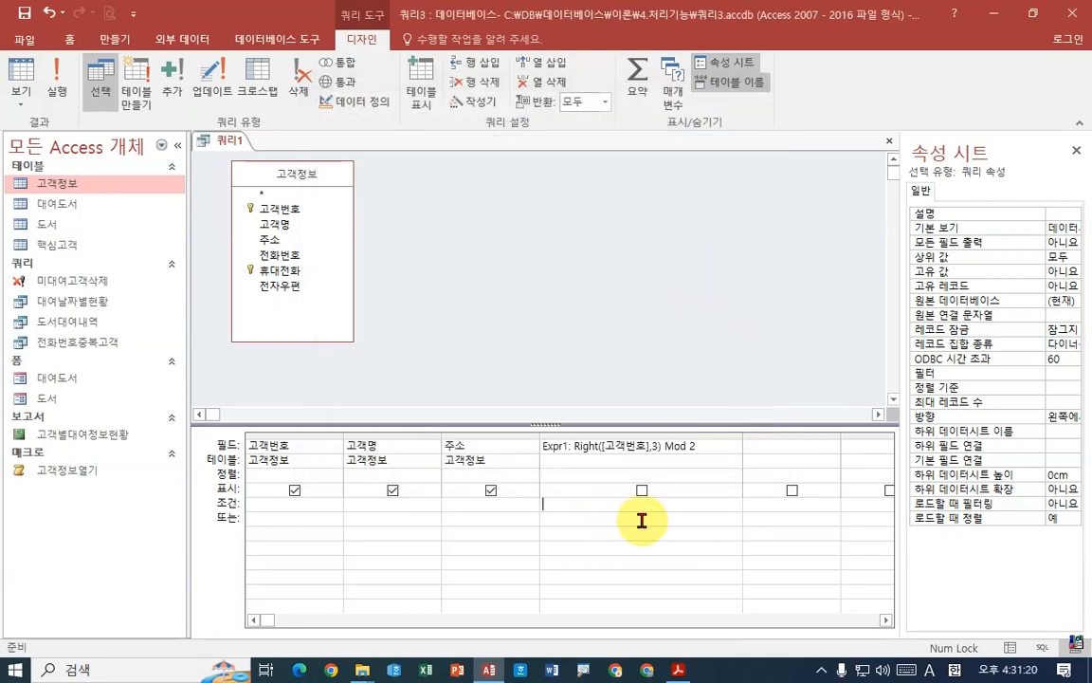
text(0)
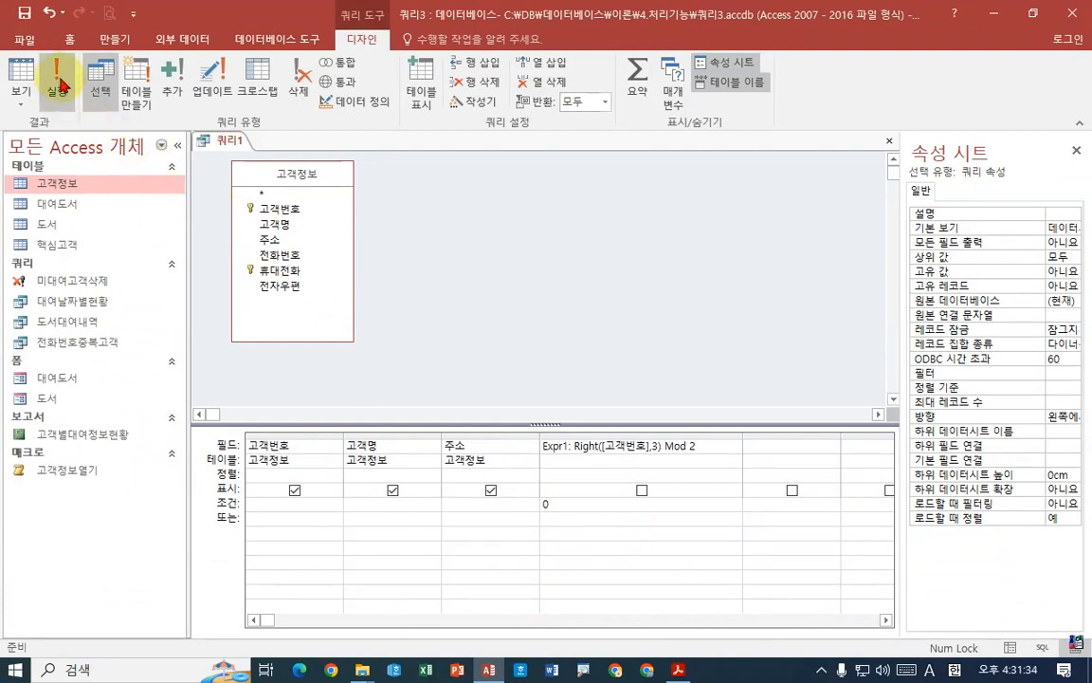
click(59, 85)
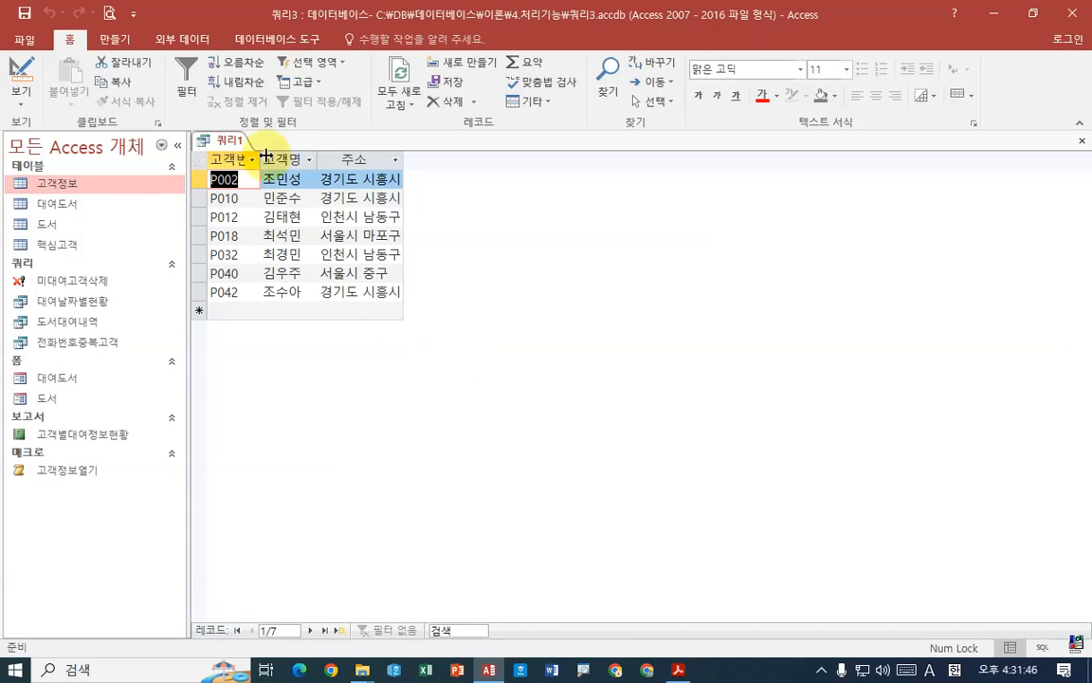
Widen the 고객번호, 고객명 and 주소 columns of the query results together and return to the query's design.
drag(239, 159, 456, 160)
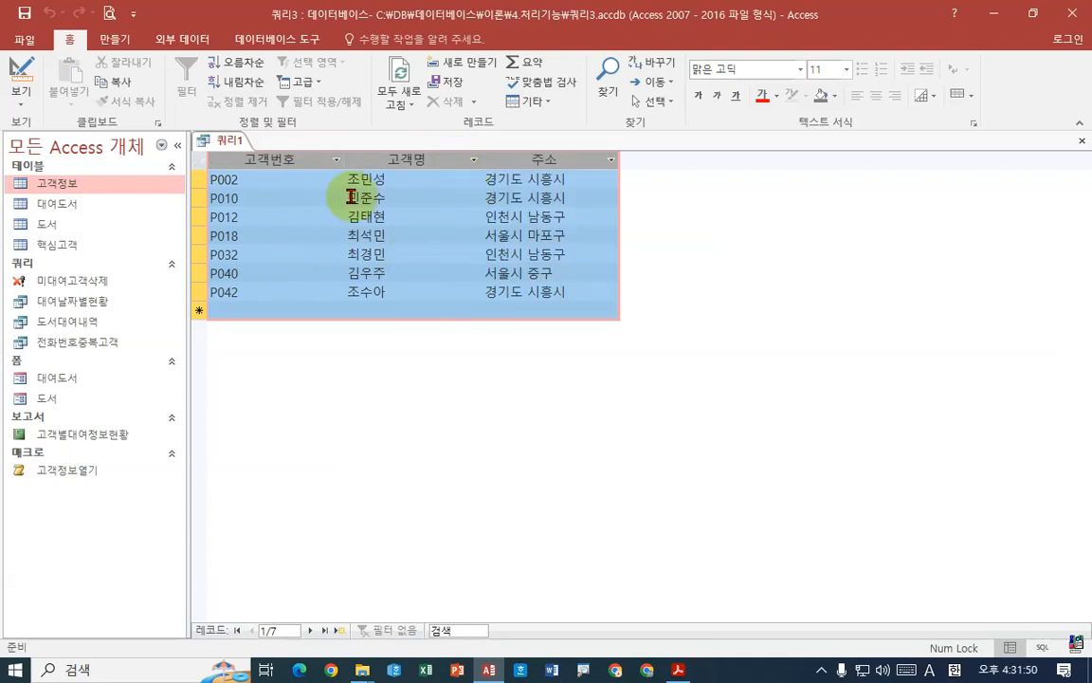
right_click(234, 140)
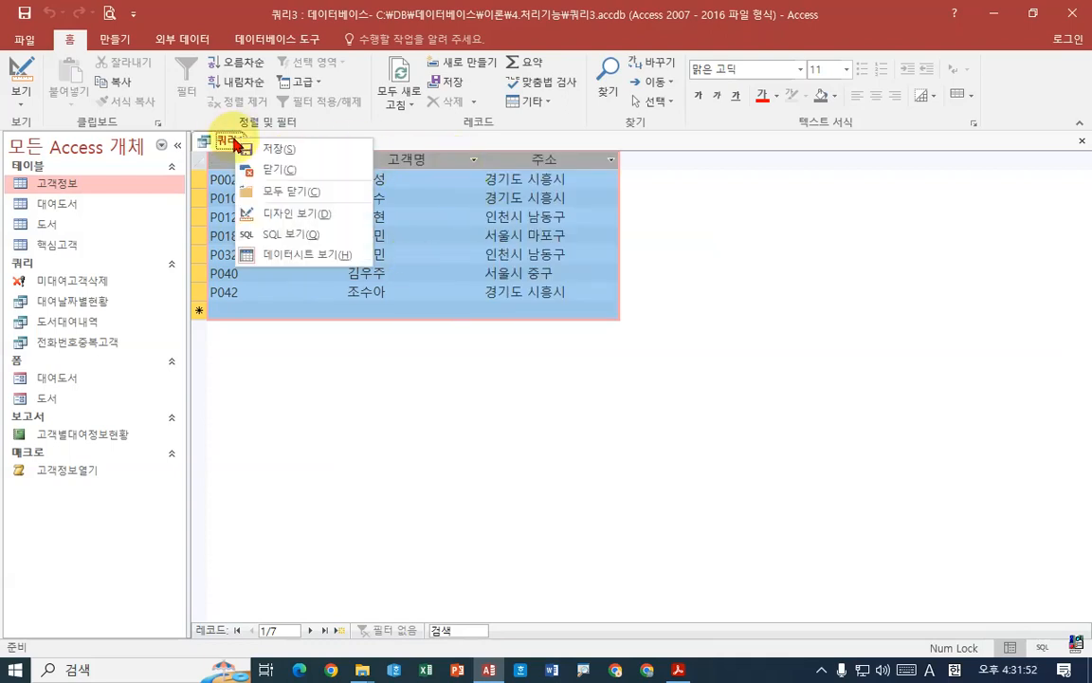
click(285, 214)
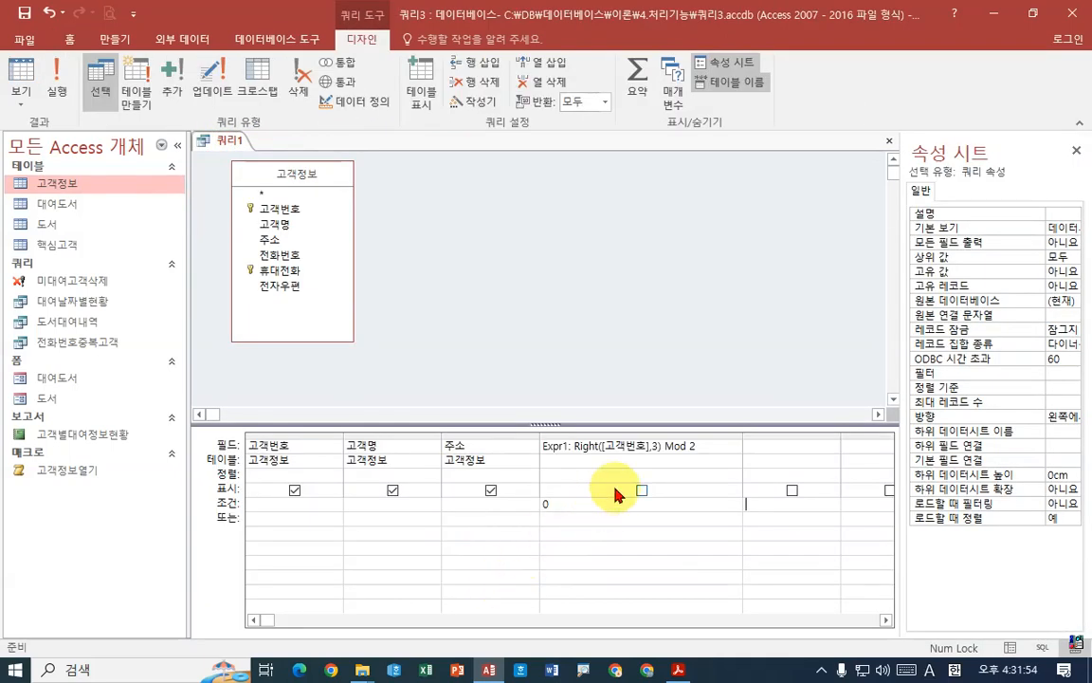
Examine the criterion of the Mod 2 column and the SQL statement of the query, including its WHERE condition.
click(578, 506)
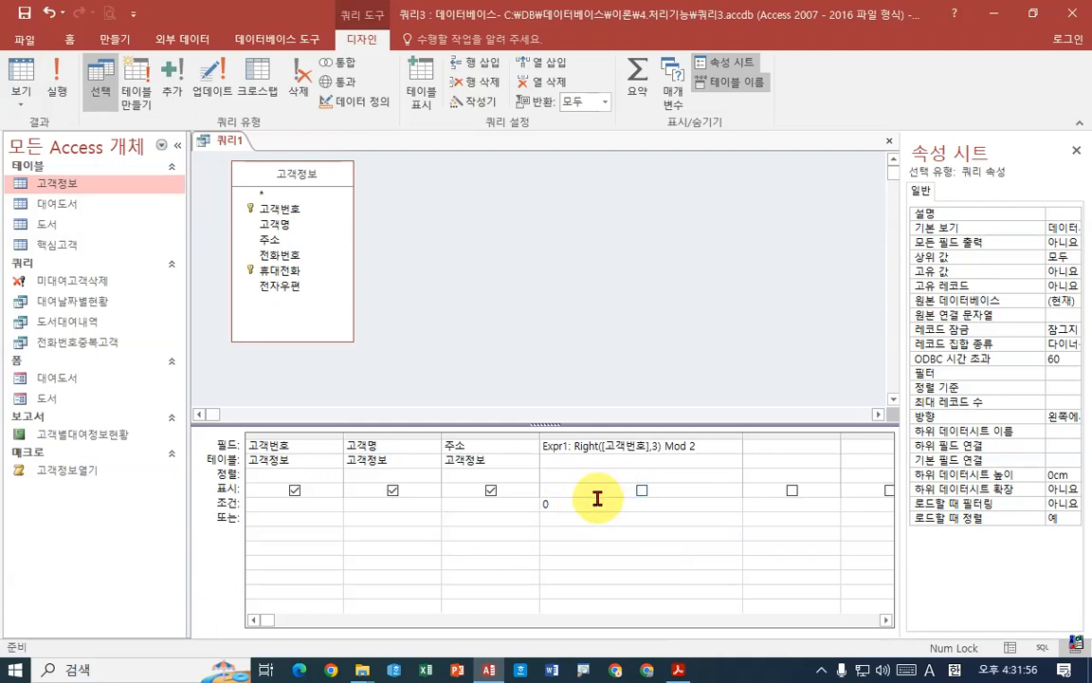
key(ctrl+1)
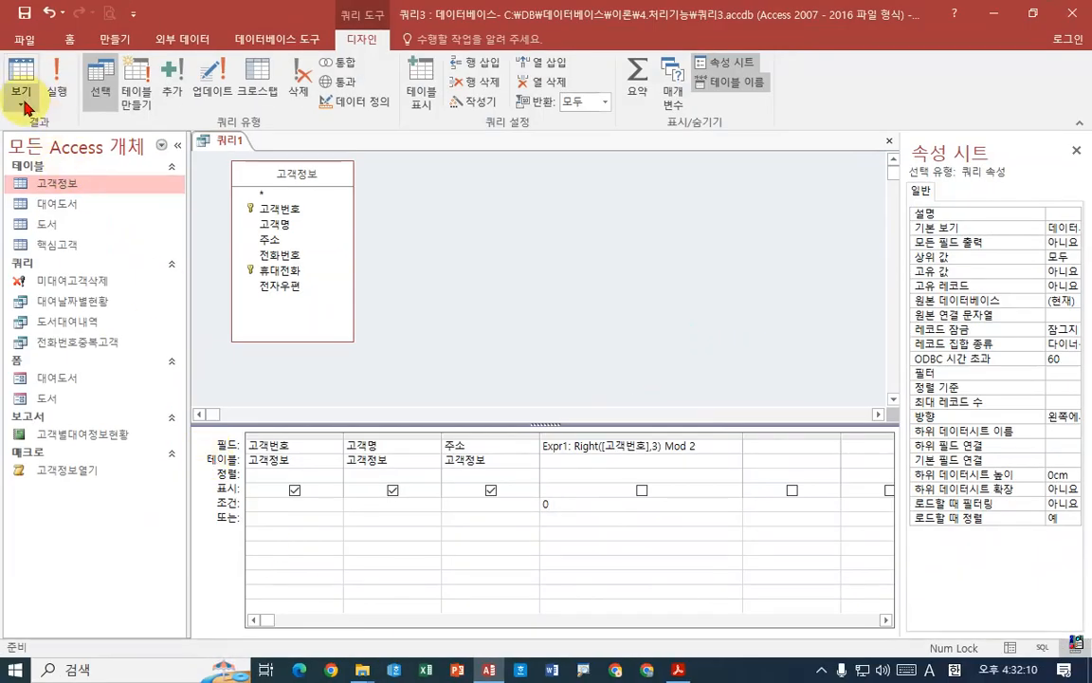
click(21, 95)
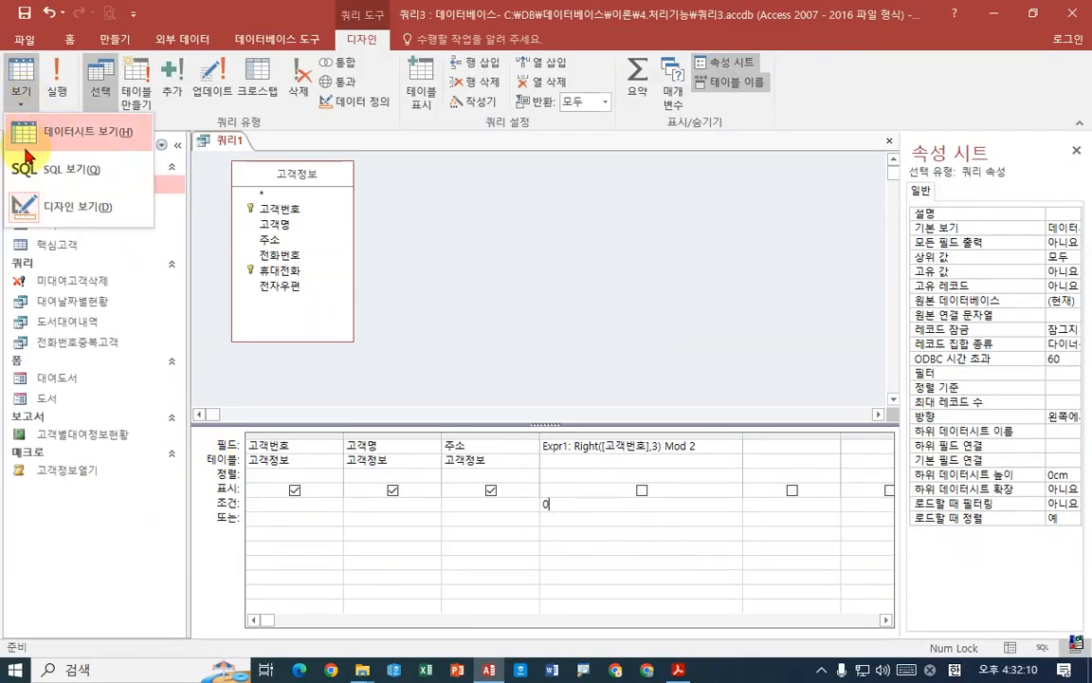
click(27, 170)
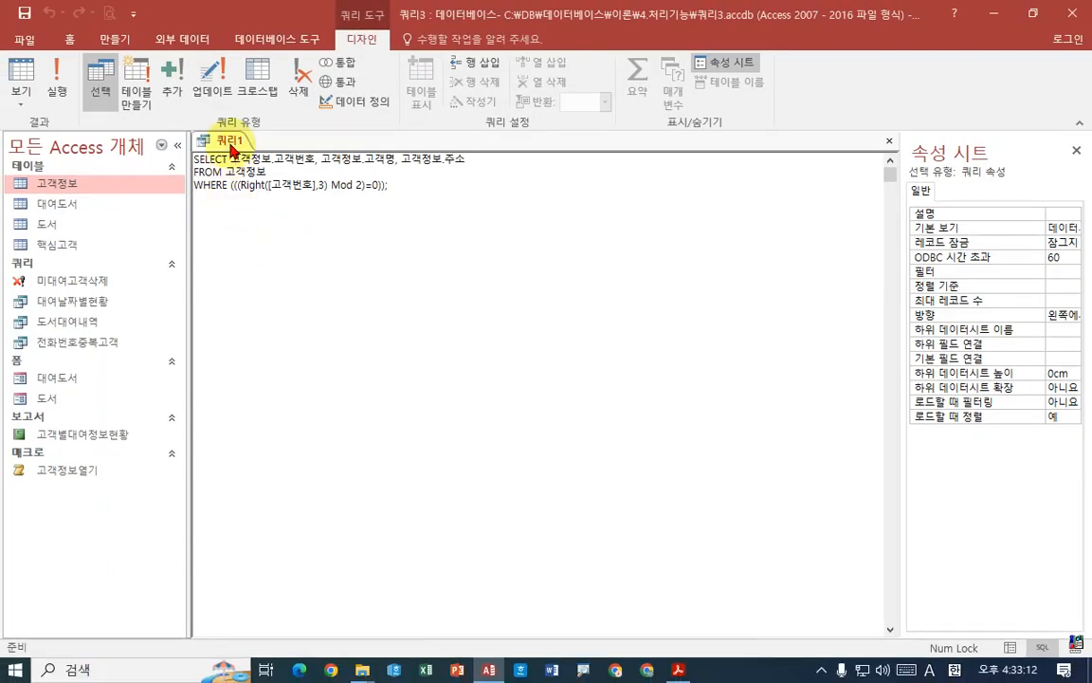
Save the query under the name 짝수고객 and close it.
right_click(174, 37)
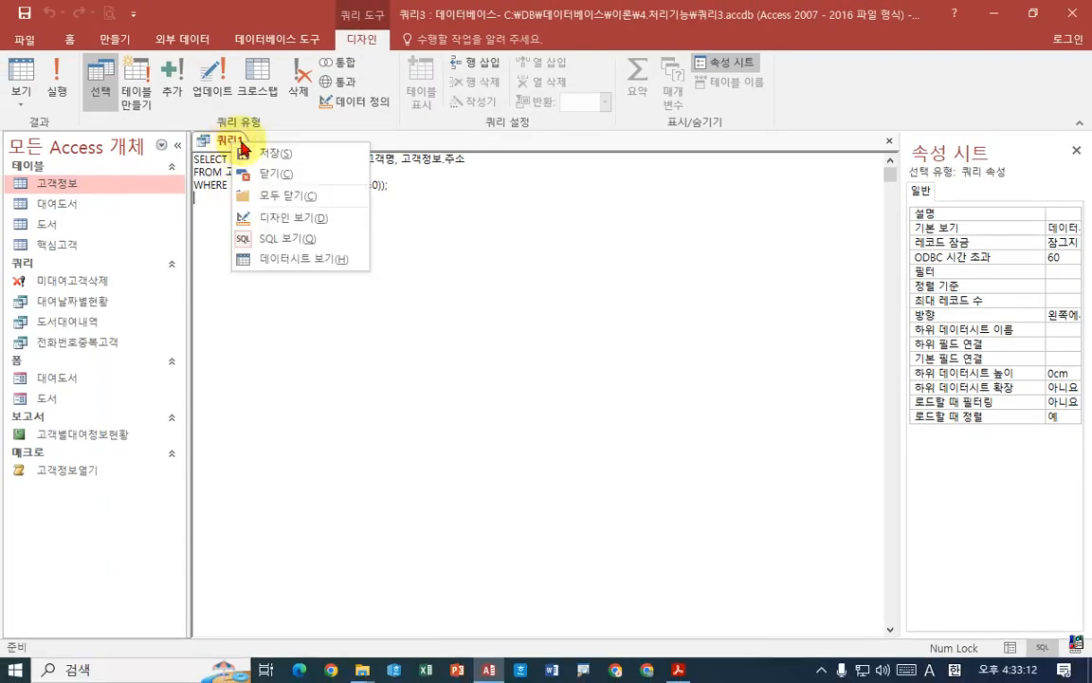
click(281, 154)
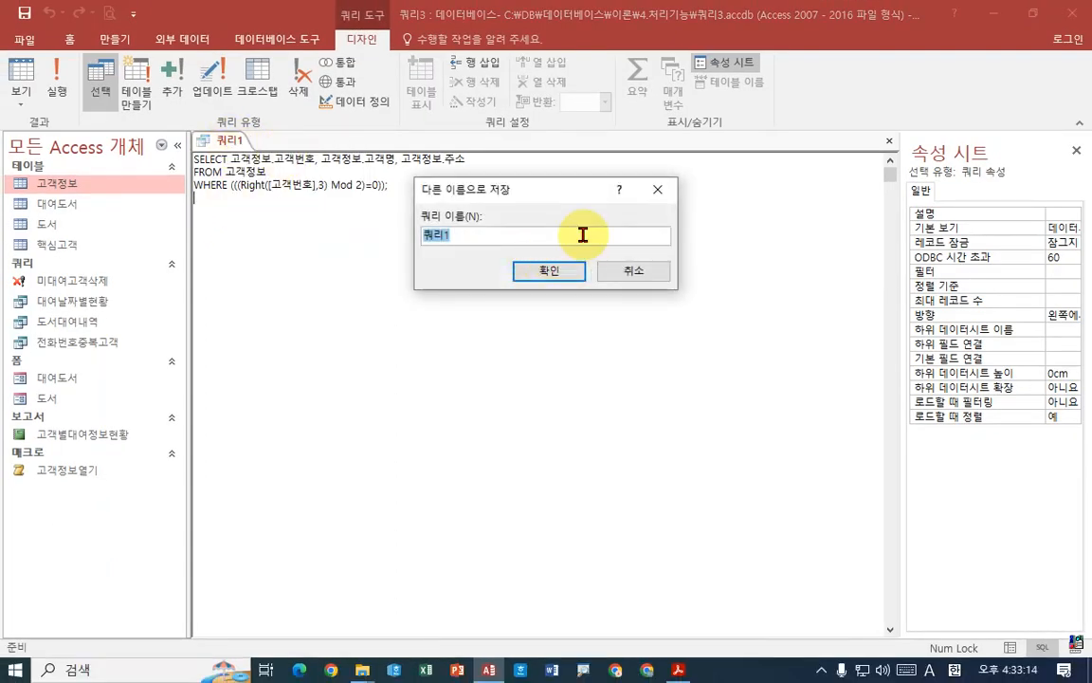
text(ㅈ)
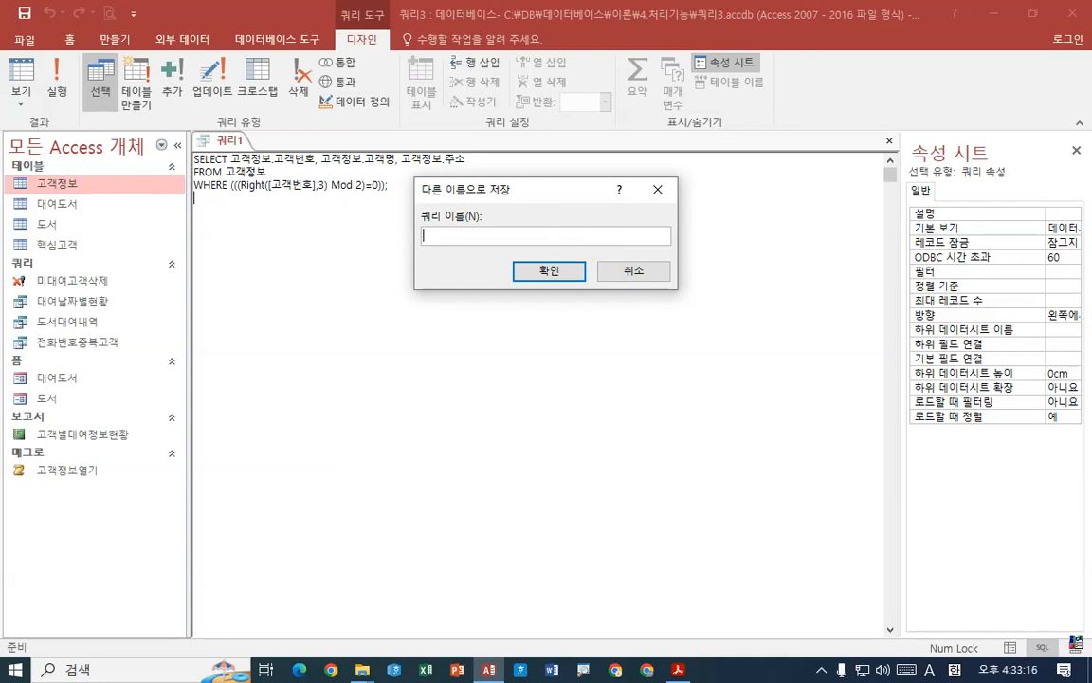
text(짝수고객)
key(Return)
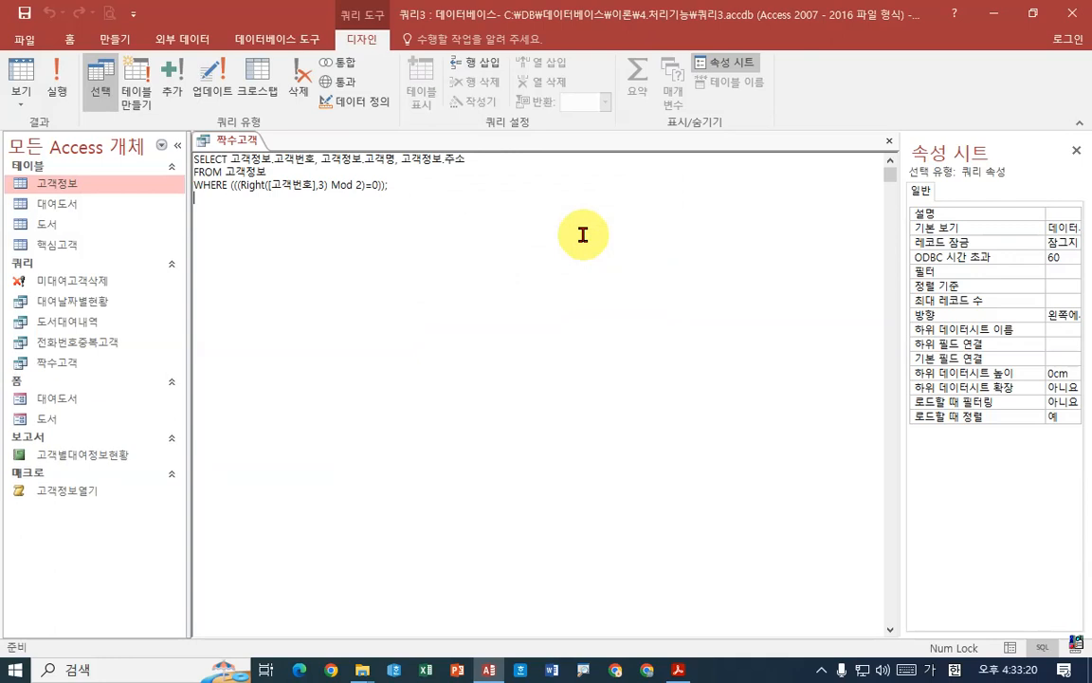
right_click(249, 144)
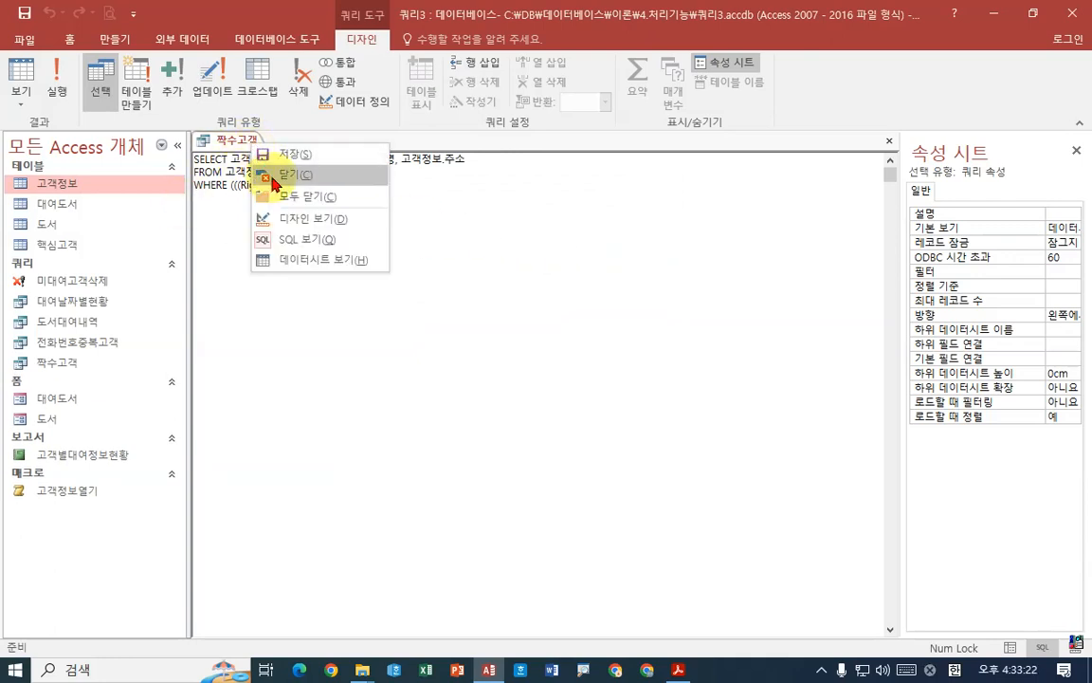
click(251, 172)
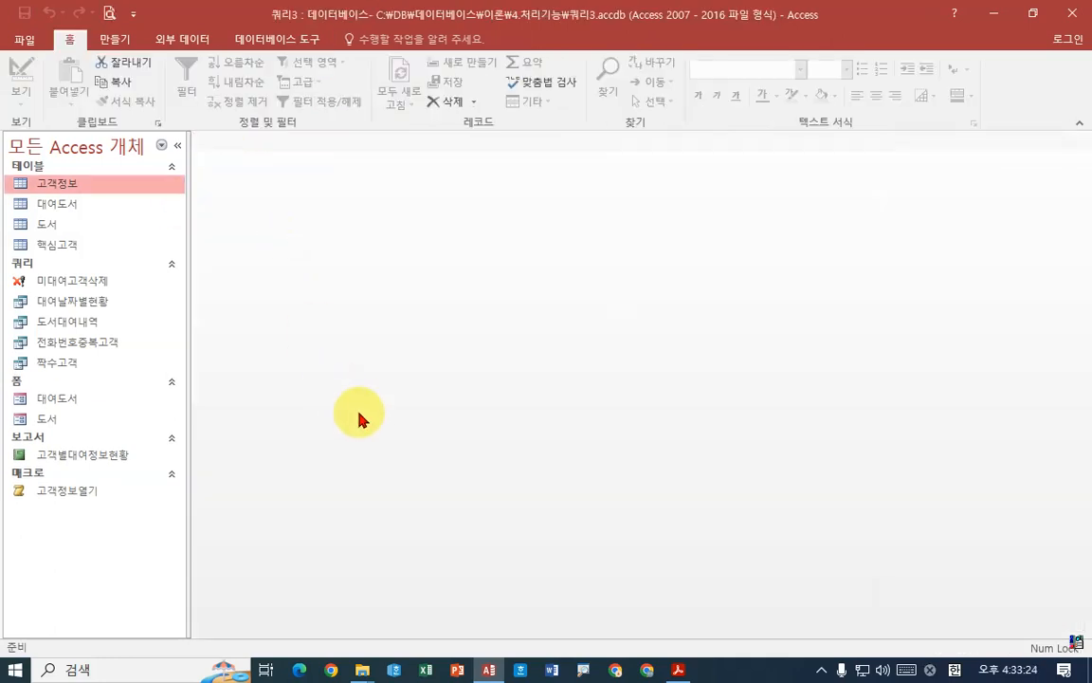